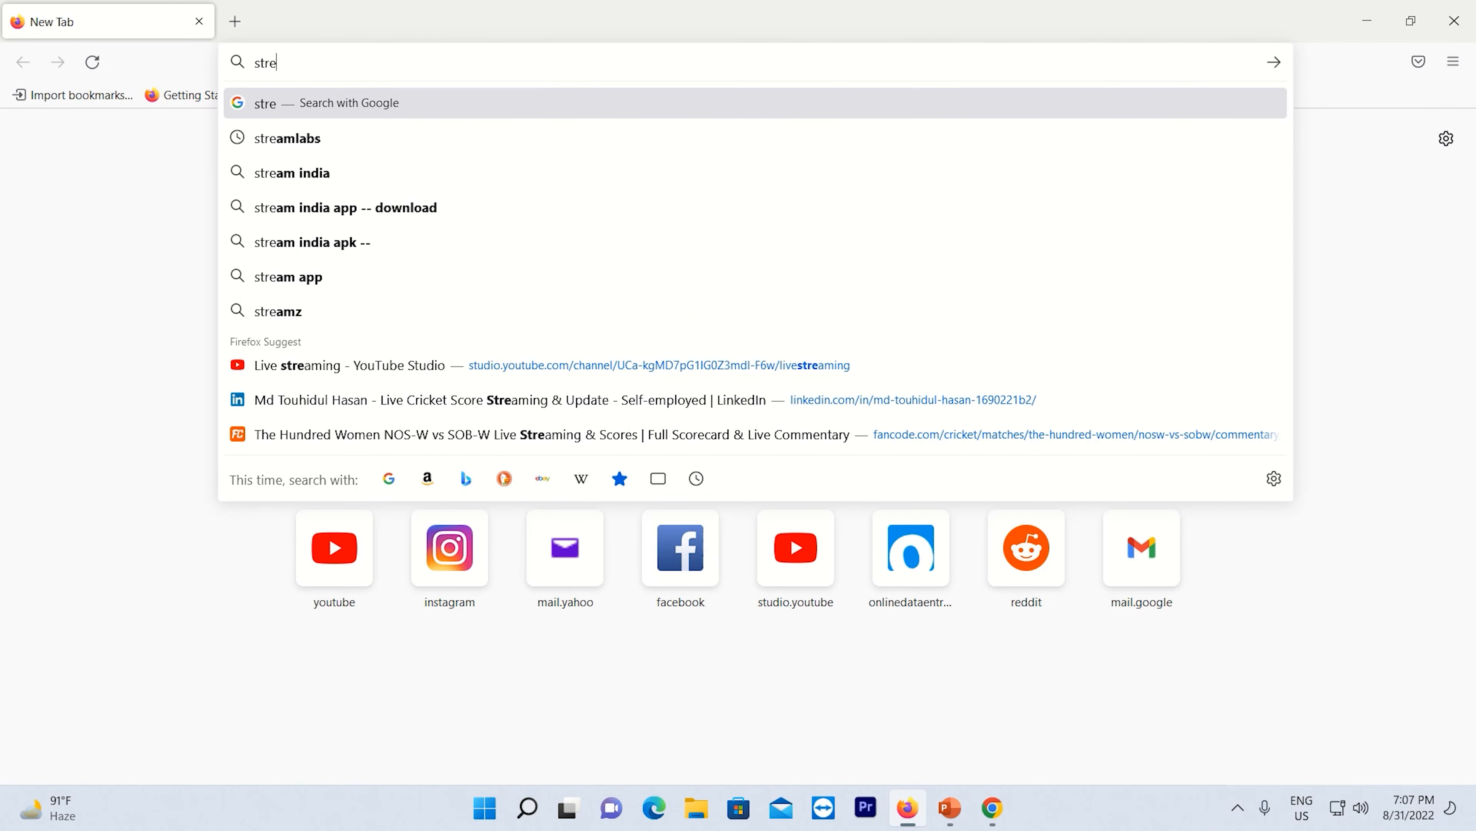
# Search the web for streamlabs, open streamlabs.com and download Streamlabs Desktop for Windows
pyautogui.write('am')
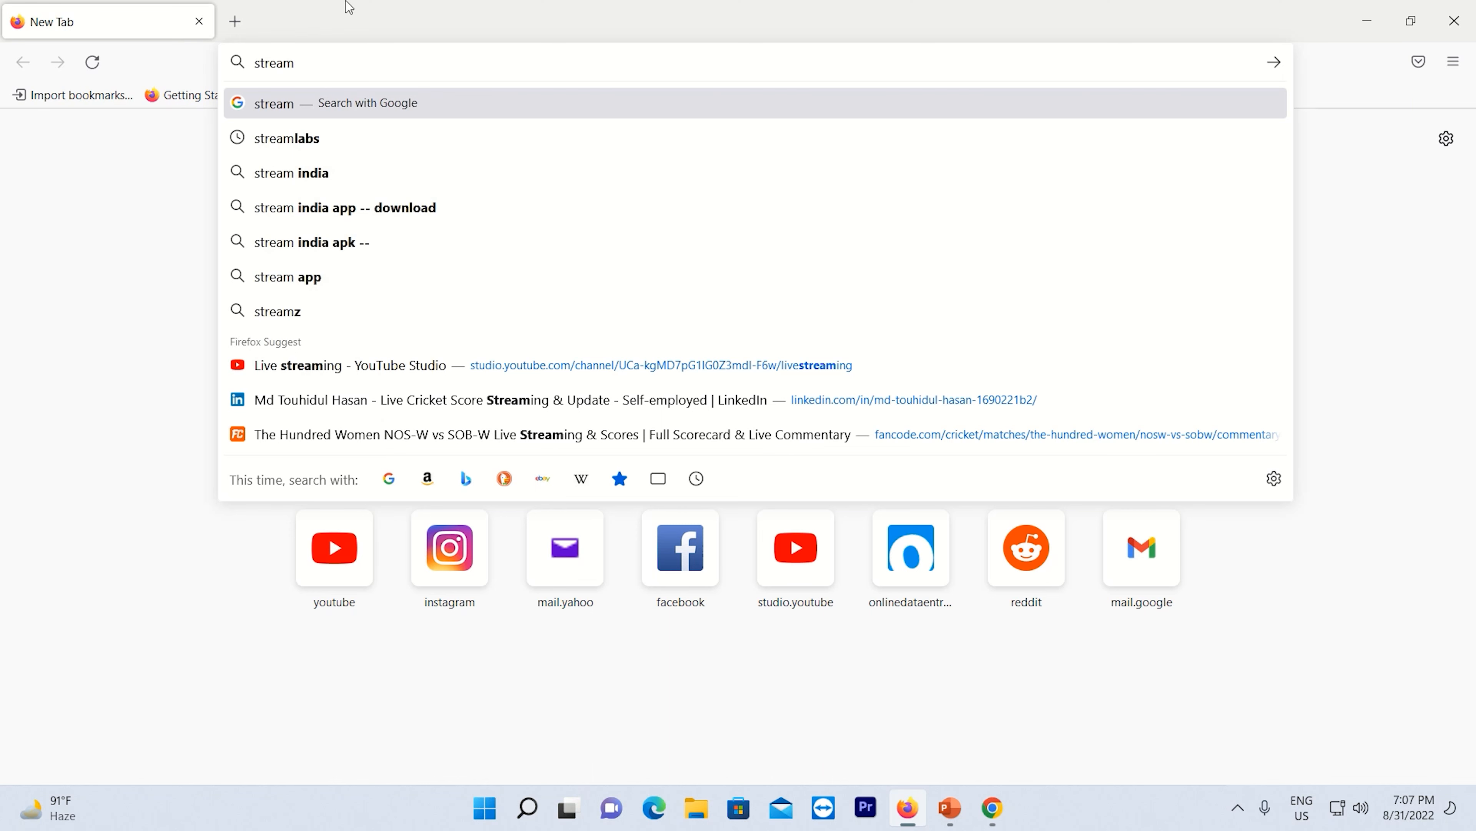
pyautogui.click(282, 139)
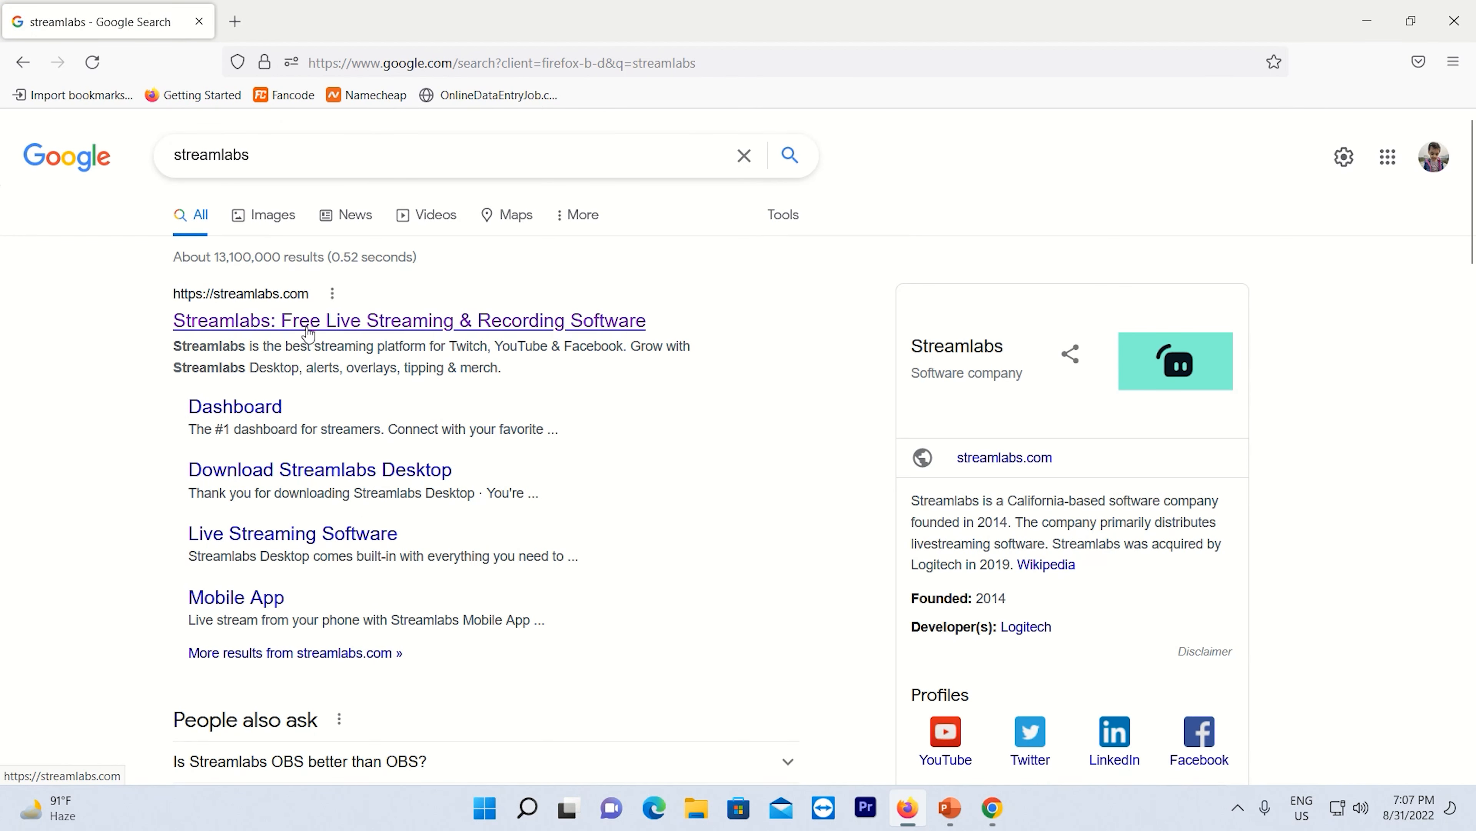
pyautogui.click(482, 329)
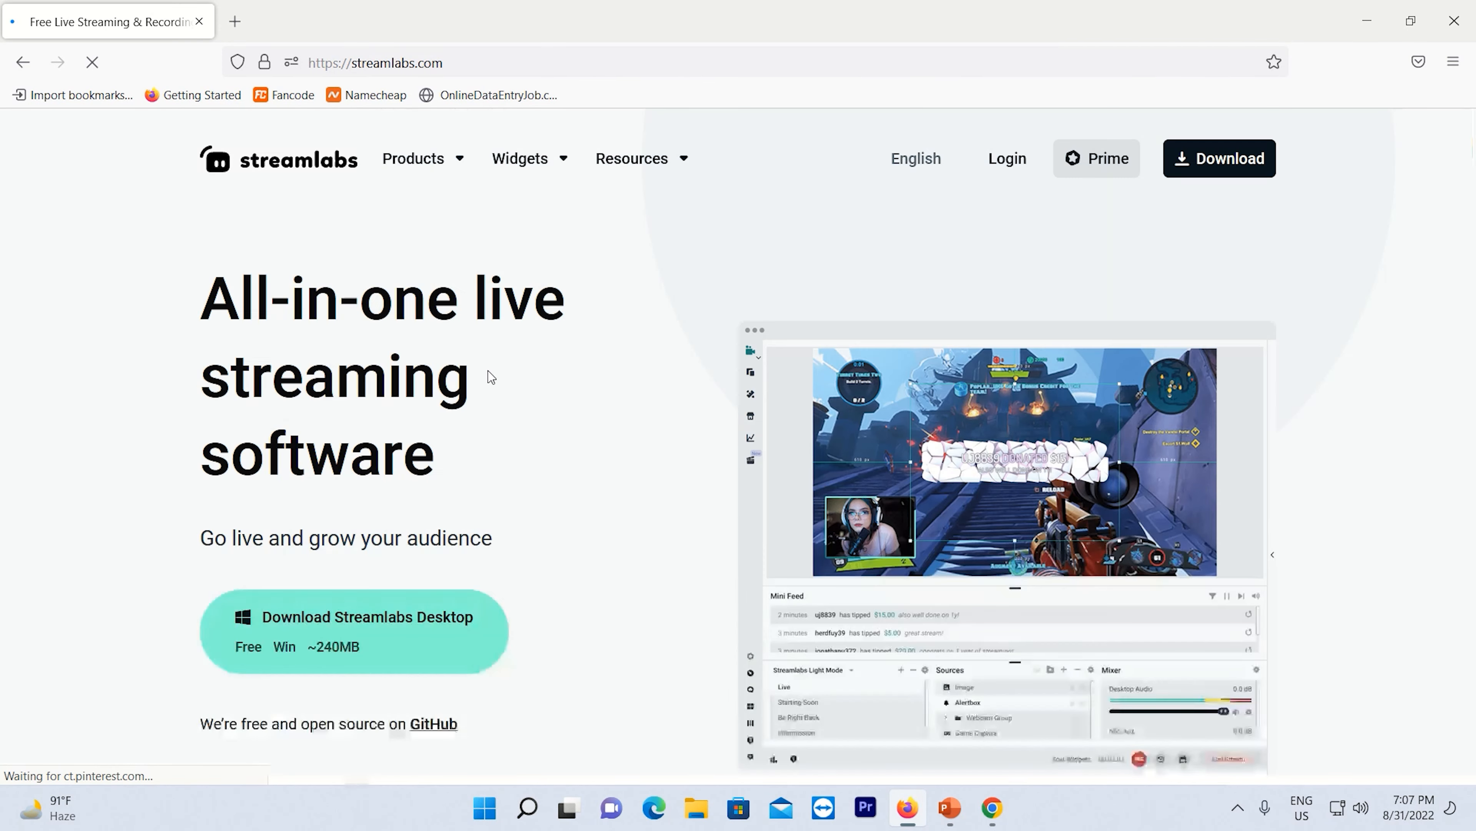
pyautogui.click(330, 638)
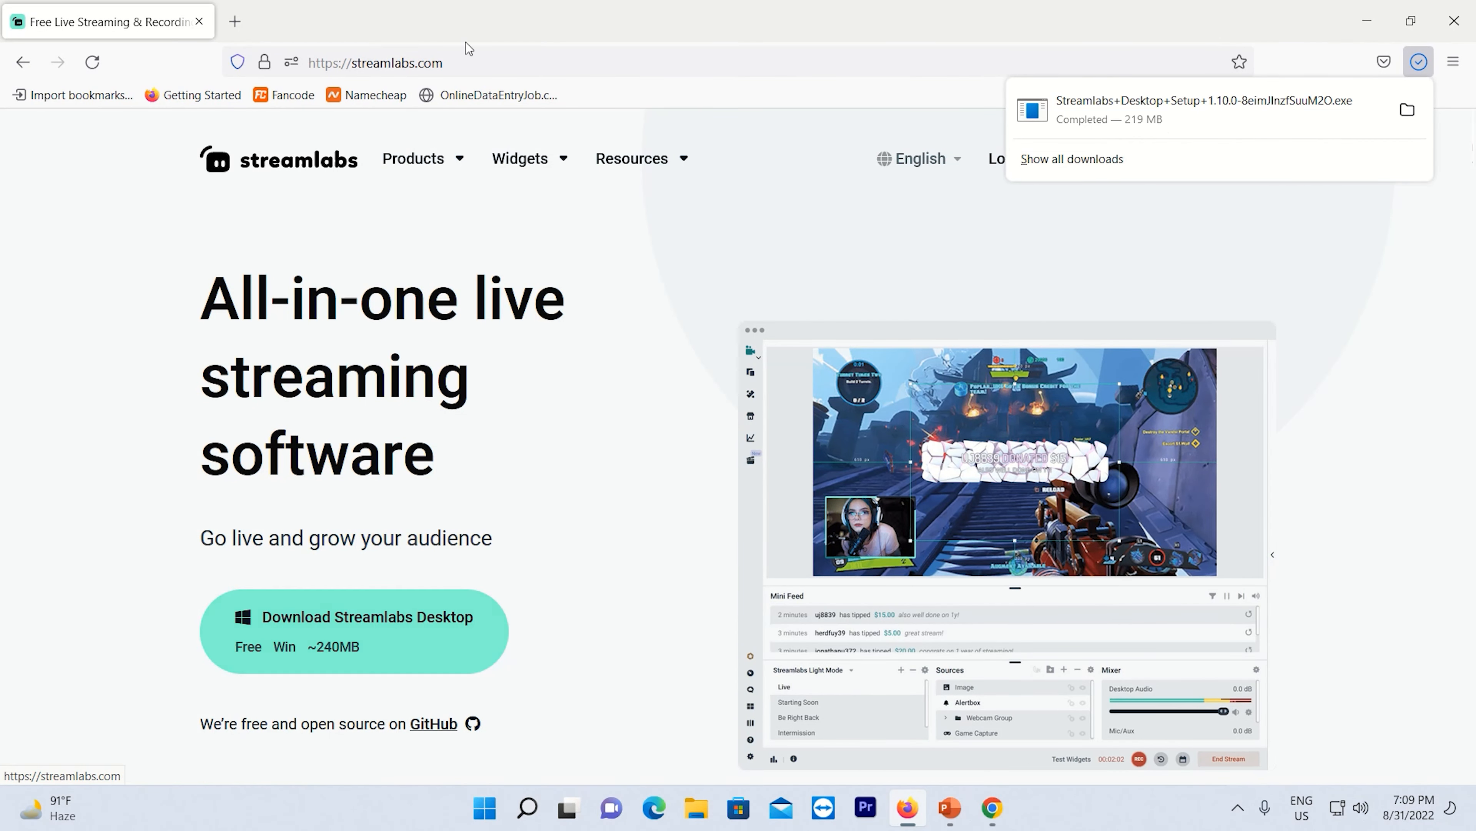
# Install Streamlabs Desktop from the downloaded setup file into C:\Program Files\Streamlabs OBS and launch it when setup finishes
pyautogui.click(1407, 110)
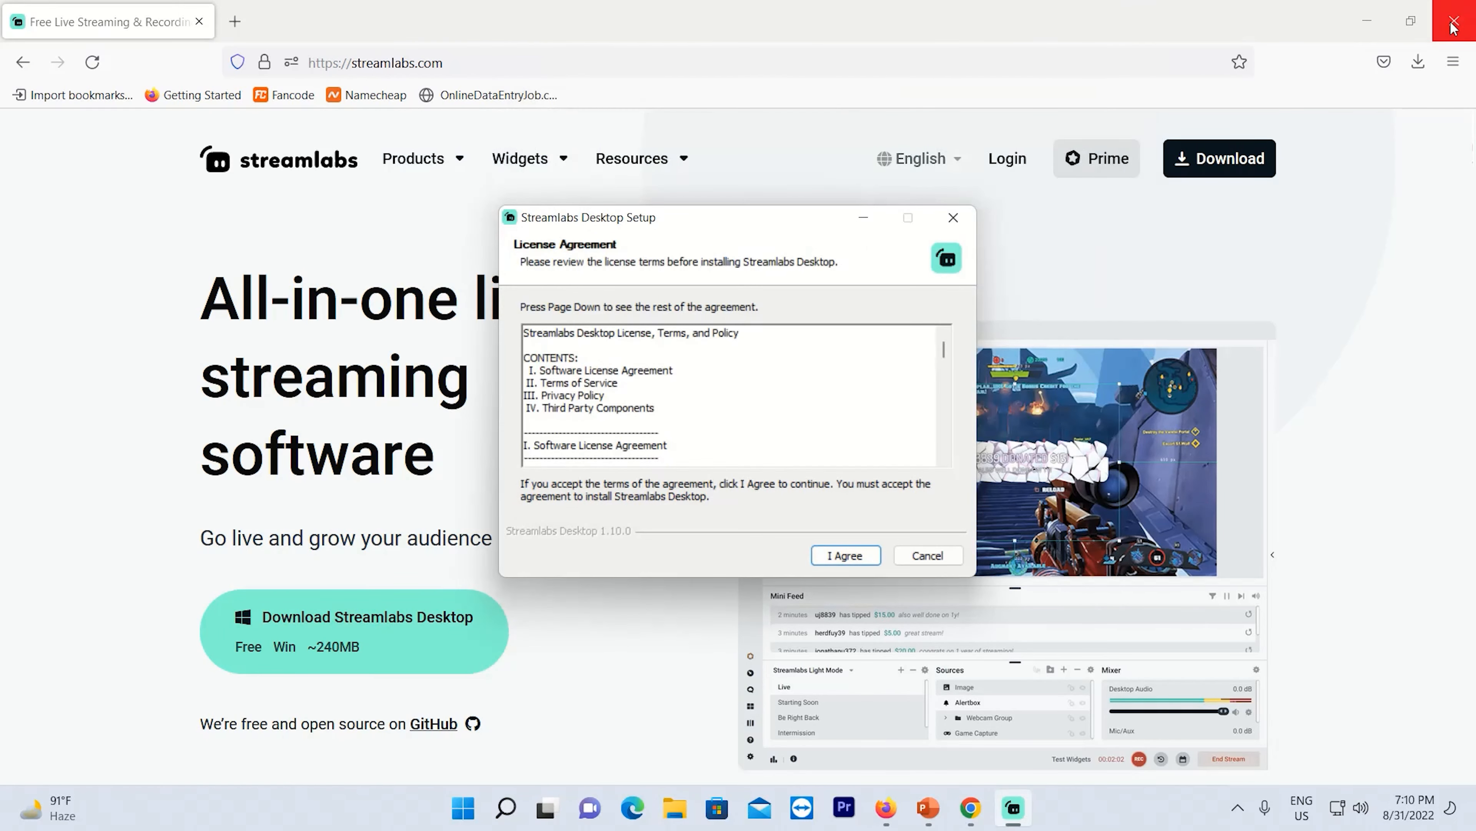
pyautogui.click(1453, 26)
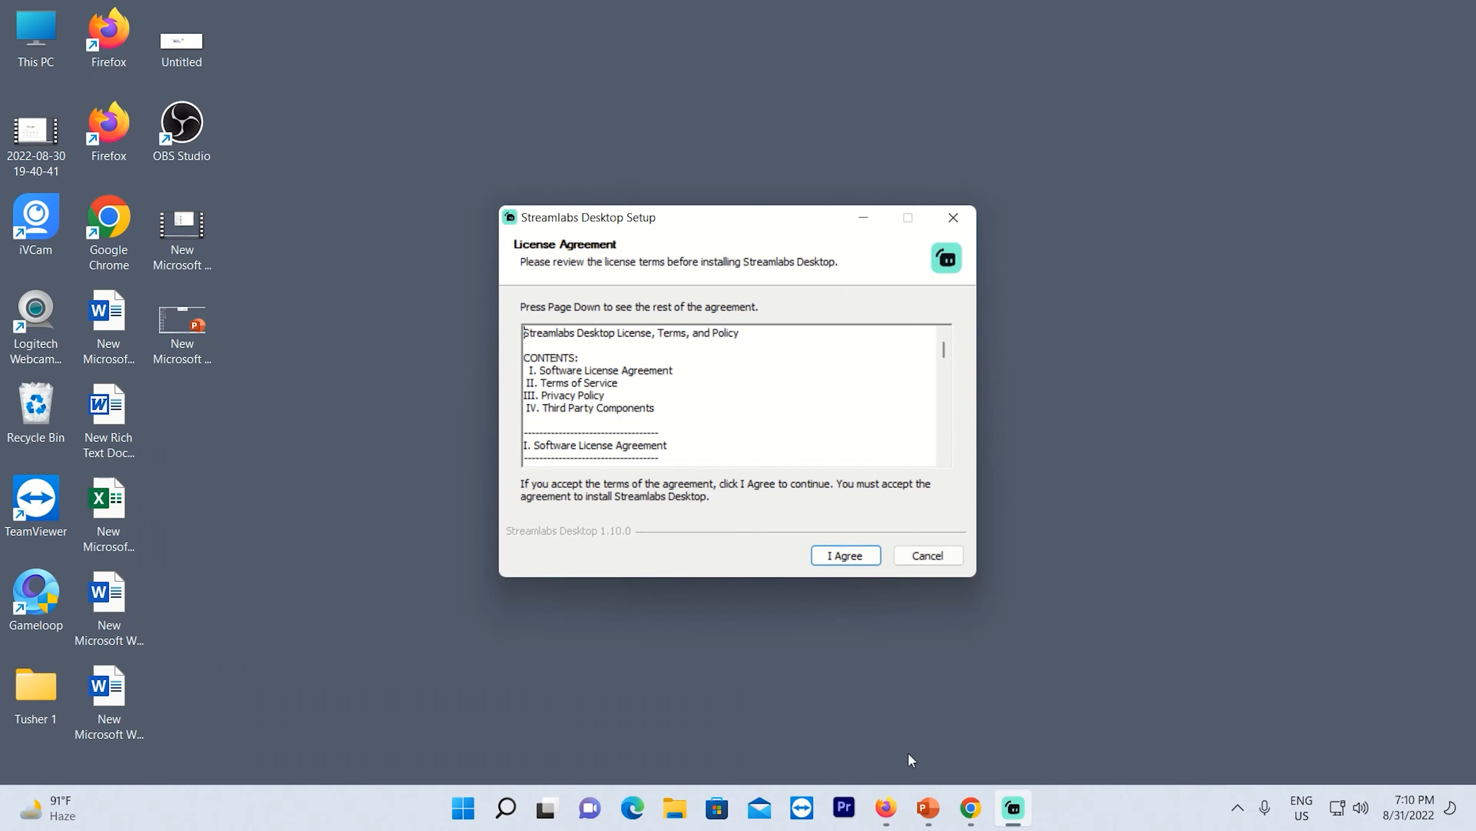
pyautogui.click(859, 557)
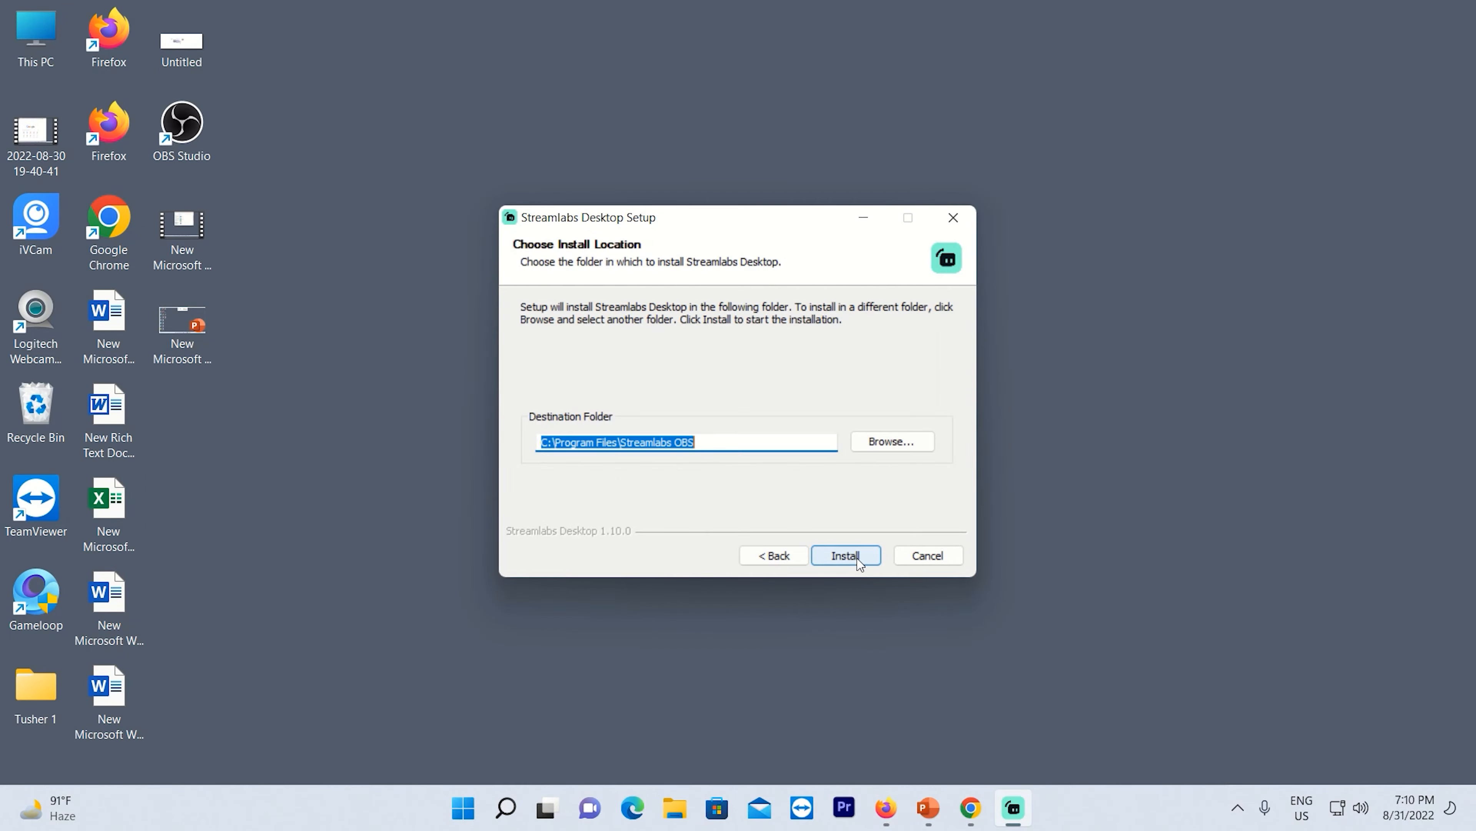
pyautogui.click(852, 558)
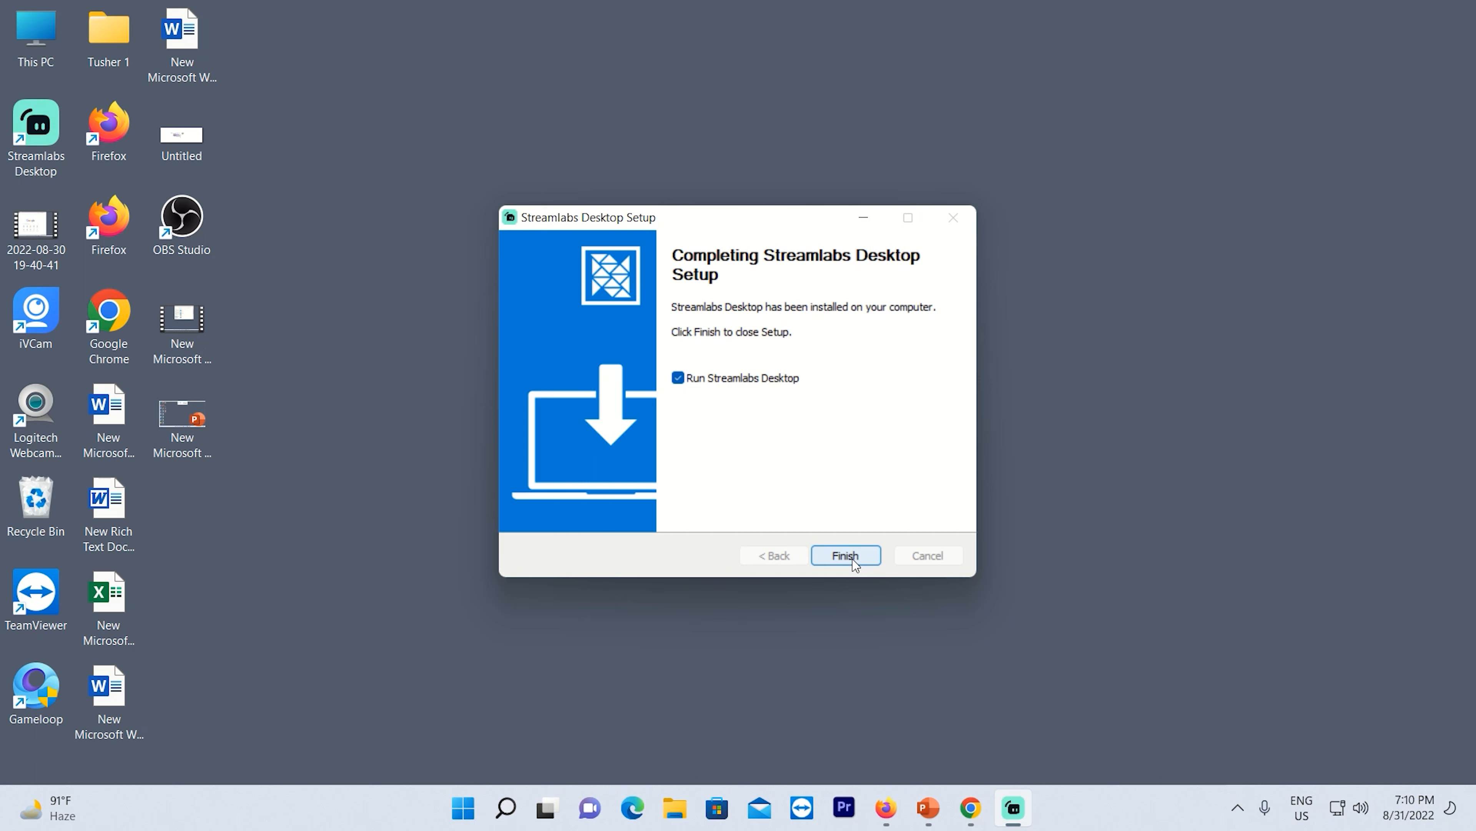
pyautogui.click(846, 555)
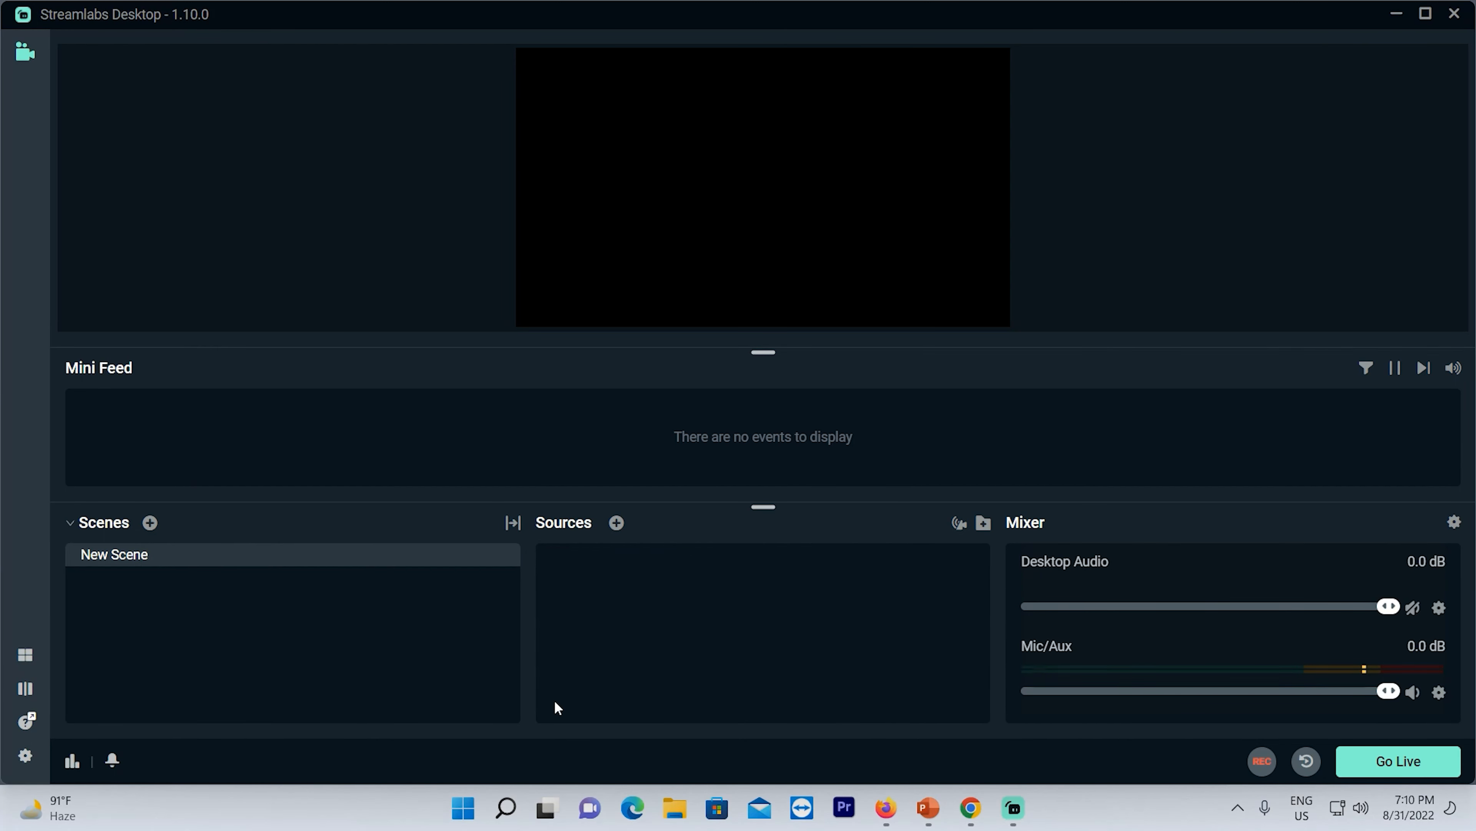
# Create a scene named New Scene (1) and add a Browser Source to it under the name Browser Source
pyautogui.click(150, 523)
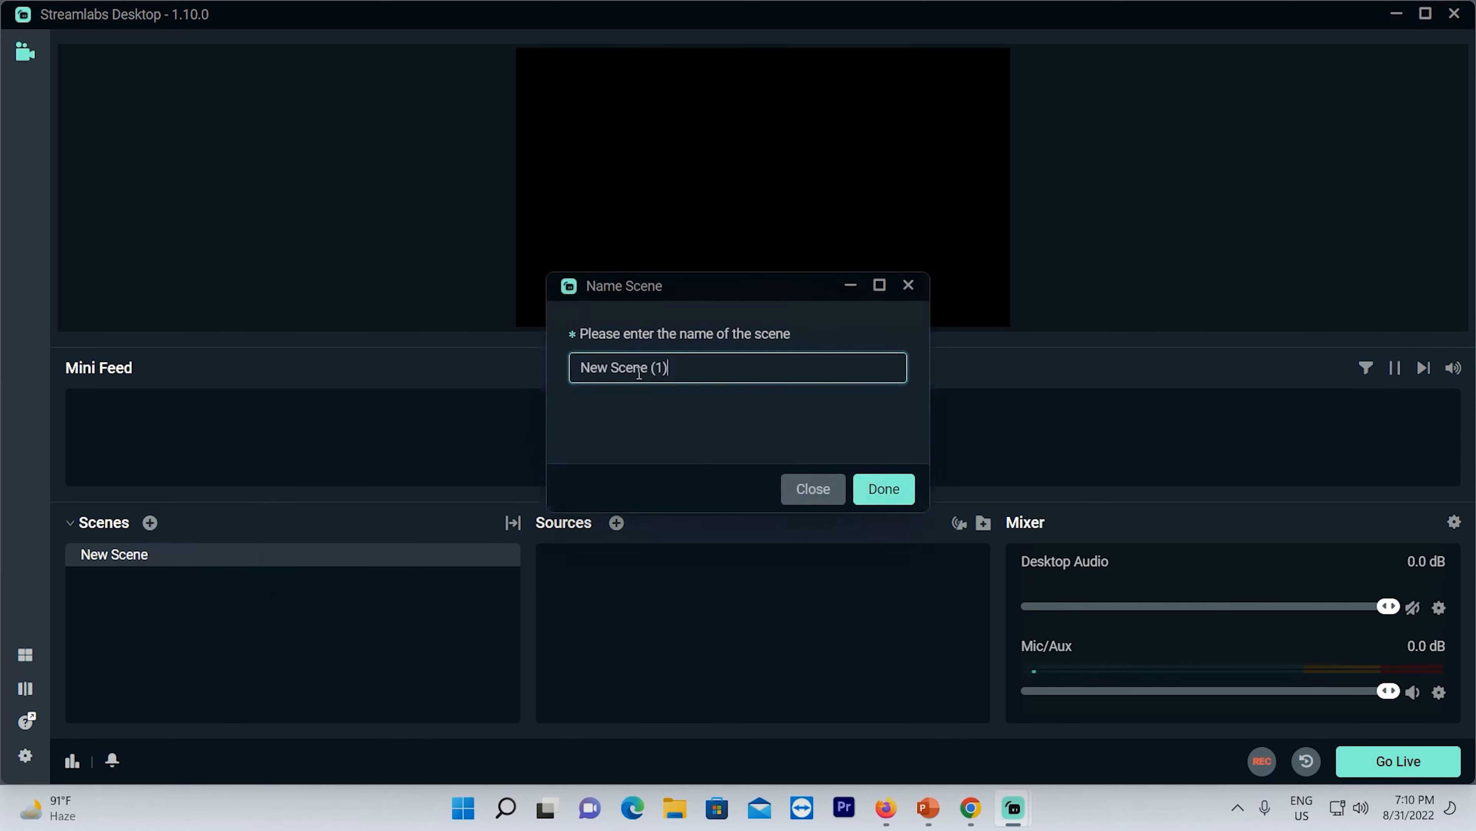
pyautogui.click(882, 490)
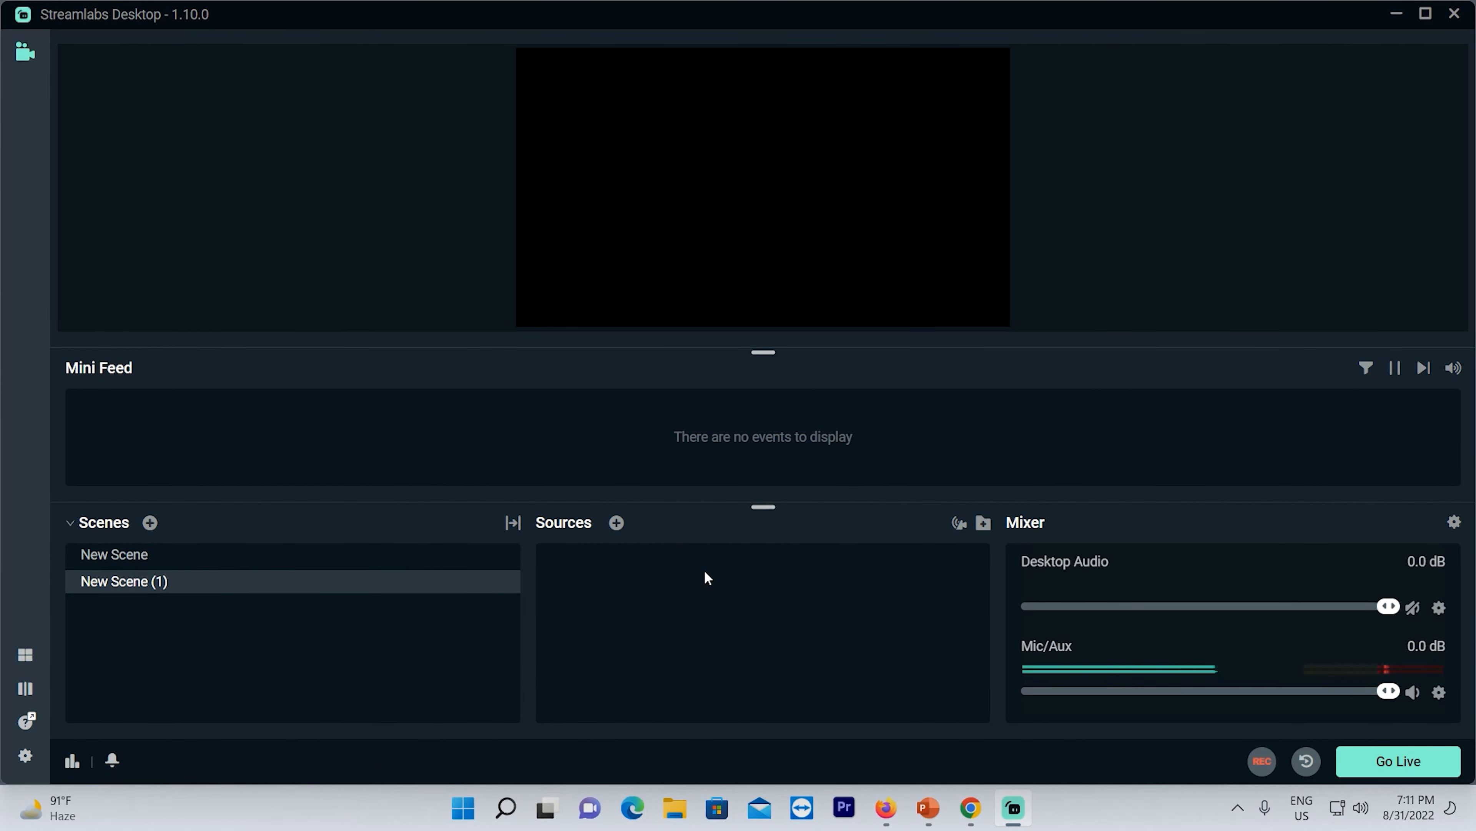
pyautogui.click(617, 523)
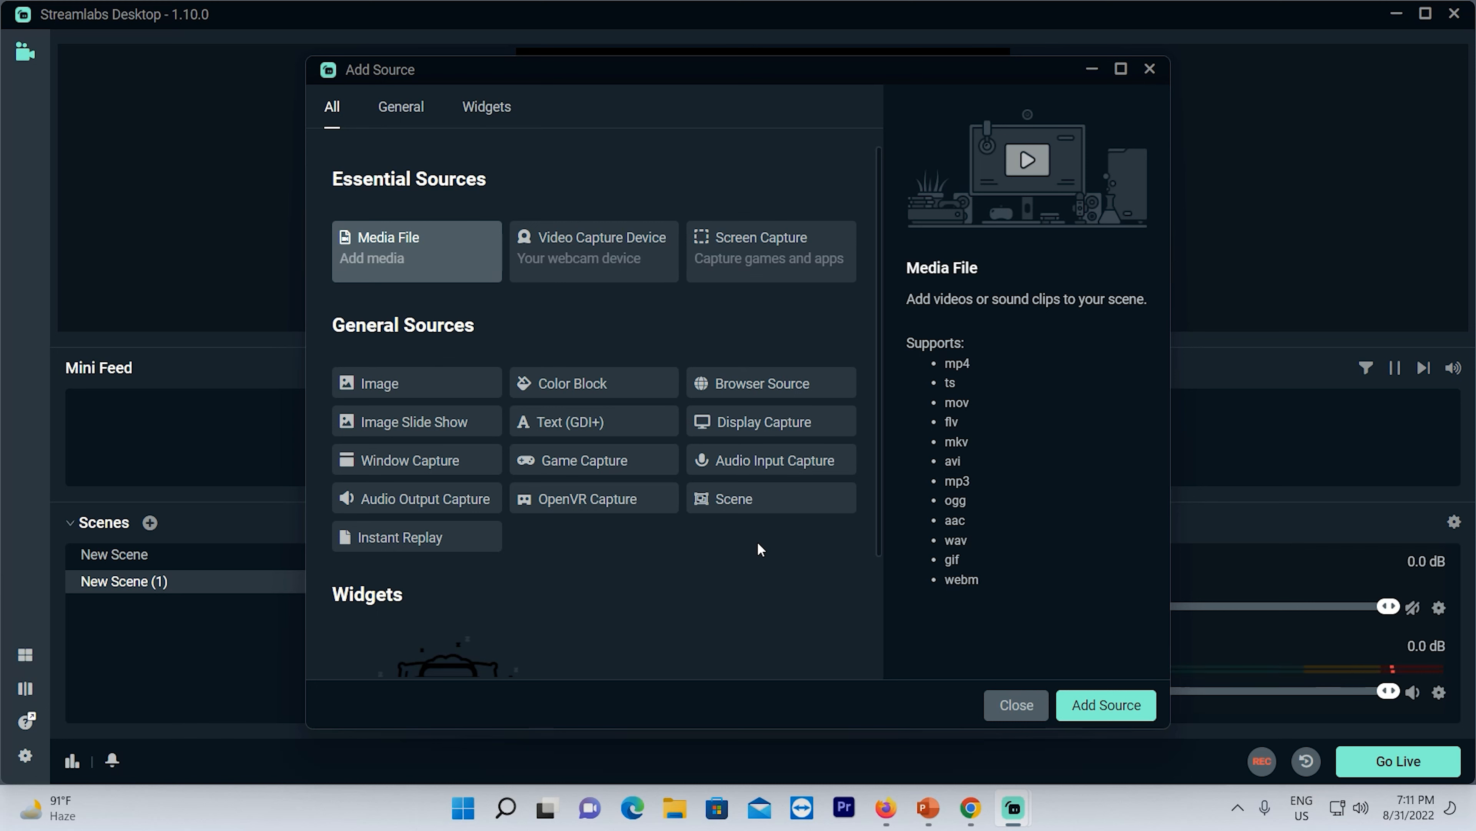
pyautogui.click(771, 395)
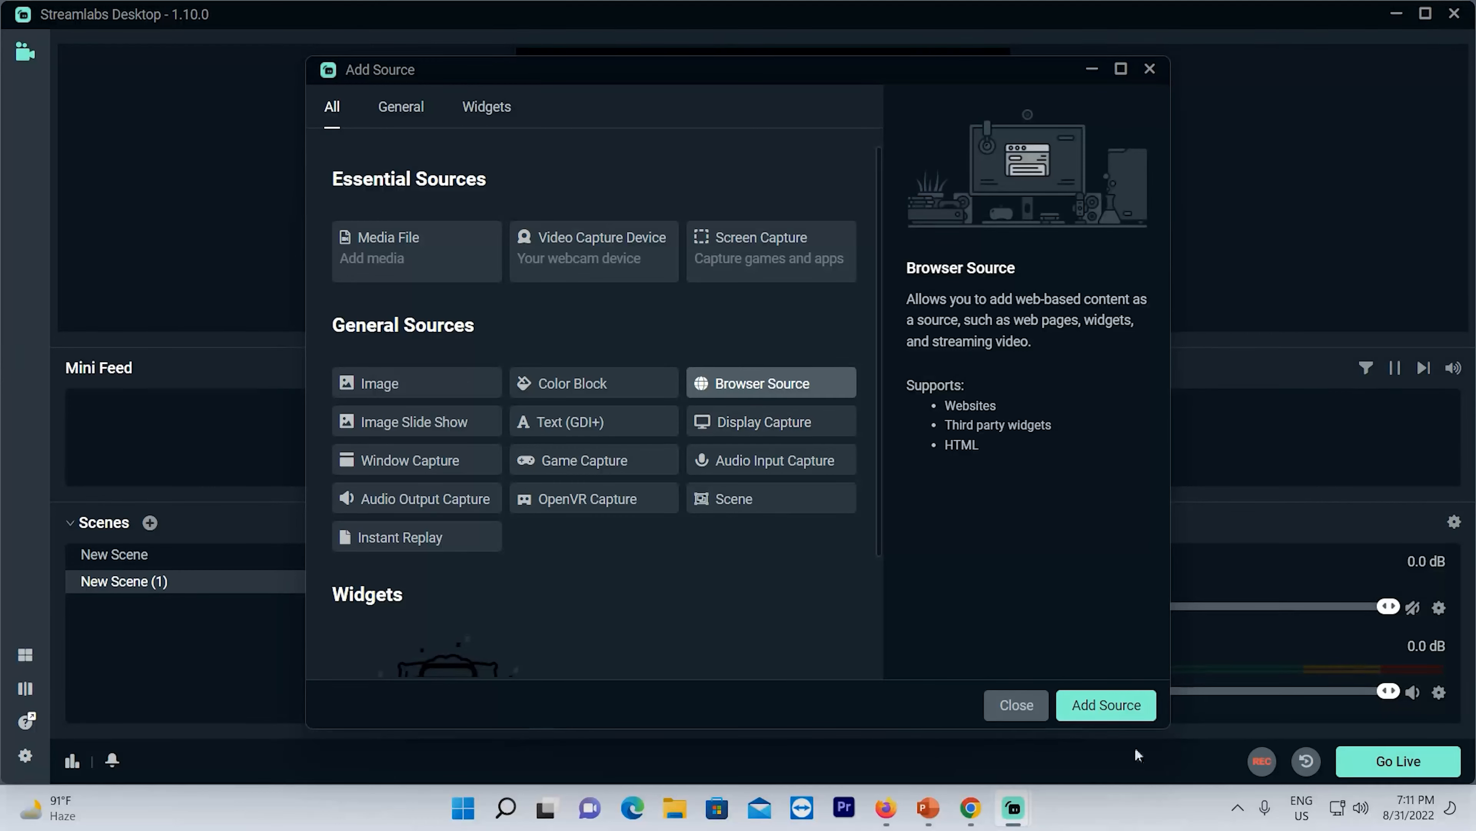
pyautogui.click(1107, 704)
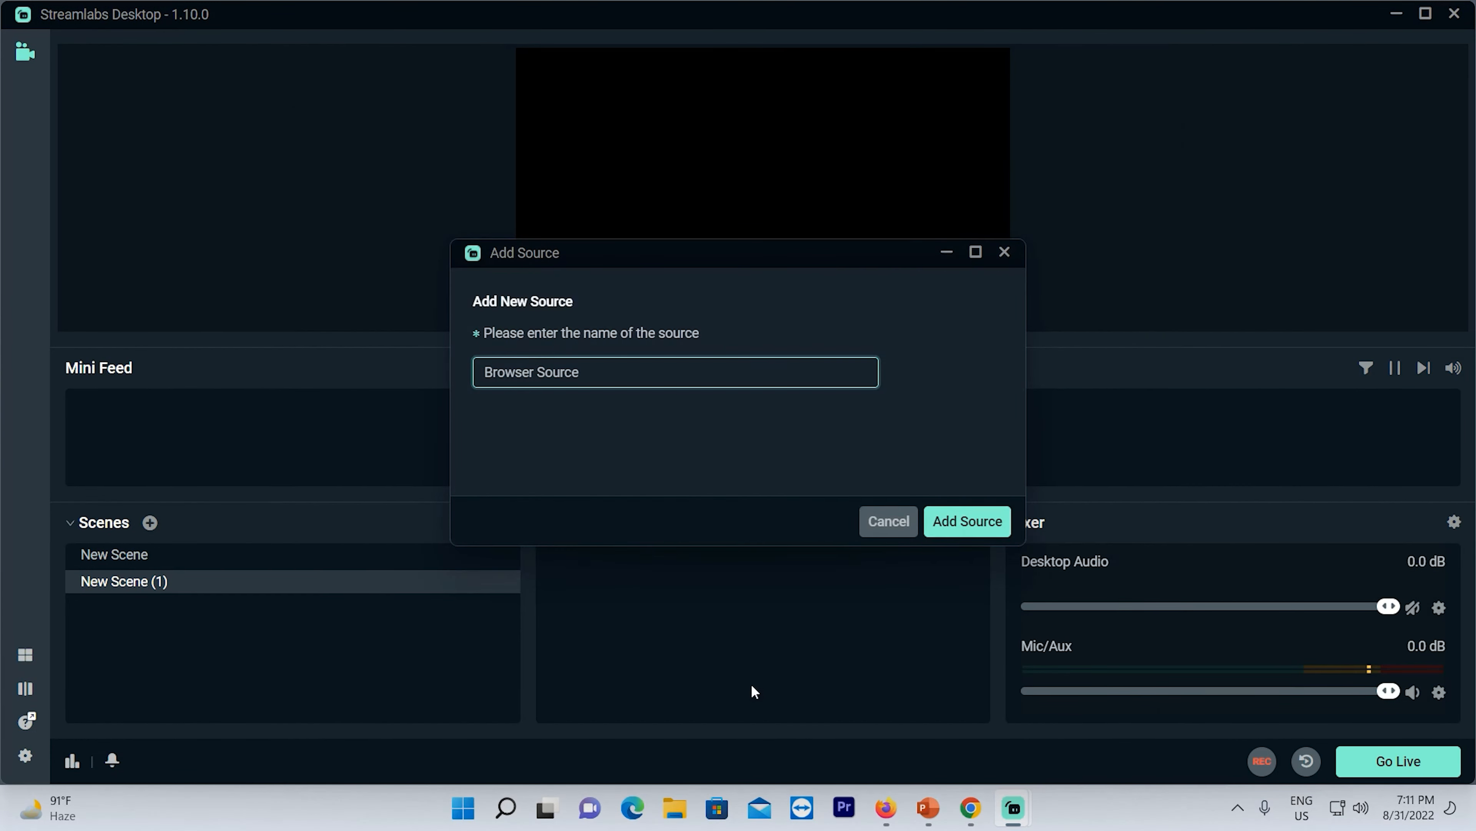
pyautogui.click(963, 523)
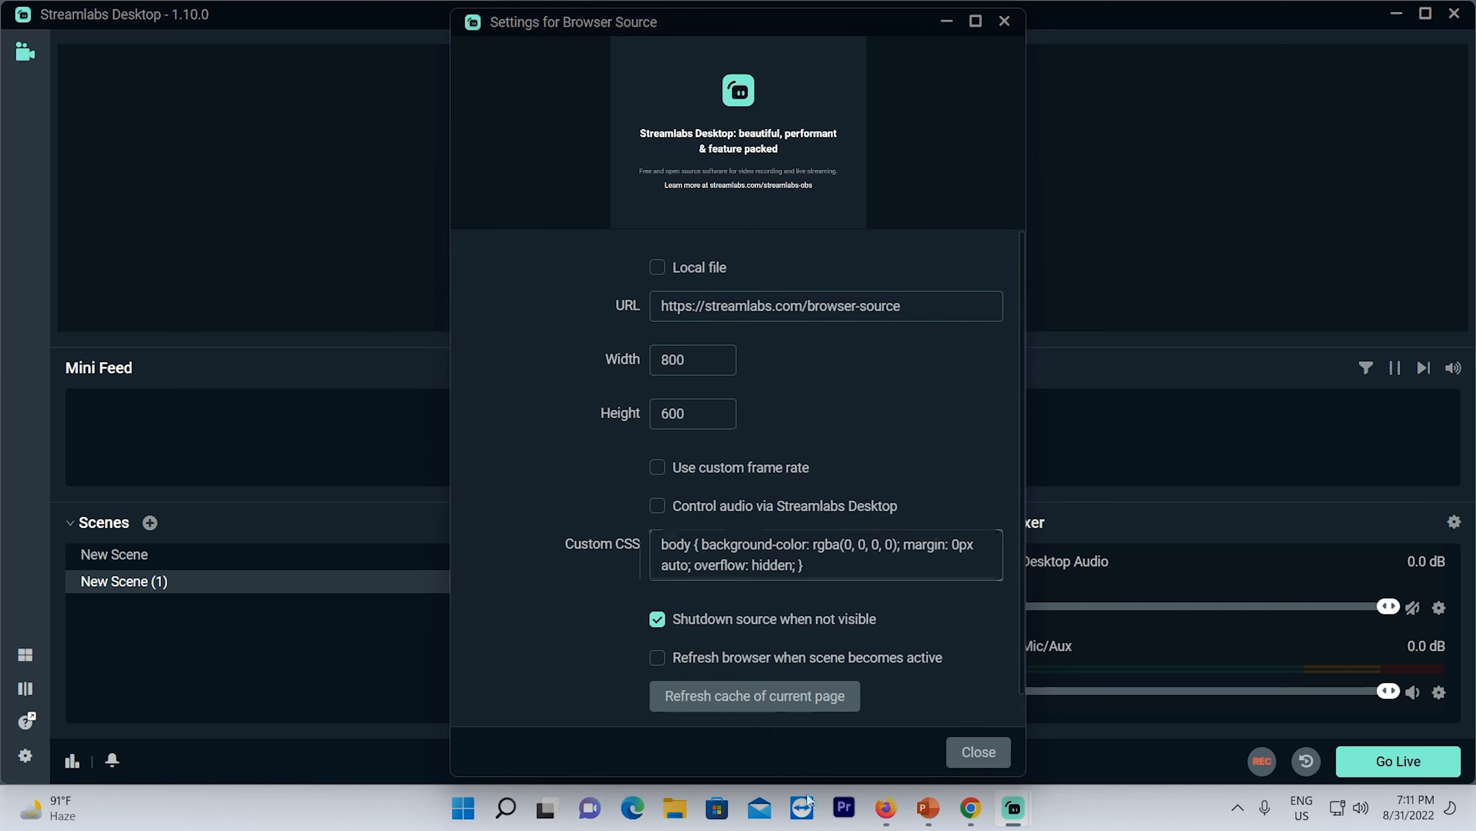
# Switch to Firefox and copy the address of the FanCode Zimbabwe Women in South Africa match commentary page
pyautogui.moveTo(886, 817)
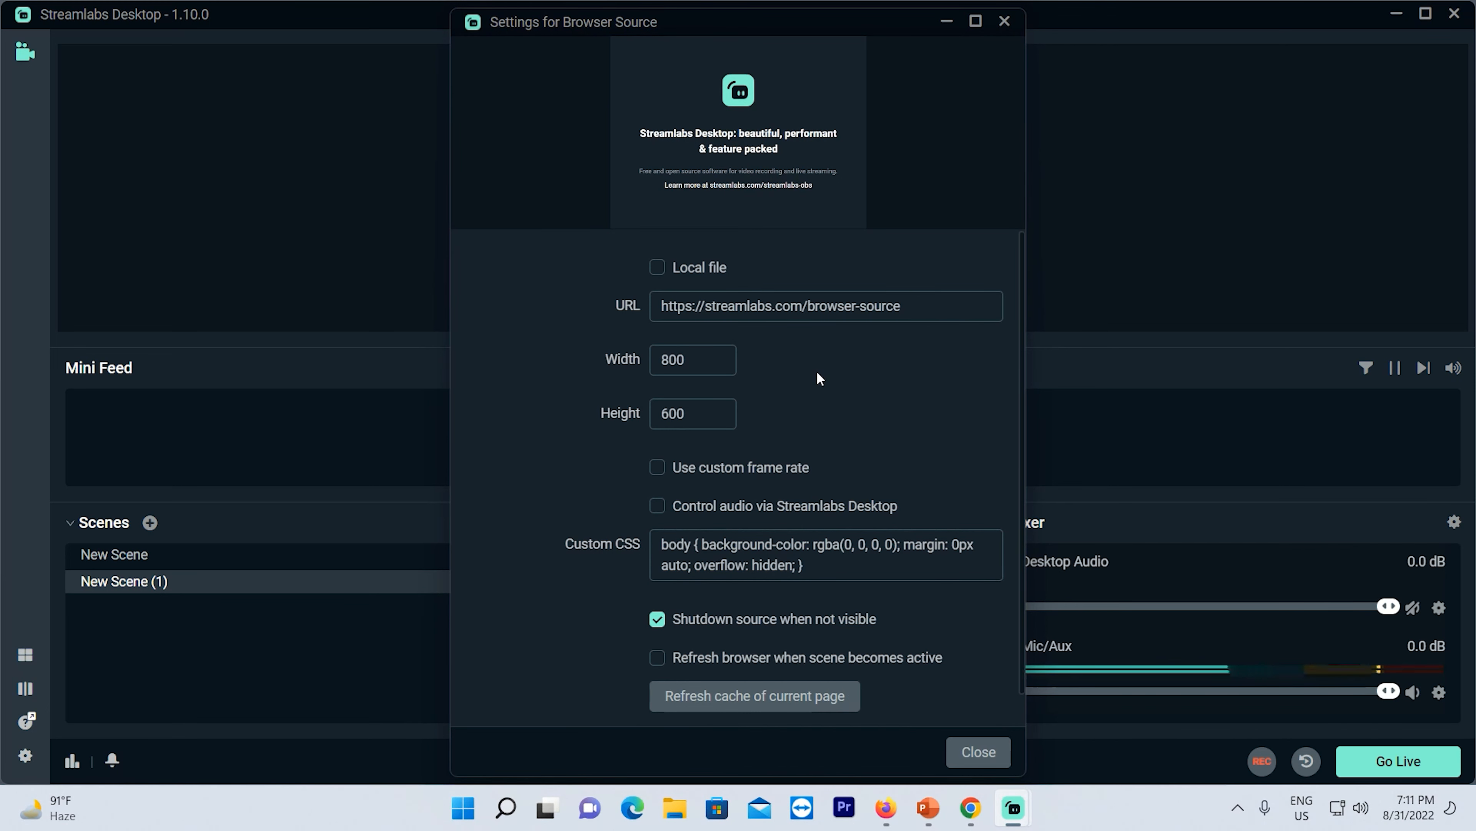
pyautogui.click(794, 306)
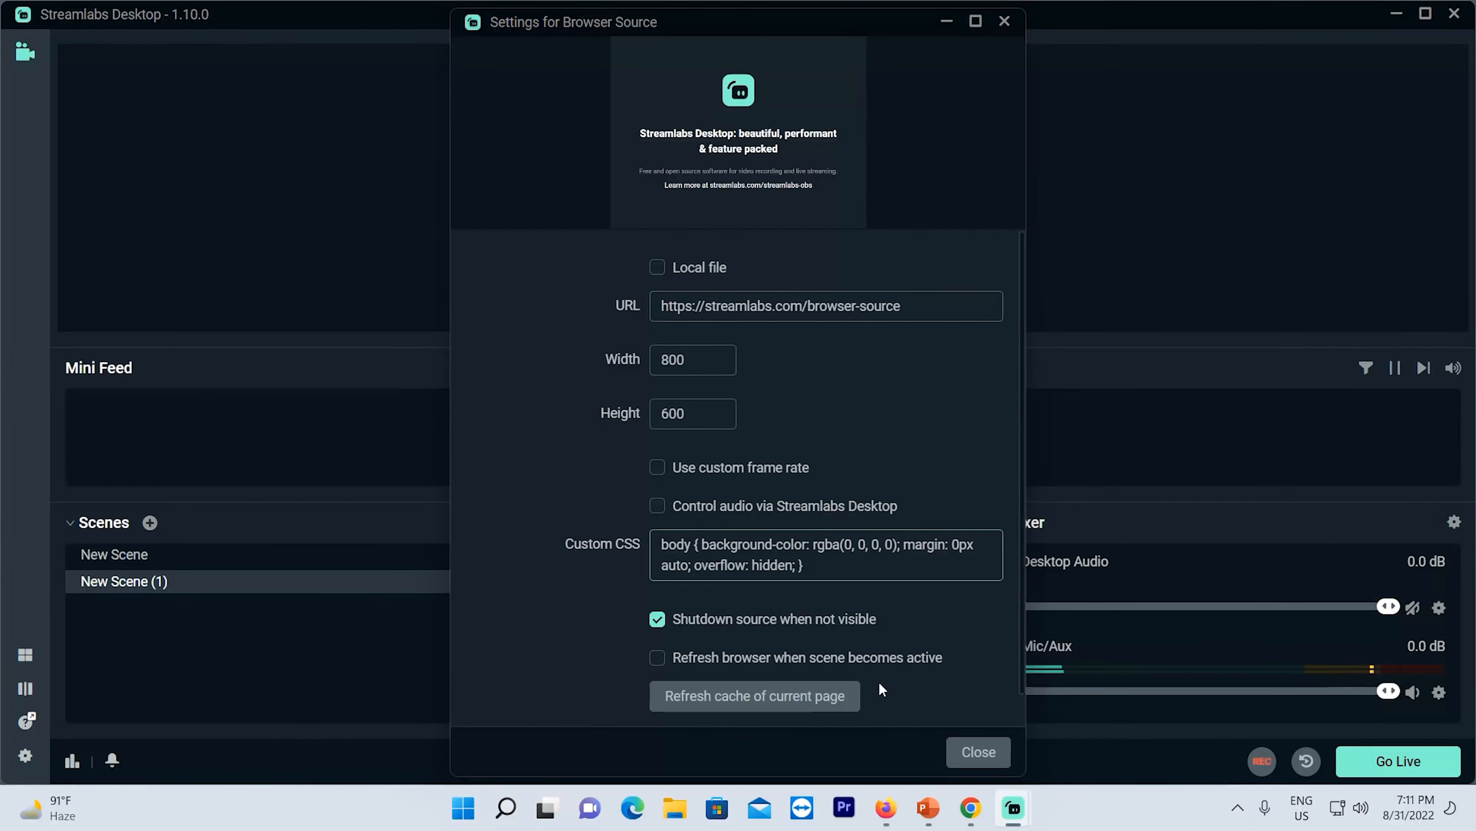
pyautogui.click(885, 807)
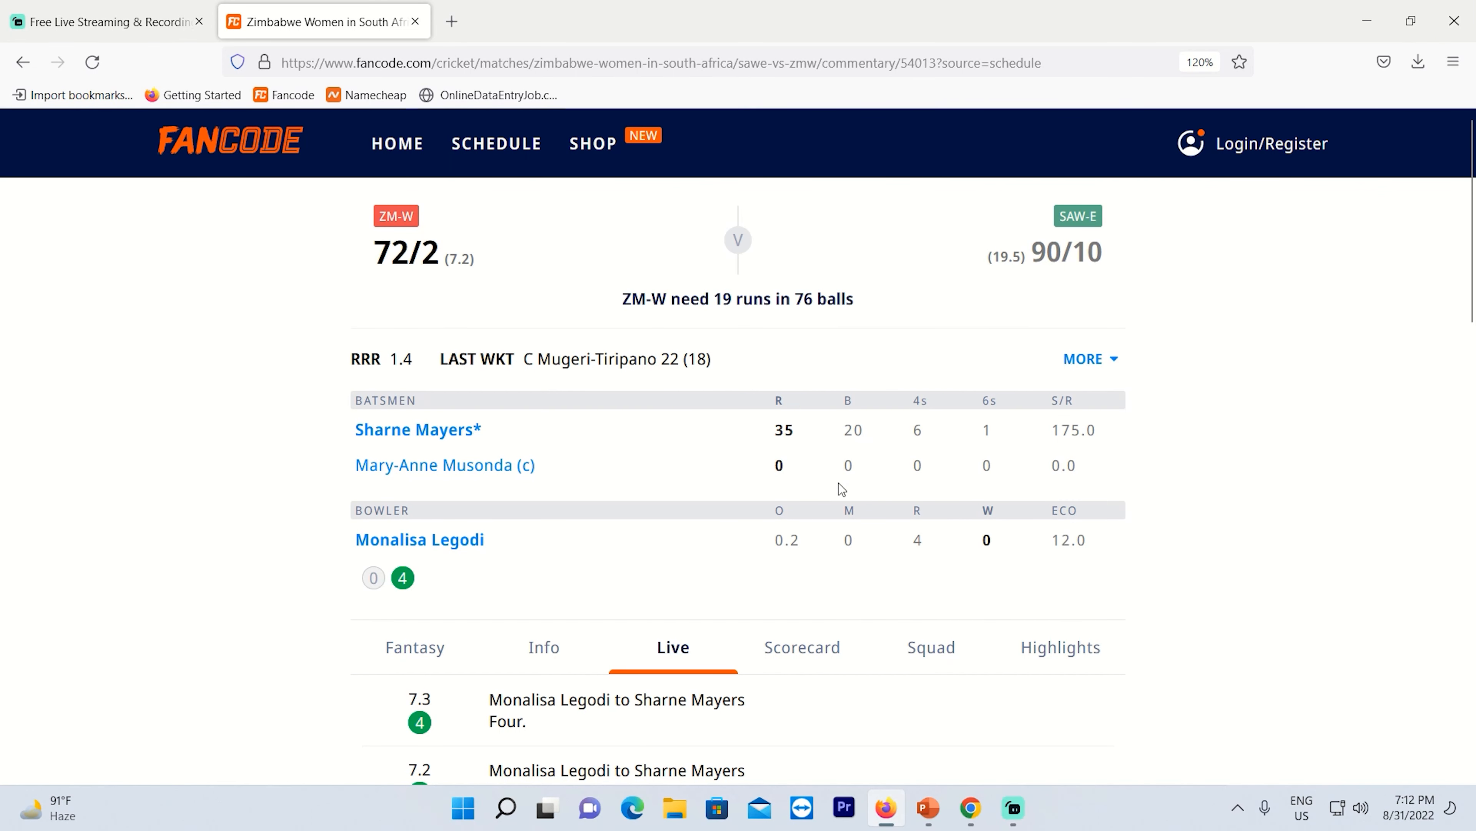
pyautogui.click(674, 62)
pyautogui.rightClick(674, 62)
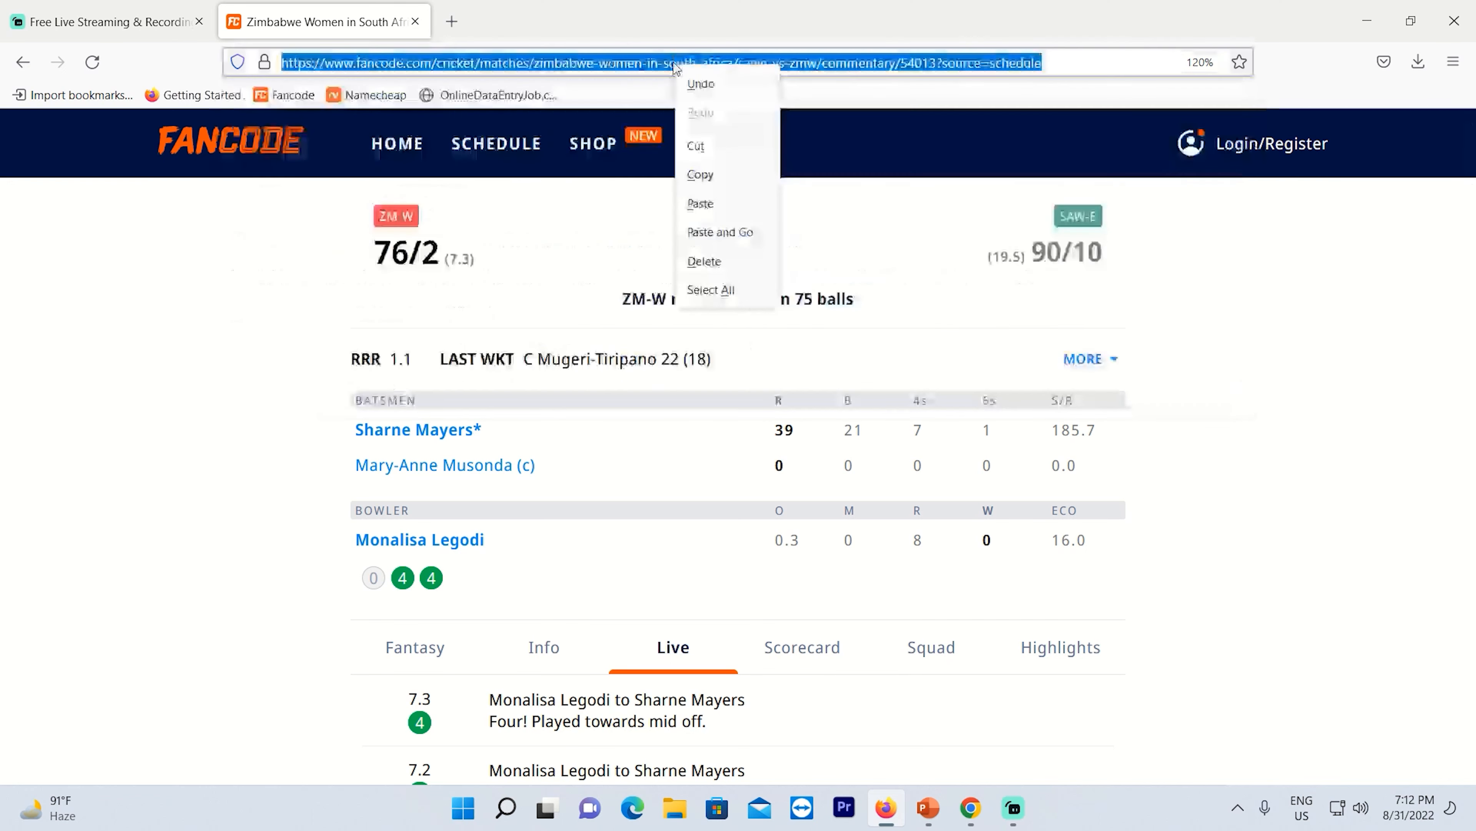
pyautogui.click(721, 152)
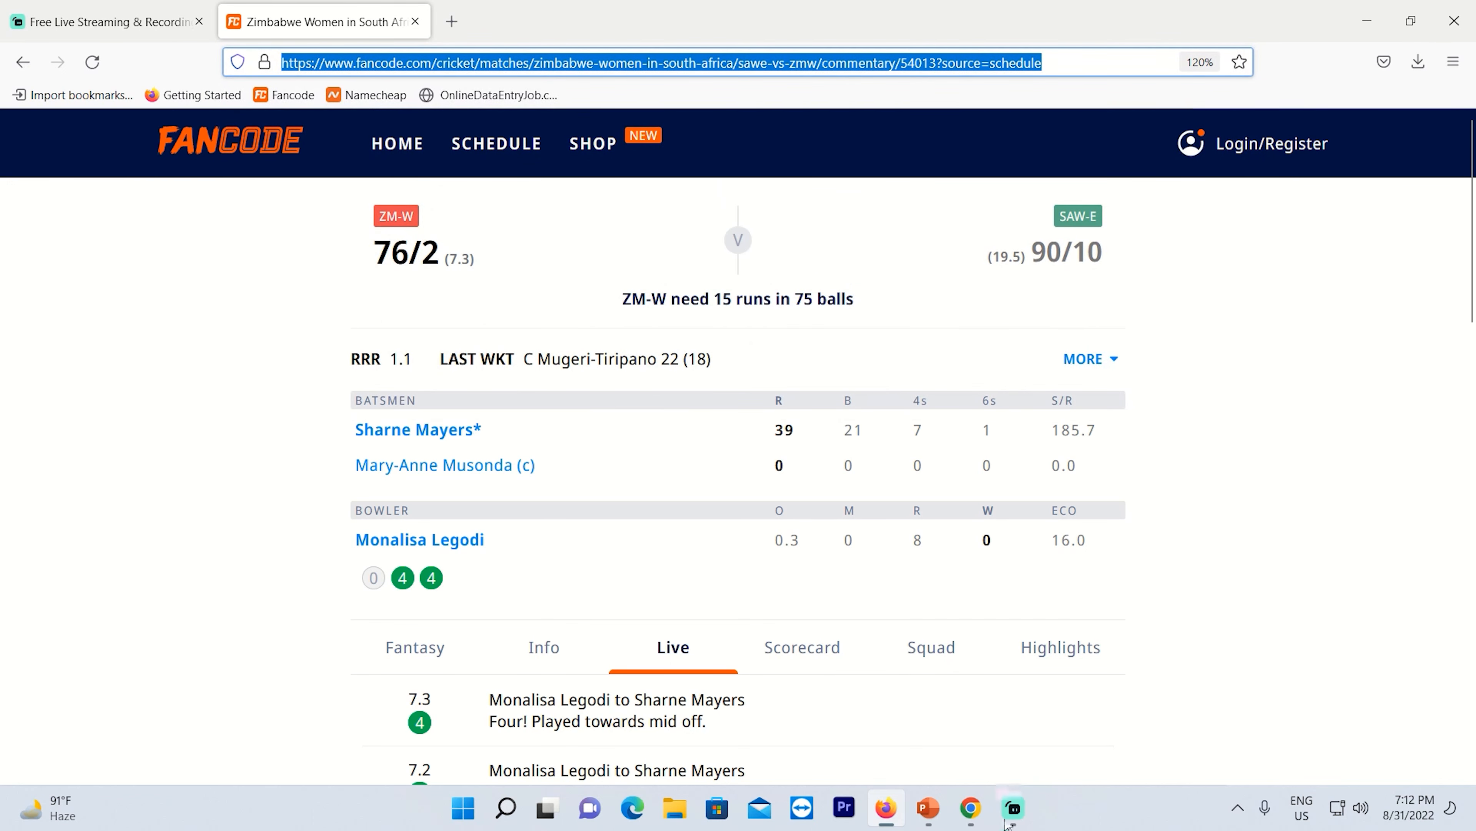
# Return to Streamlabs Desktop and replace the Browser Source's URL with the copied FanCode match address
pyautogui.moveTo(1014, 823)
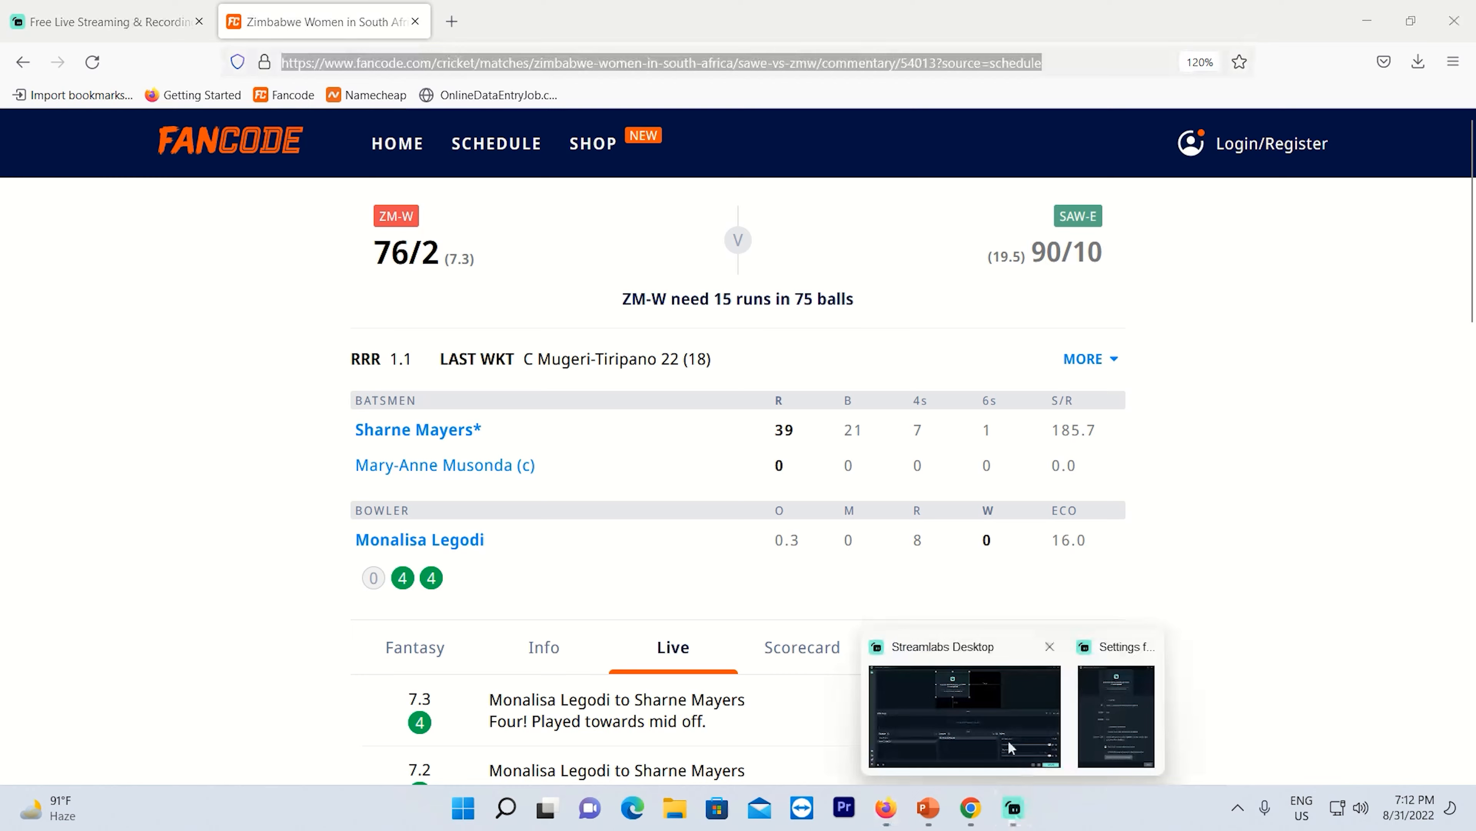
pyautogui.click(995, 701)
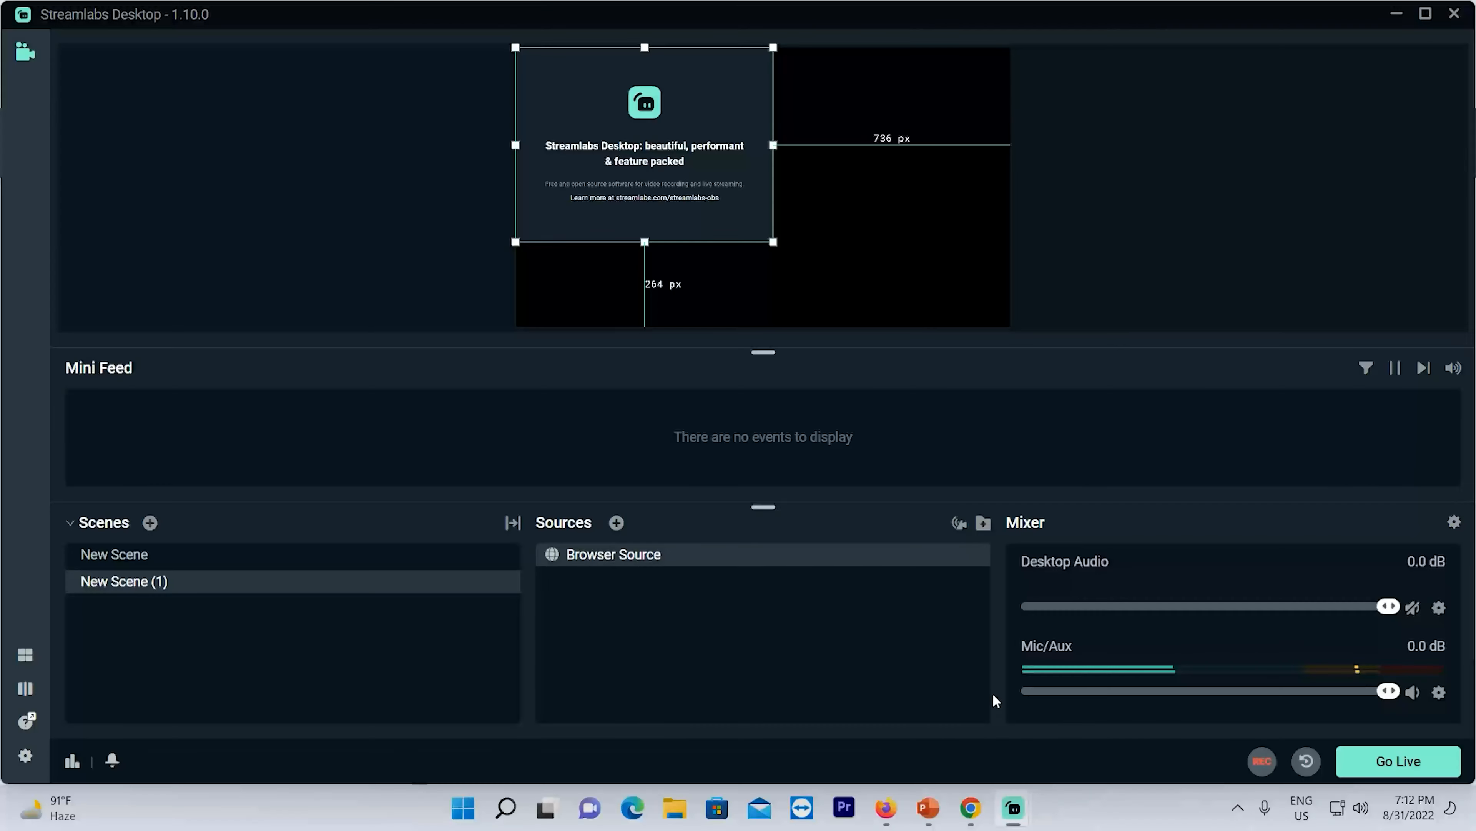
pyautogui.doubleClick(613, 556)
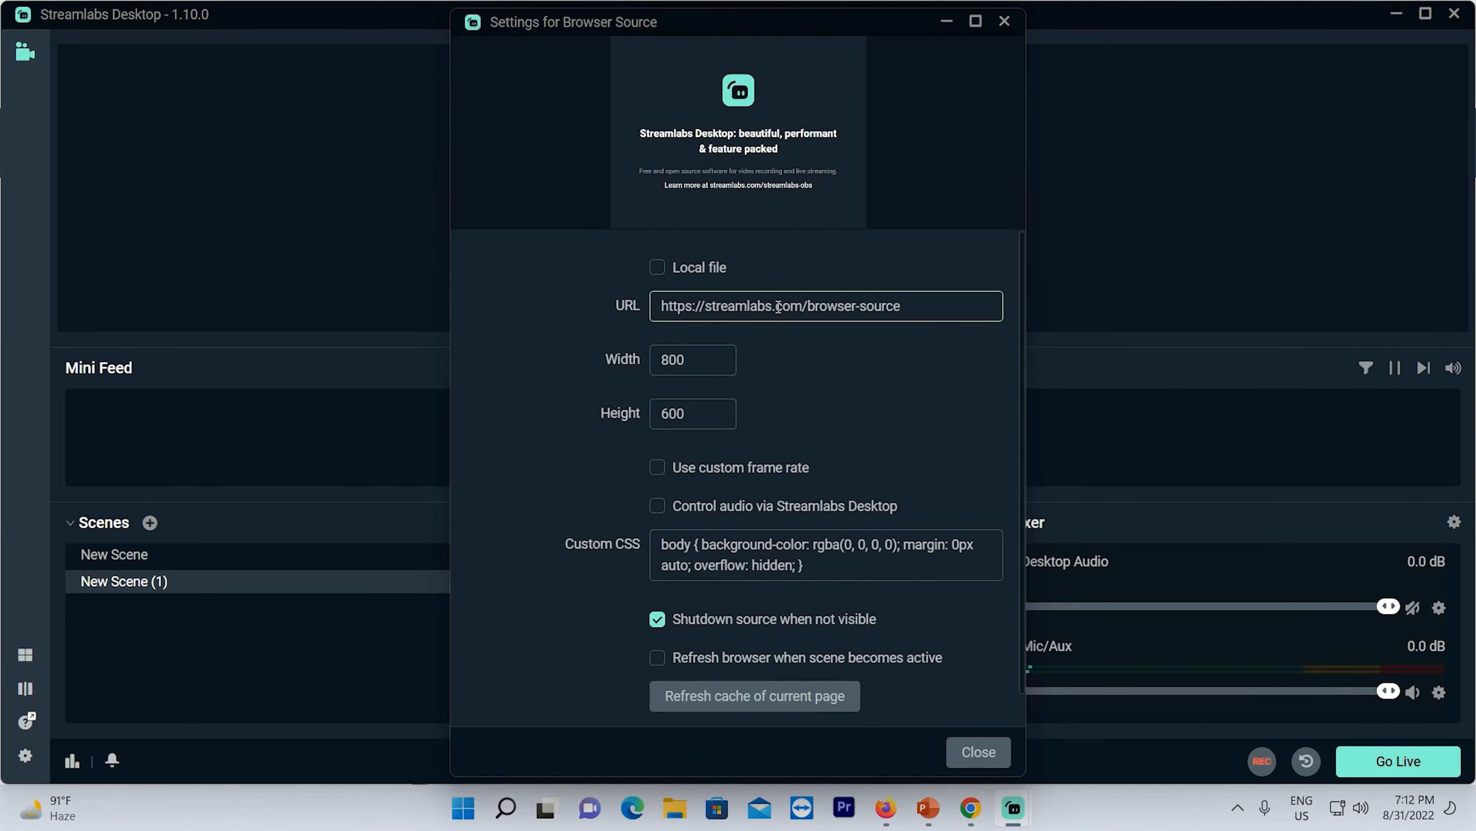
pyautogui.tripleClick(801, 305)
pyautogui.rightClick(801, 305)
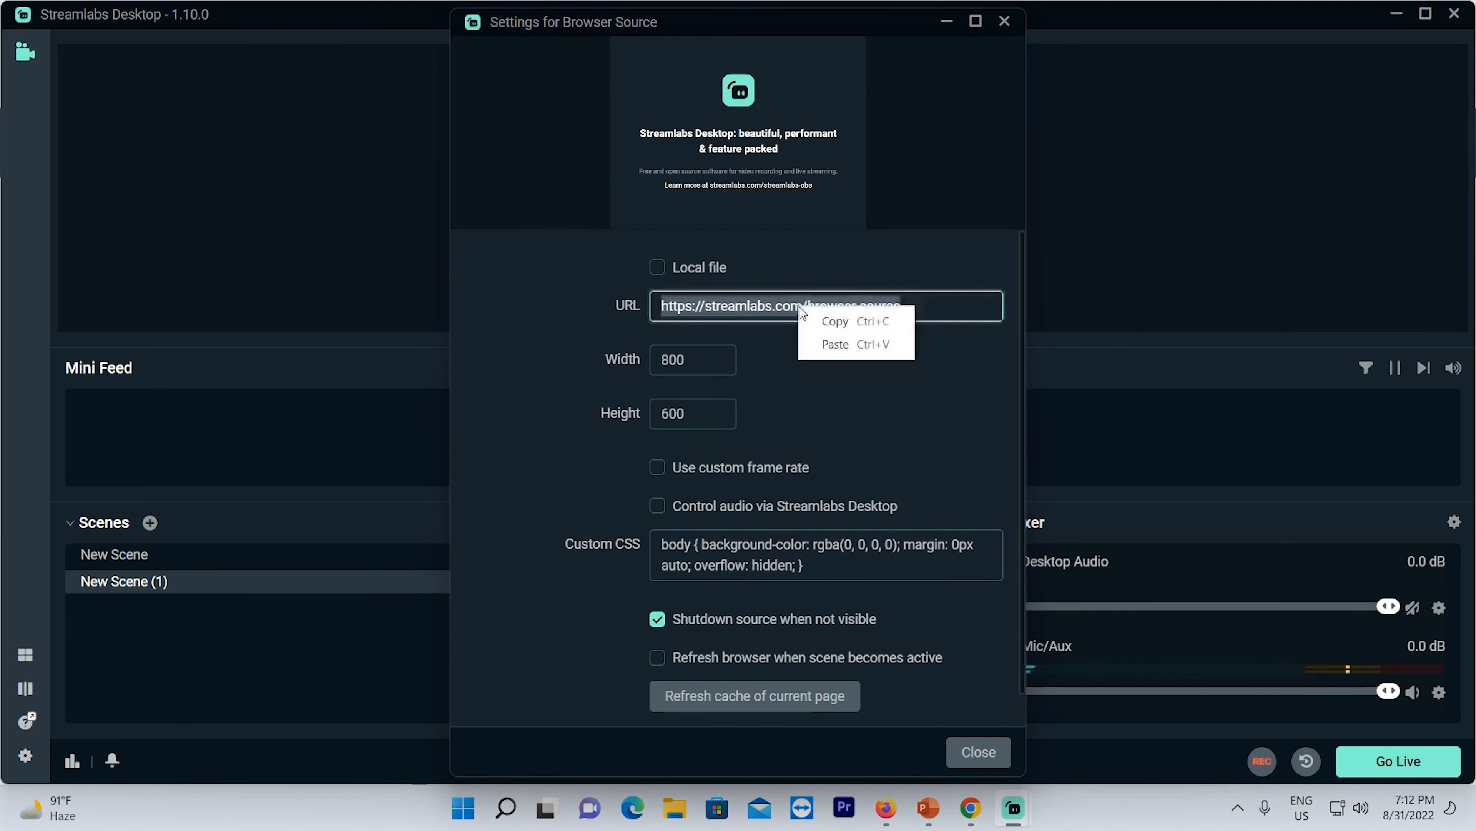
pyautogui.click(838, 349)
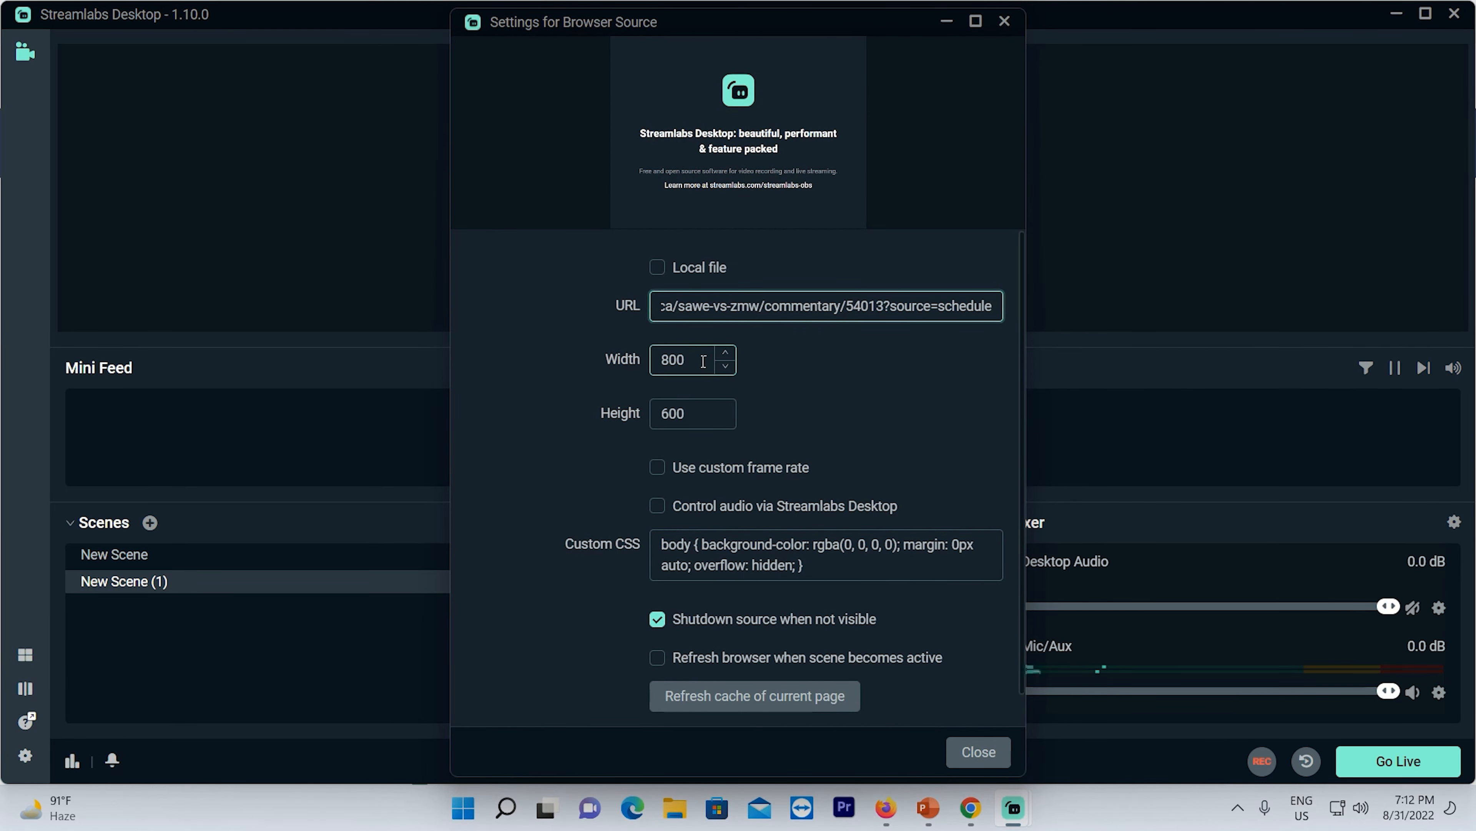
# Set the Browser Source's width to 1280 and height to 1100, and close its settings
pyautogui.press('Tab')
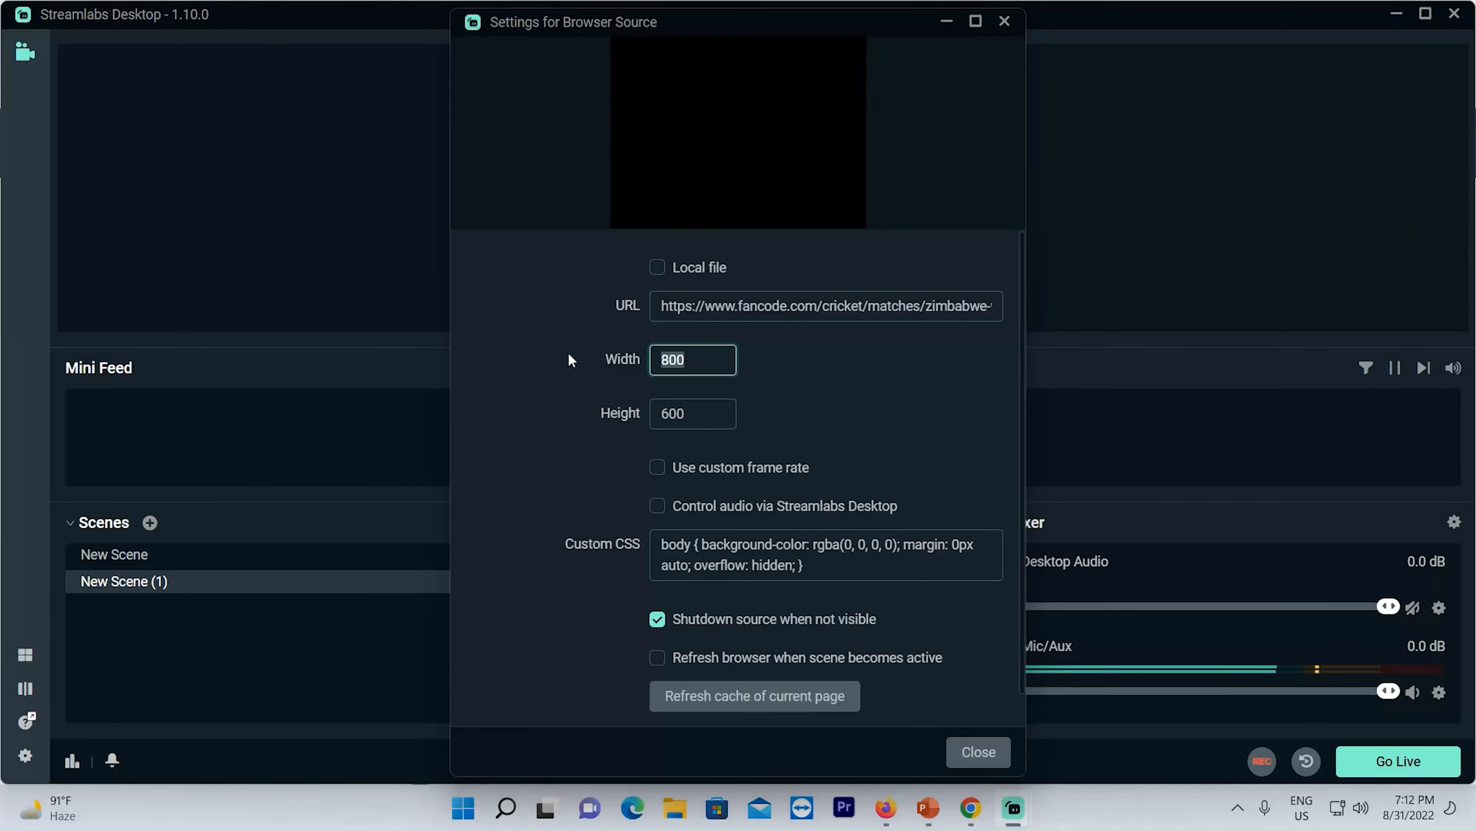
pyautogui.write('1280')
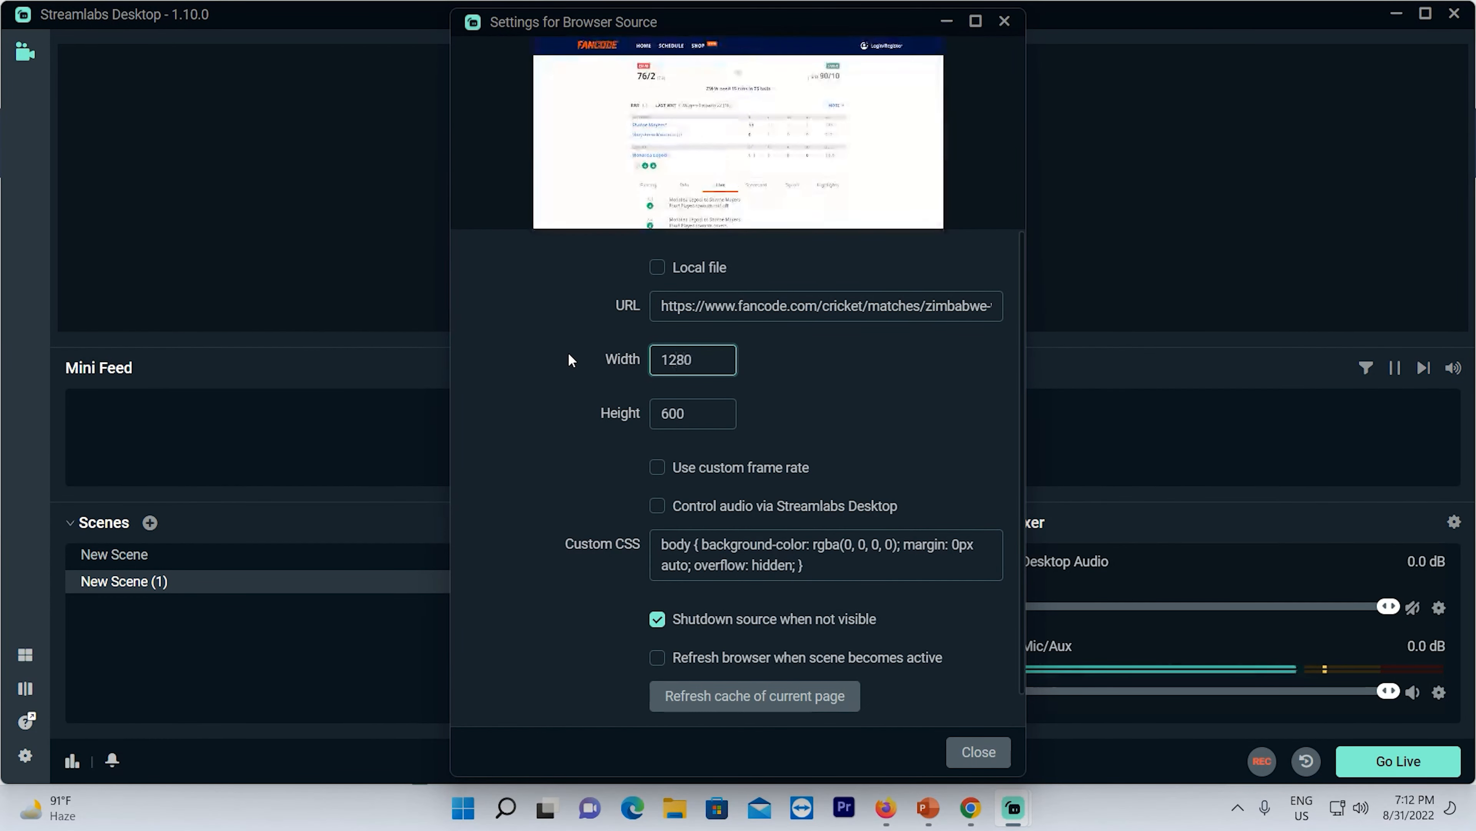
pyautogui.press('Tab')
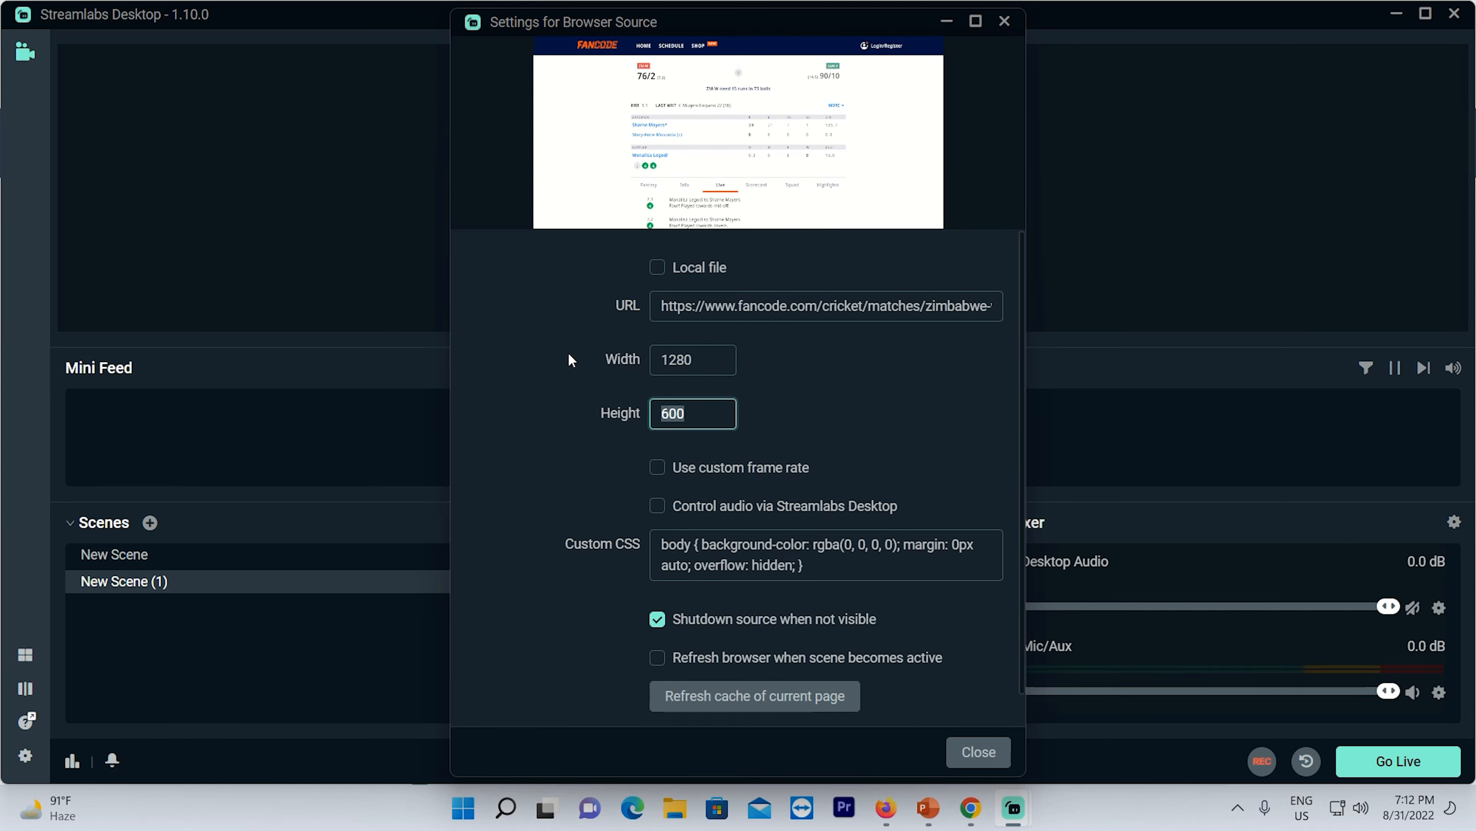
pyautogui.write('1100')
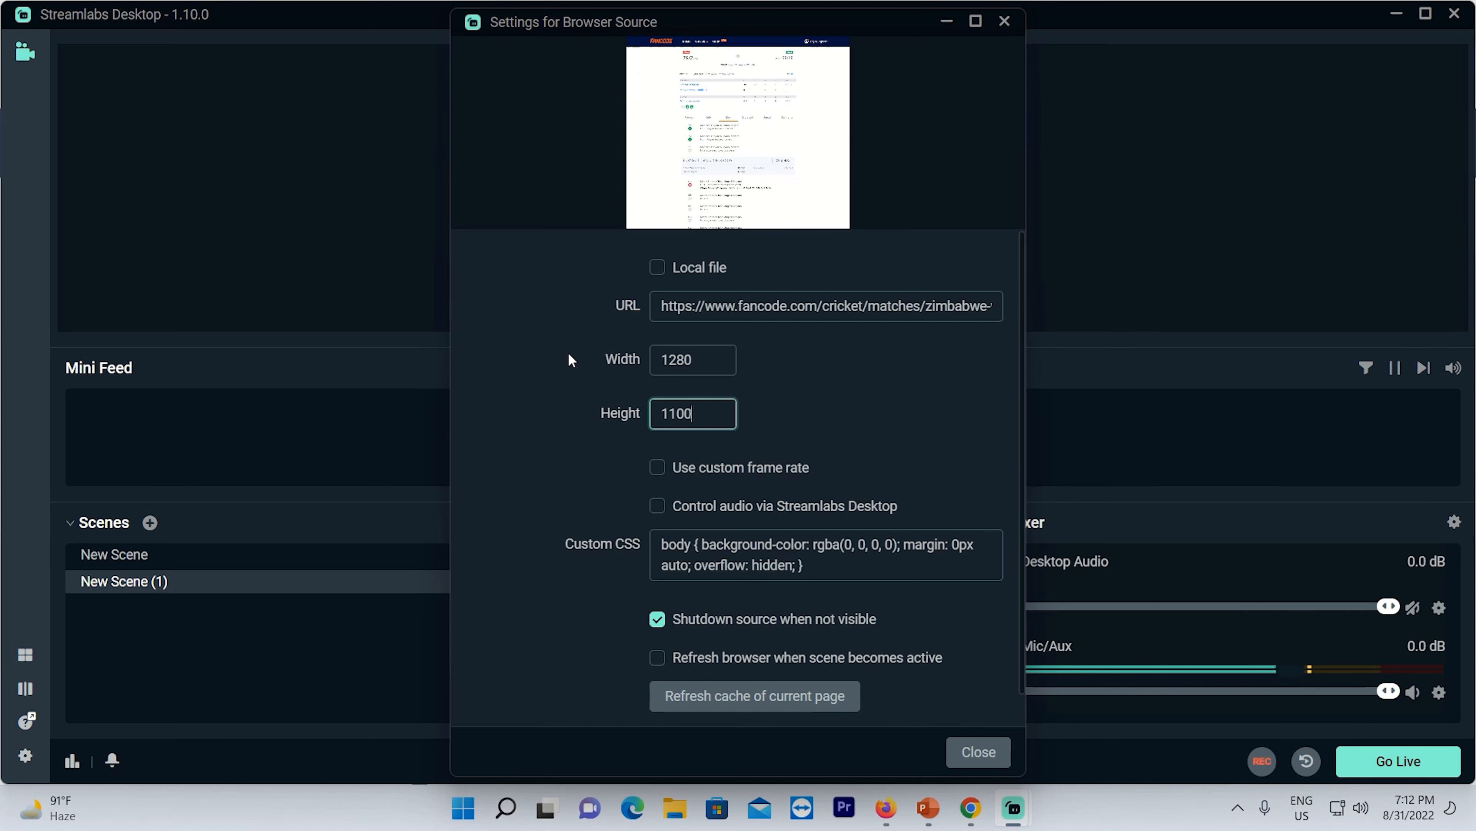
pyautogui.click(978, 753)
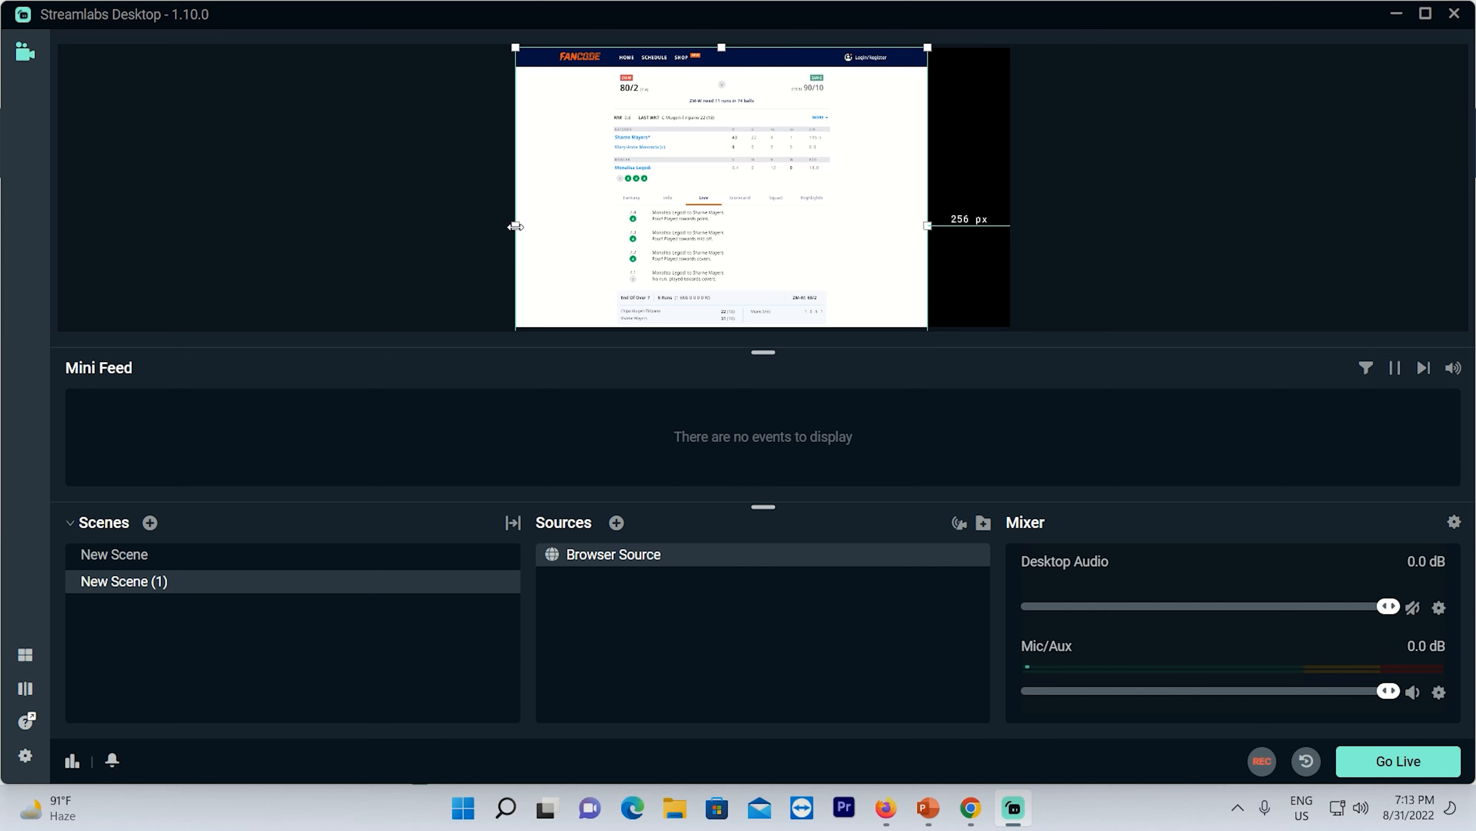
# Crop the browser page to the score column, about 285 px off its left side, 66 px off its top, and the blank right margin
pyautogui.moveTo(515, 226); pyautogui.dragTo(609, 234)
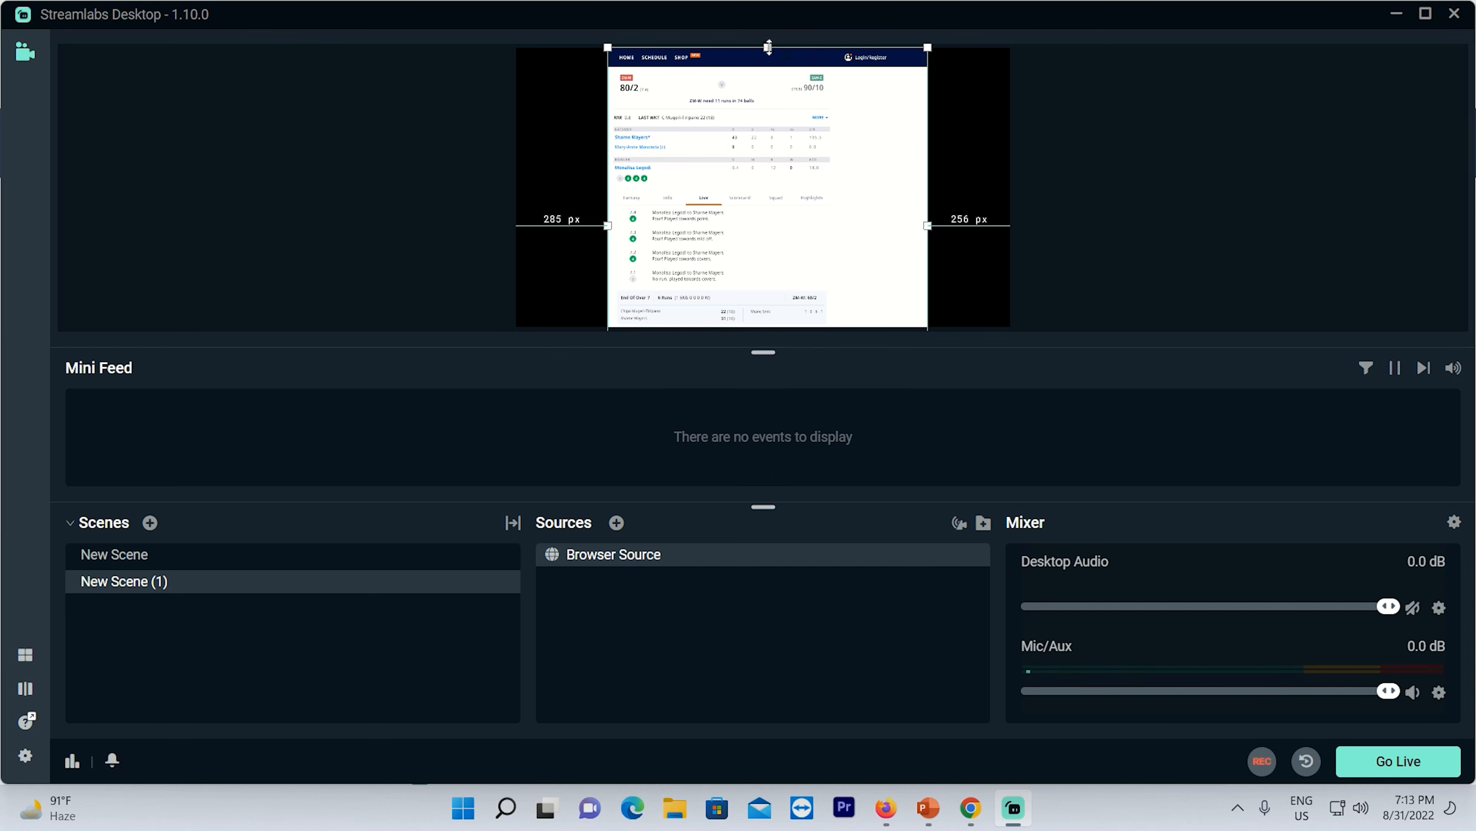
pyautogui.moveTo(768, 46); pyautogui.dragTo(769, 68)
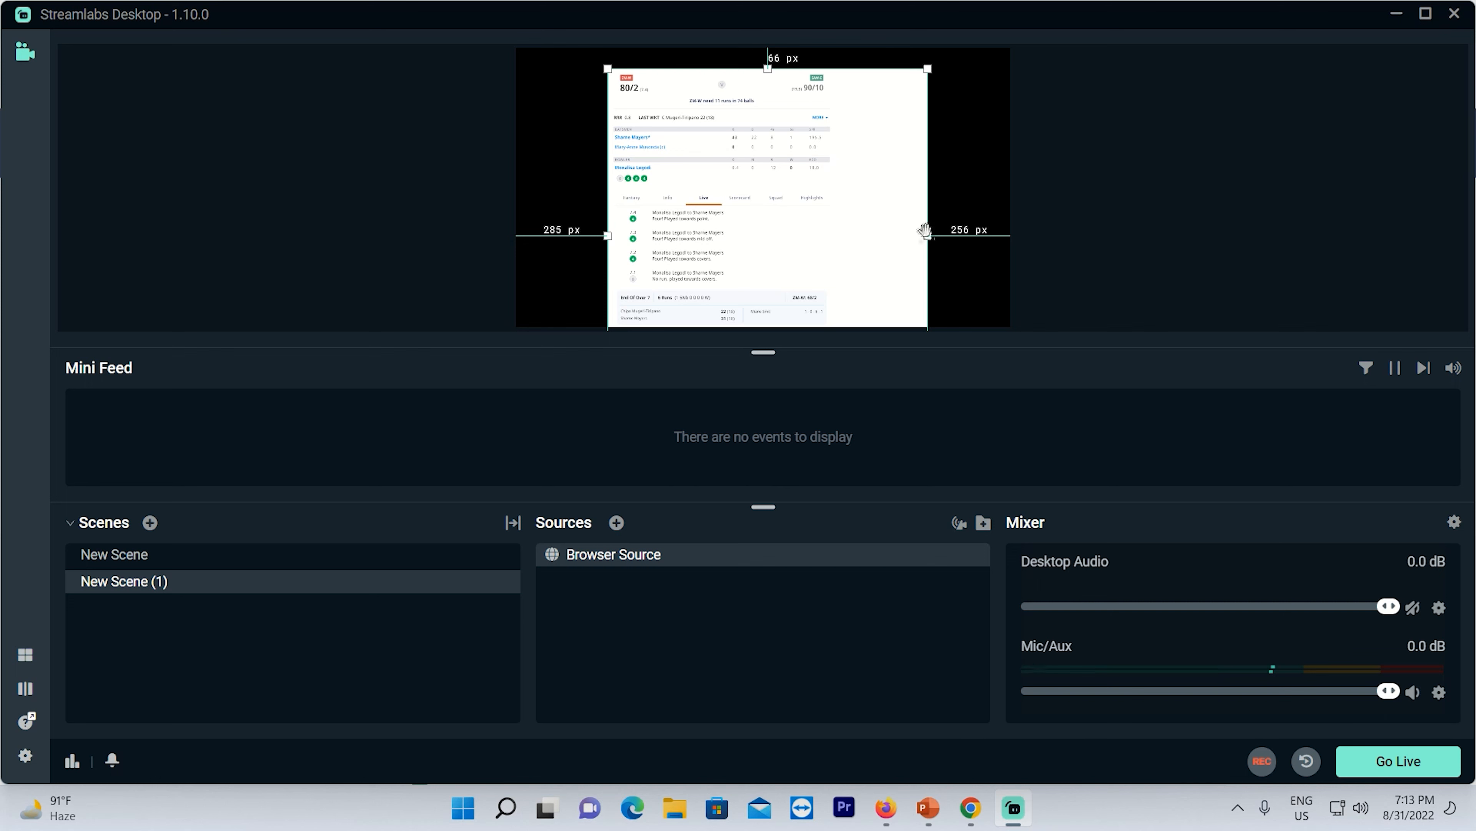
pyautogui.moveTo(927, 237); pyautogui.dragTo(831, 234)
# Crop the page below the bowler's figures and fit the scoreboard across the full canvas width along its upper edge
pyautogui.moveTo(758, 302); pyautogui.dragTo(758, 202)
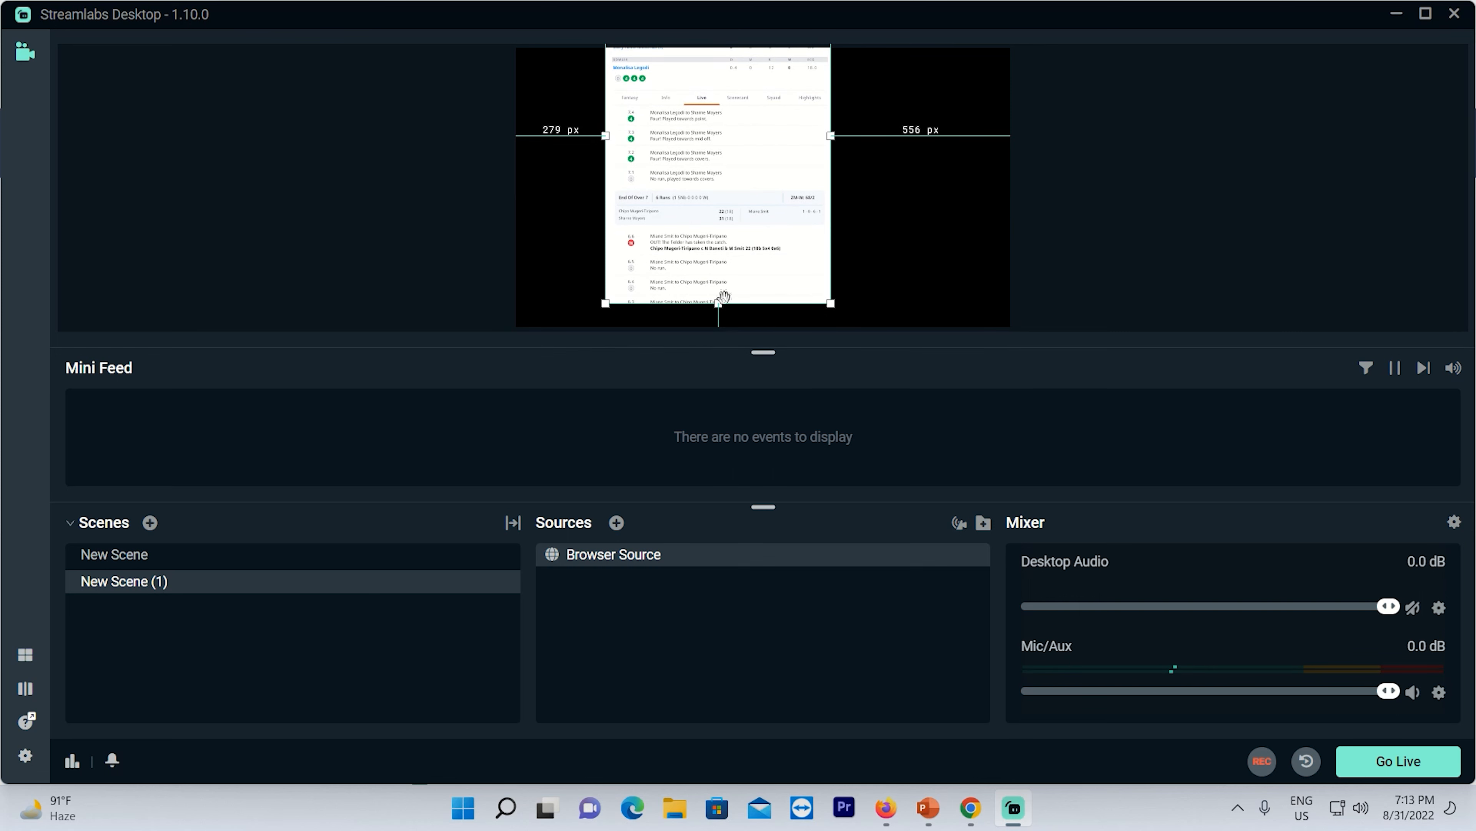
pyautogui.moveTo(719, 303); pyautogui.dragTo(632, 159)
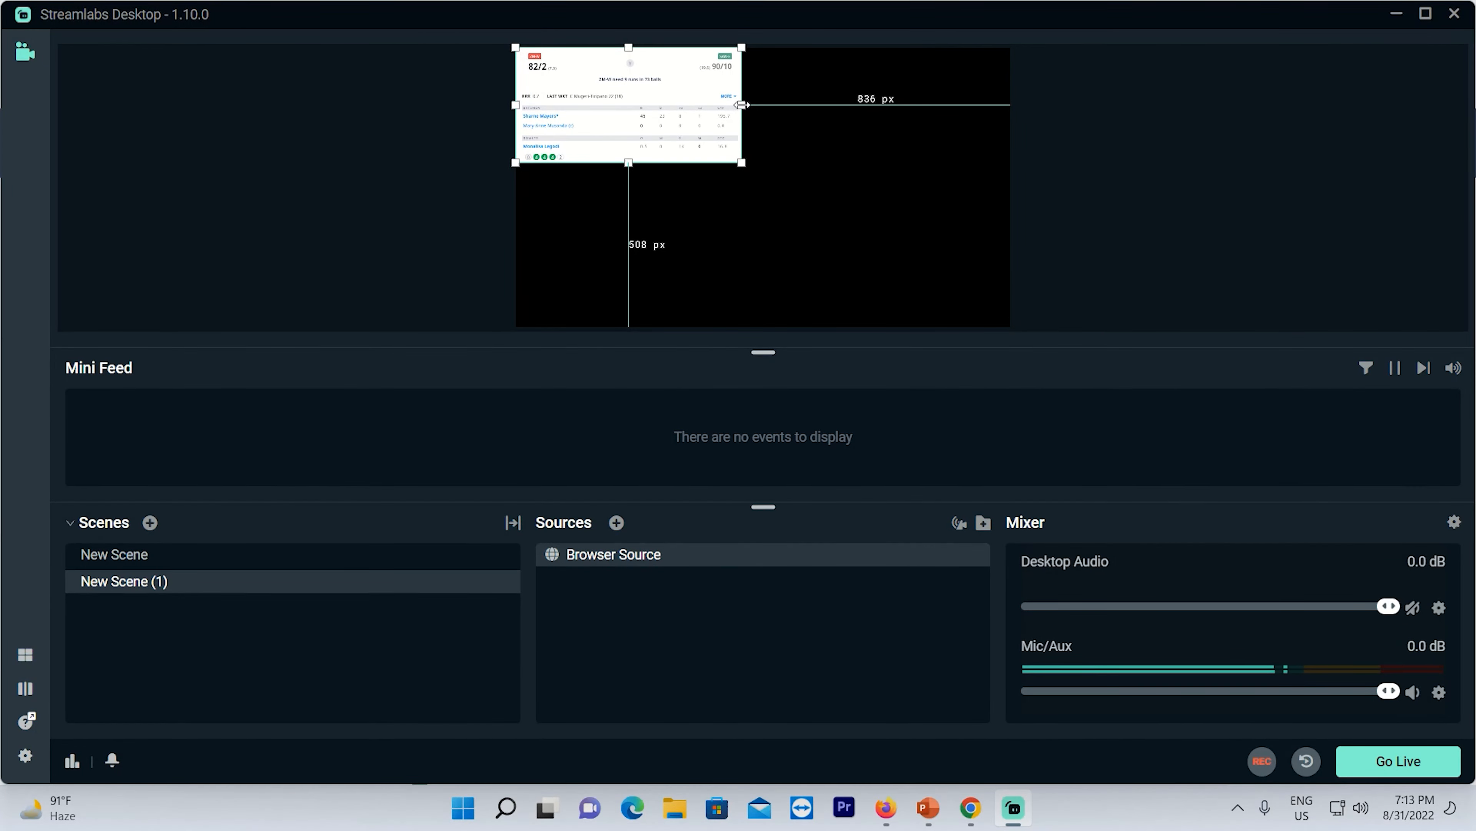
pyautogui.moveTo(741, 105); pyautogui.dragTo(1009, 108)
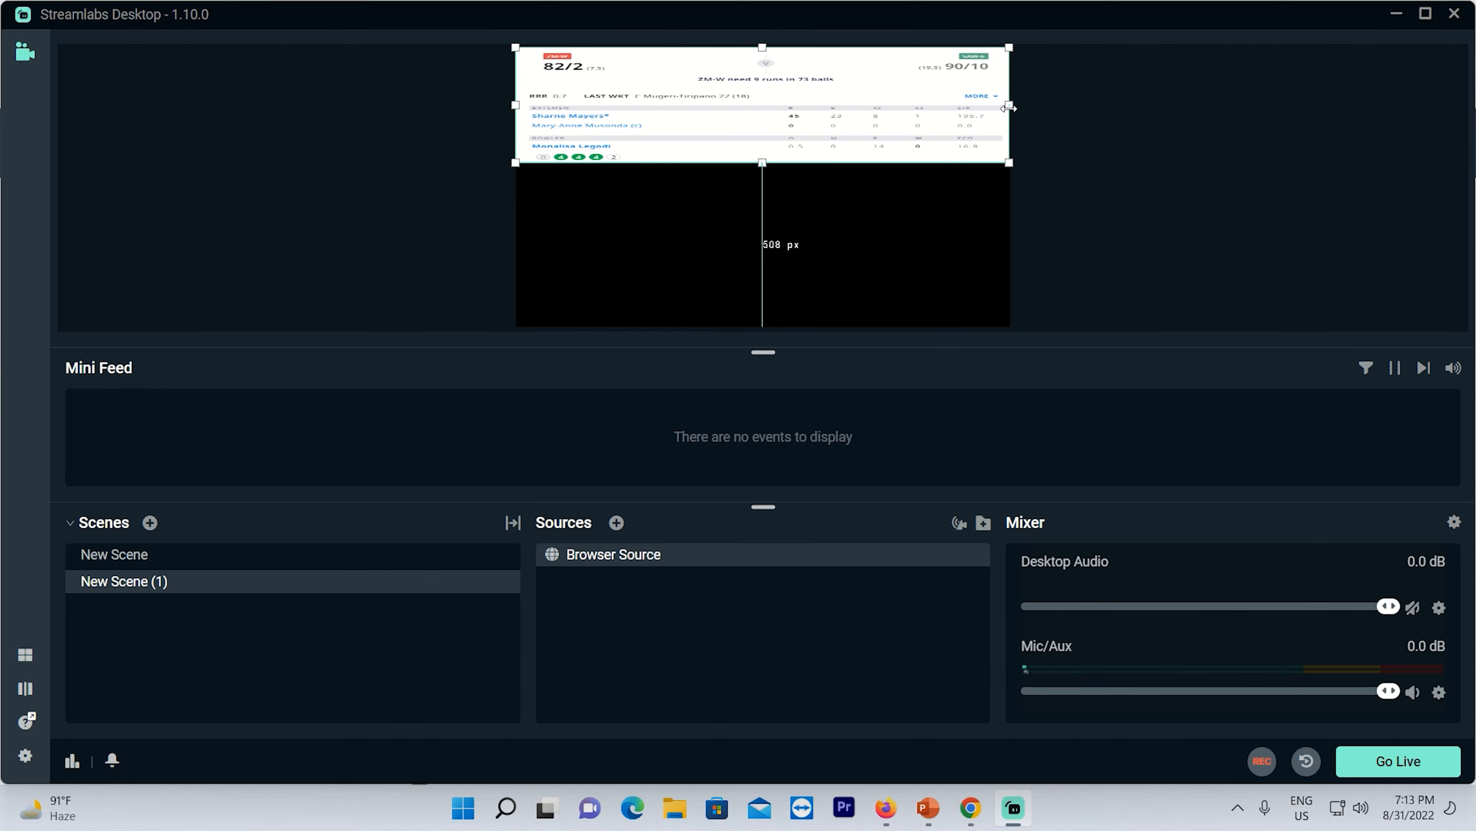
# Stretch the Browser Source to the full canvas height, and crop away everything below its runs-needed line
pyautogui.moveTo(762, 163); pyautogui.dragTo(761, 327)
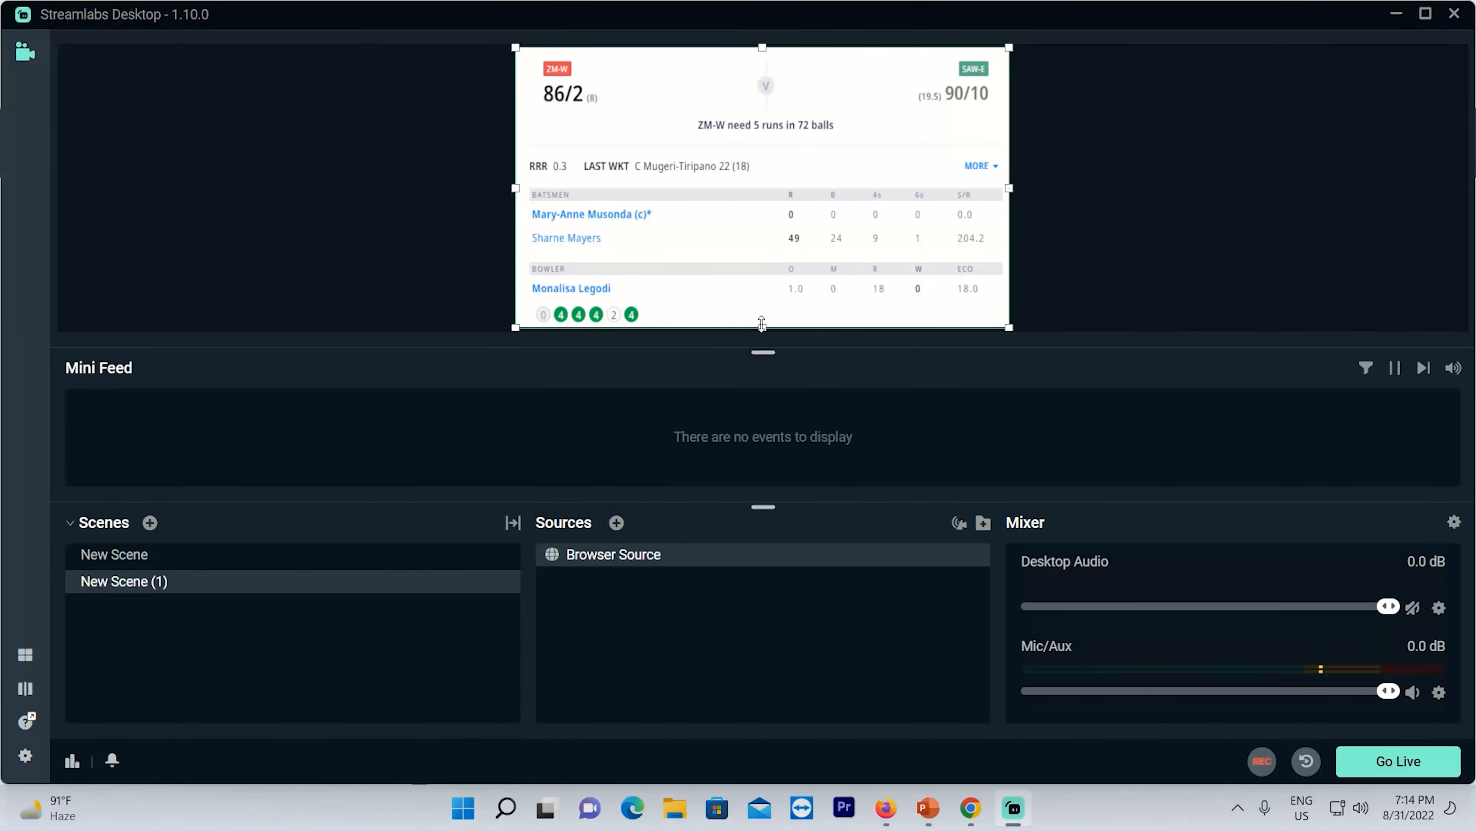
pyautogui.moveTo(762, 328); pyautogui.dragTo(738, 135)
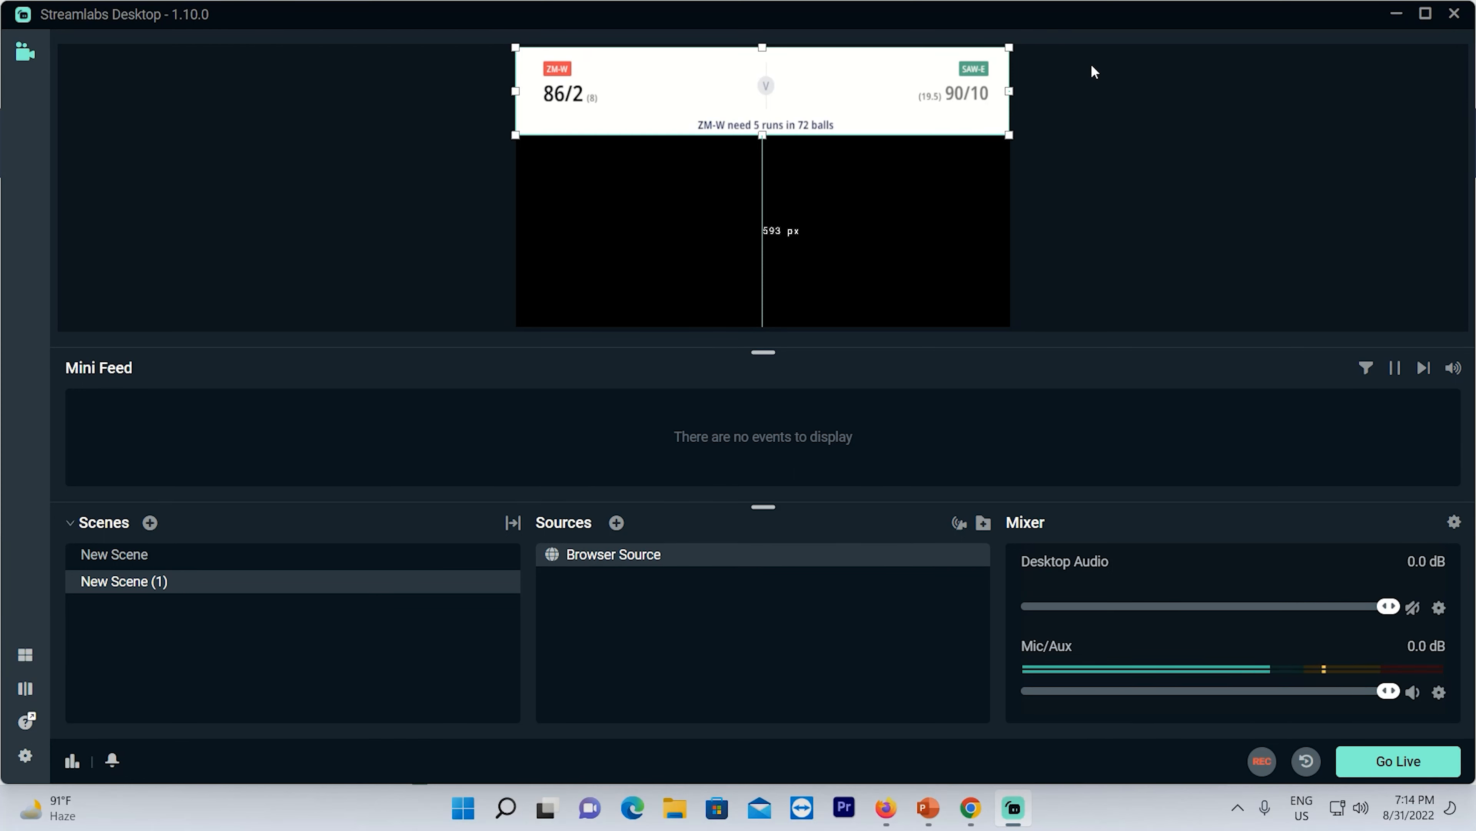
# Duplicate the Browser Source and crop the copy to the batting and bowling figures, leaving a narrow gap beneath the score header
pyautogui.hotkey('ctrl', 'v')
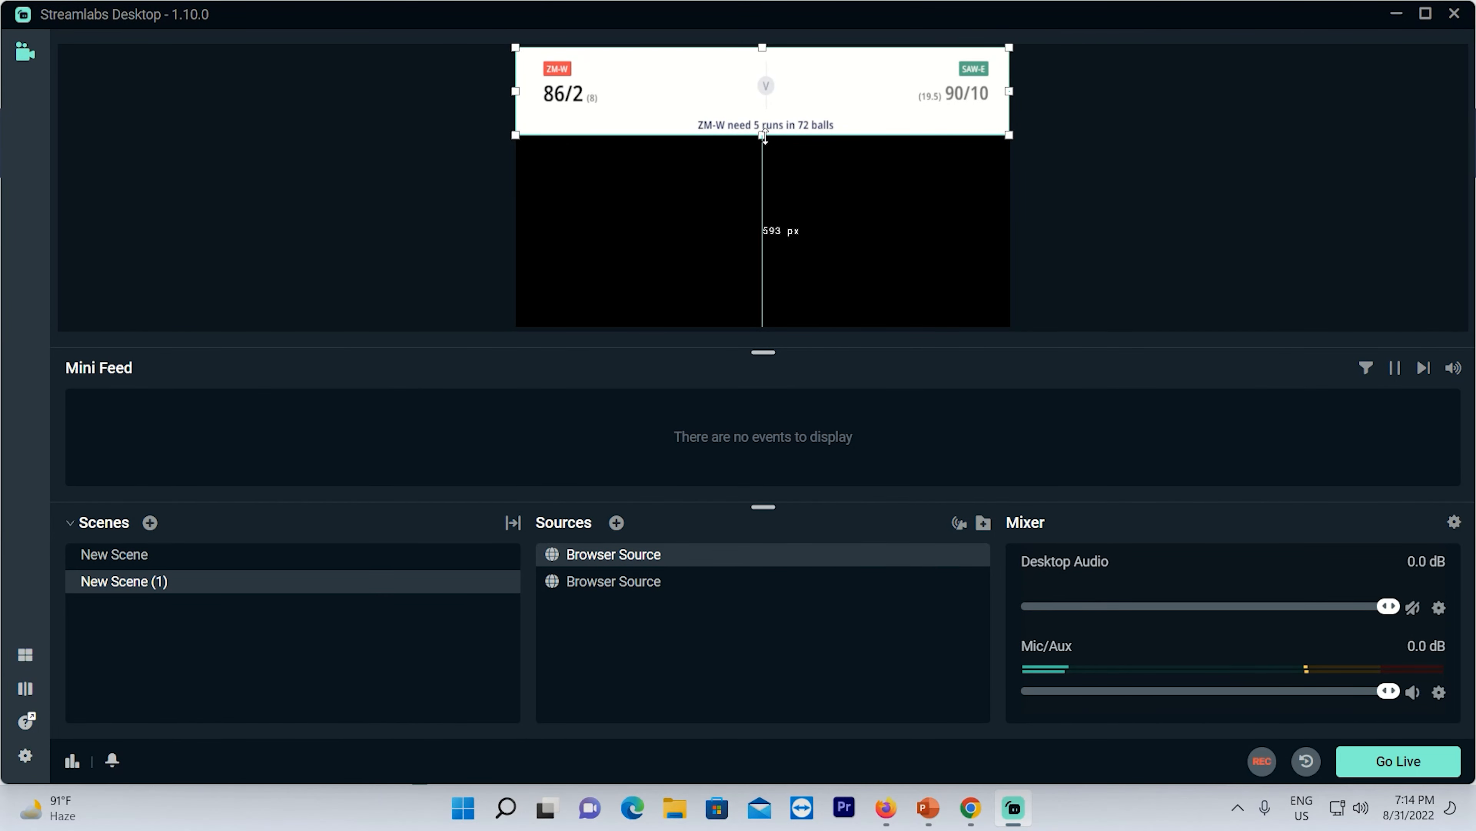
pyautogui.moveTo(764, 136); pyautogui.dragTo(763, 328)
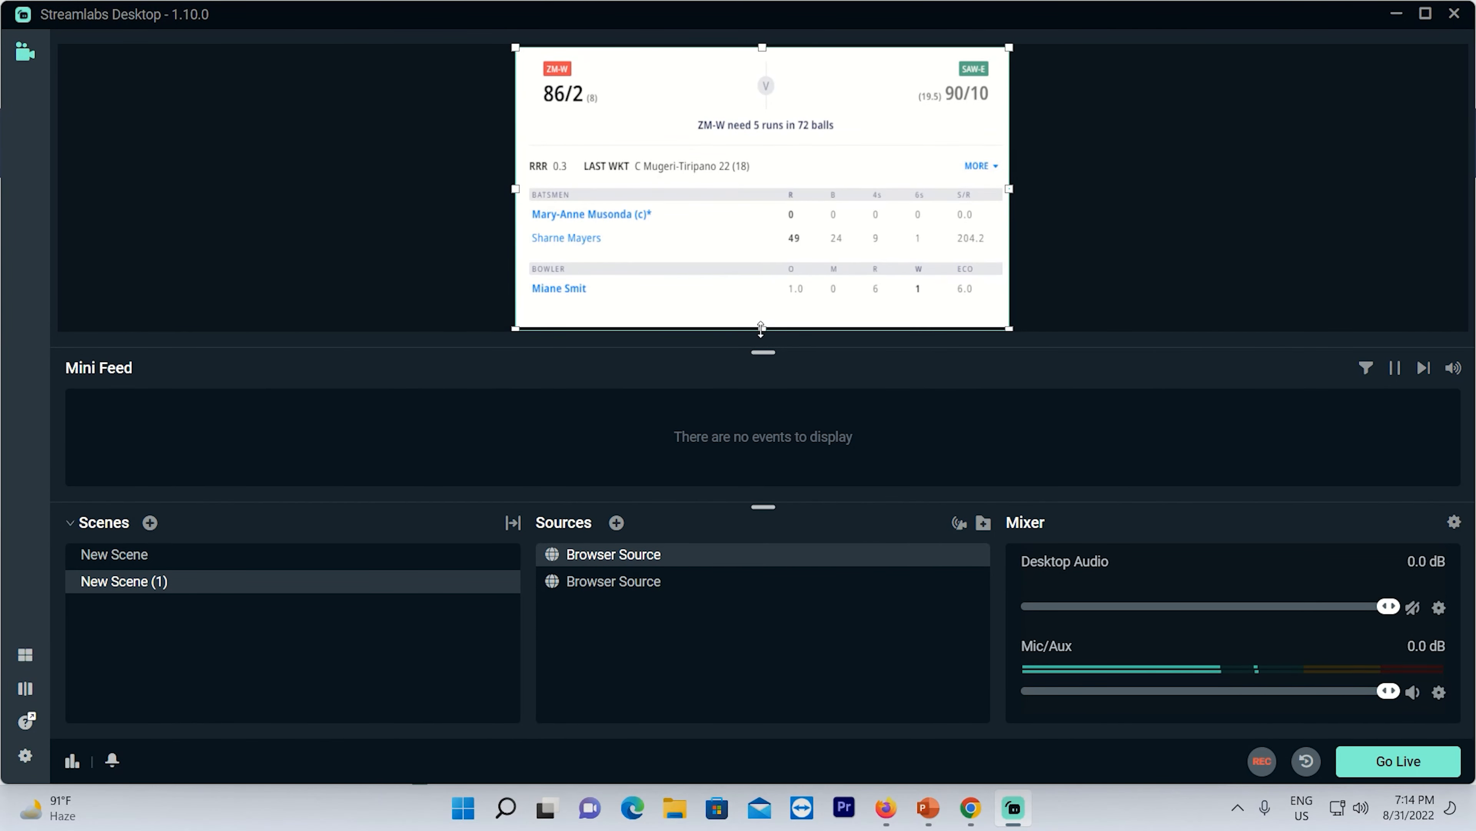
pyautogui.moveTo(765, 50); pyautogui.dragTo(763, 158)
pyautogui.moveTo(780, 274); pyautogui.dragTo(781, 268)
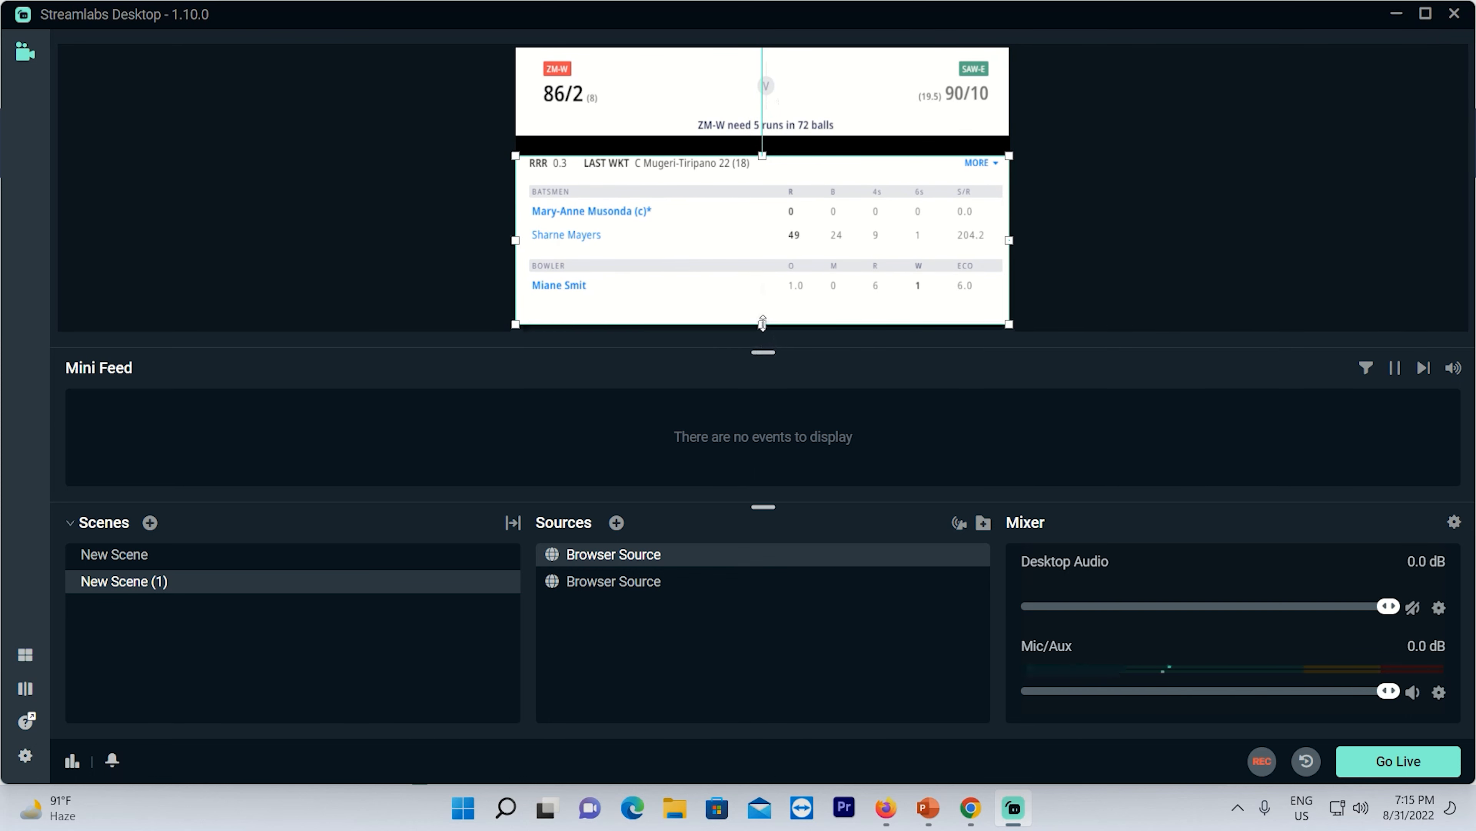
pyautogui.moveTo(761, 287); pyautogui.dragTo(760, 302)
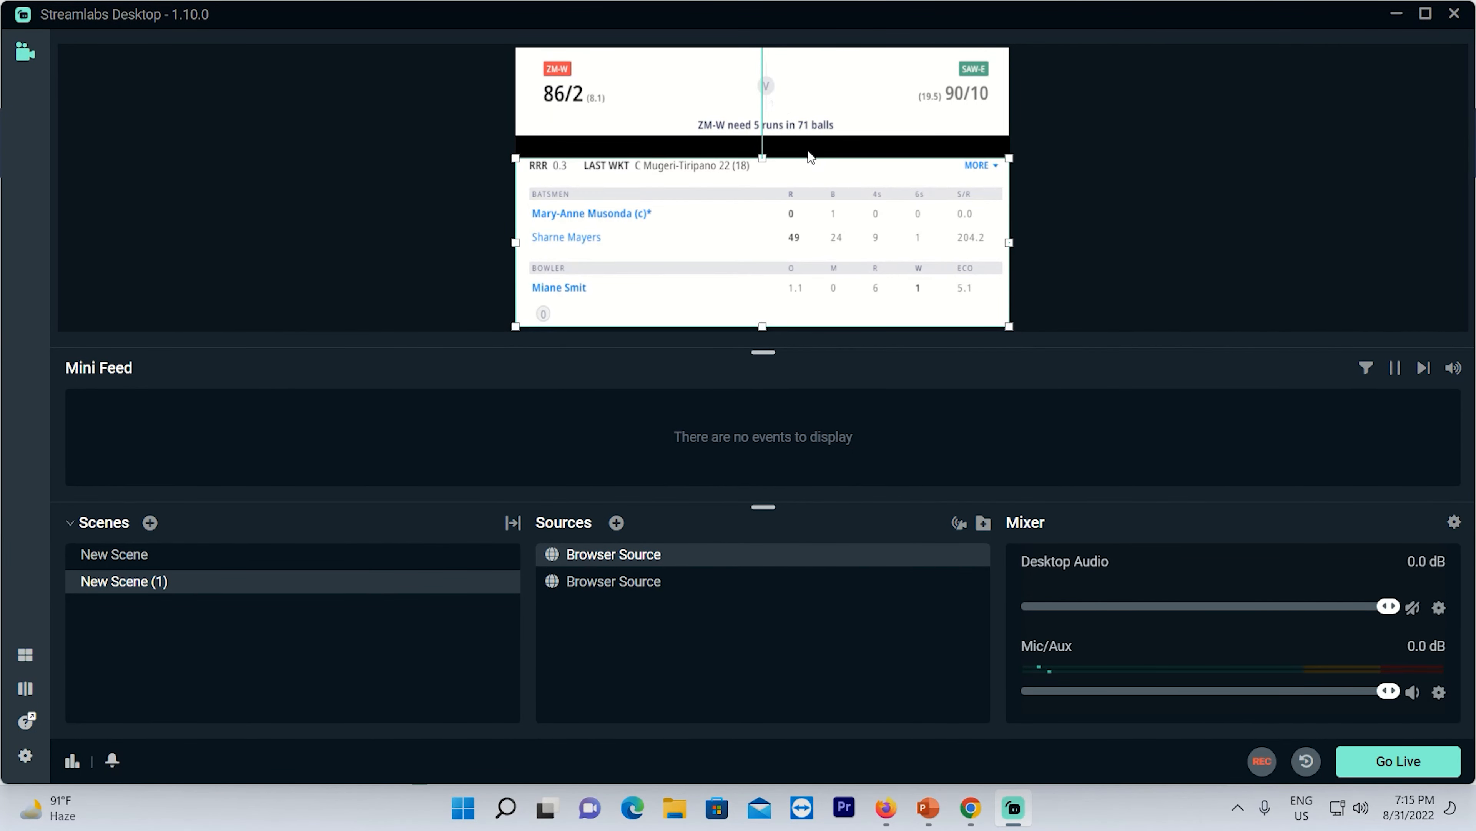
pyautogui.click(1249, 152)
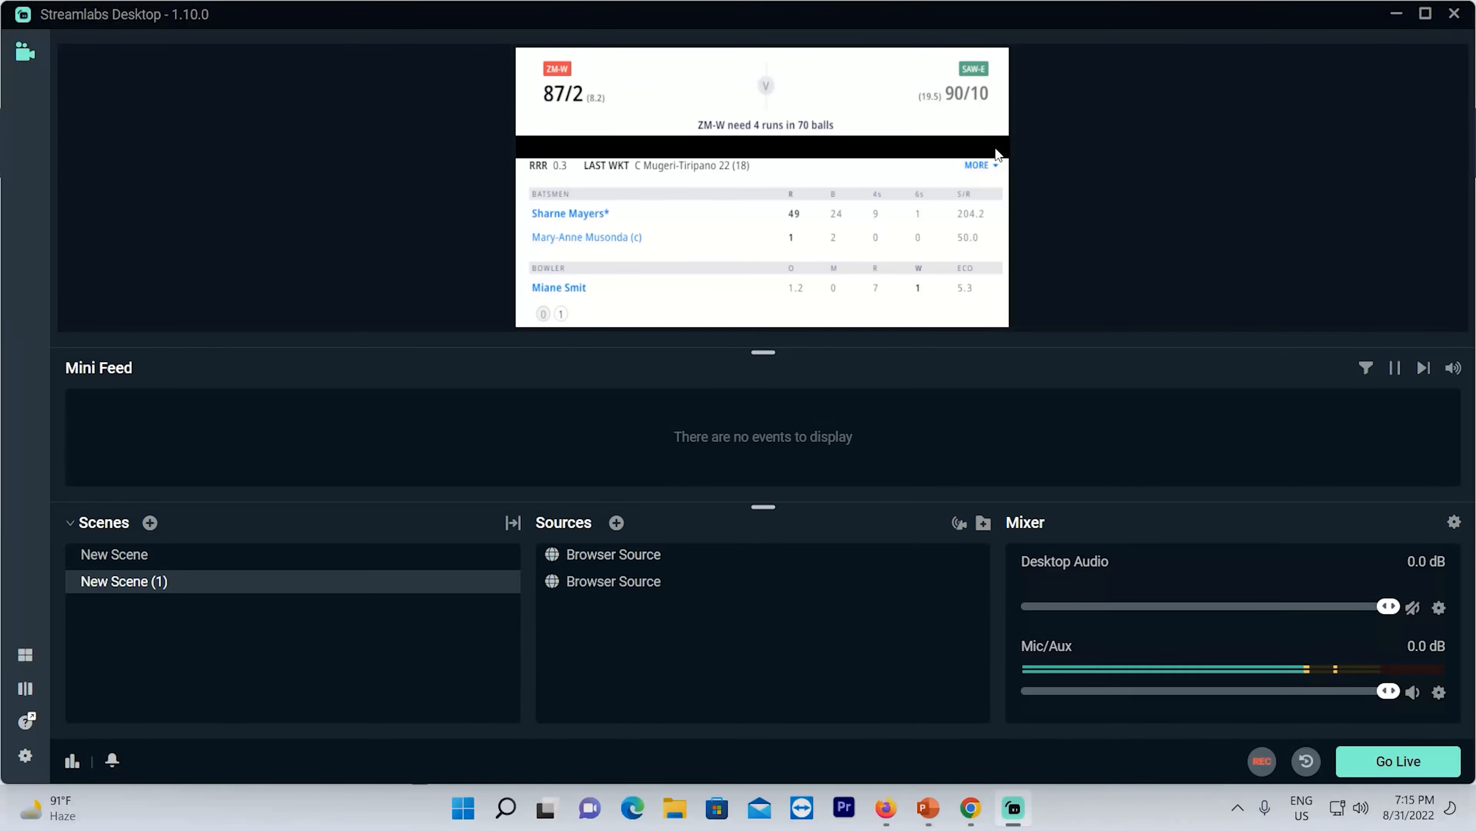
# Add a Color Block source to the scene under its default name
pyautogui.click(616, 522)
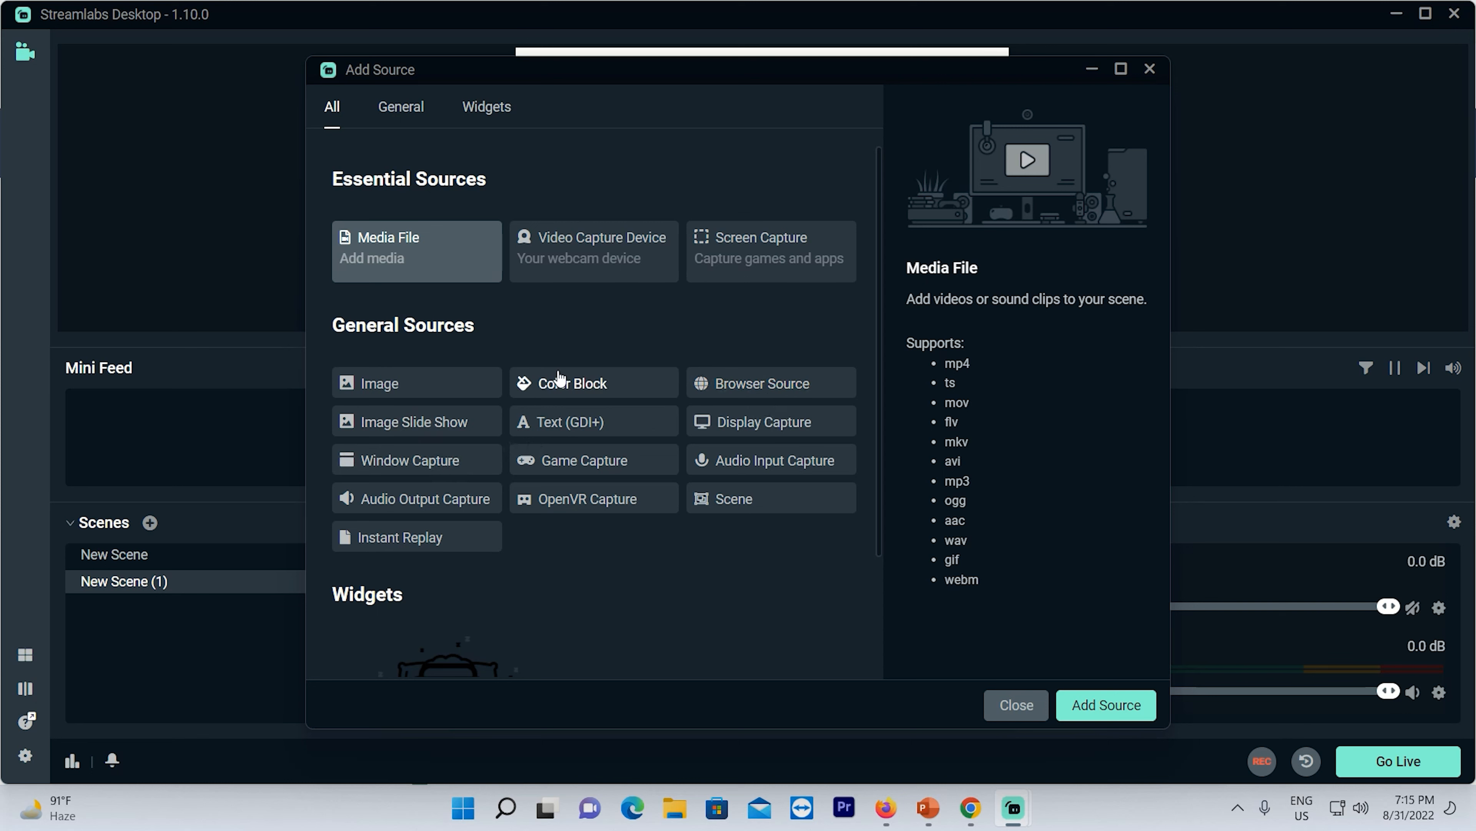
pyautogui.click(568, 389)
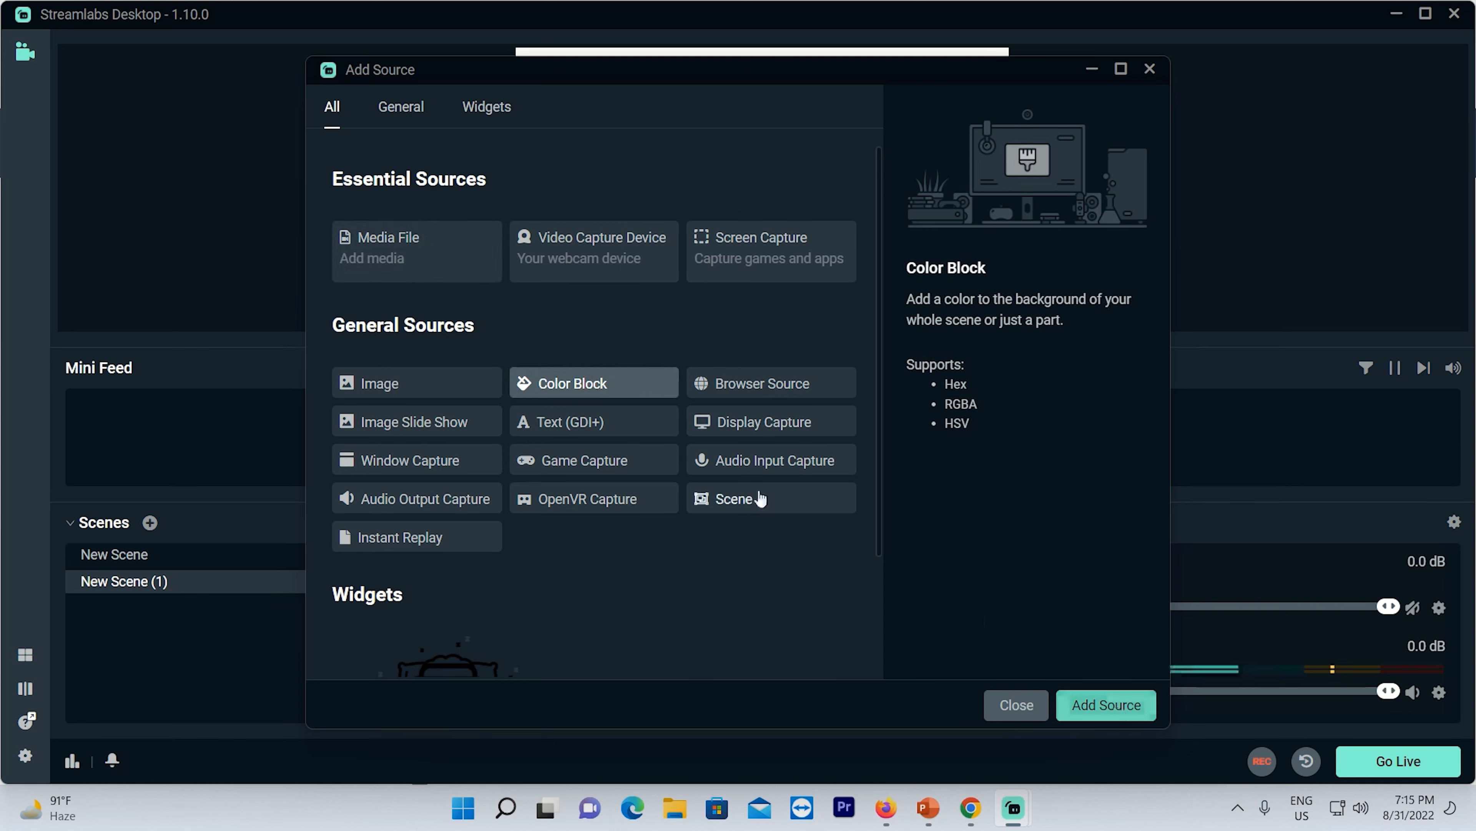
pyautogui.click(1113, 709)
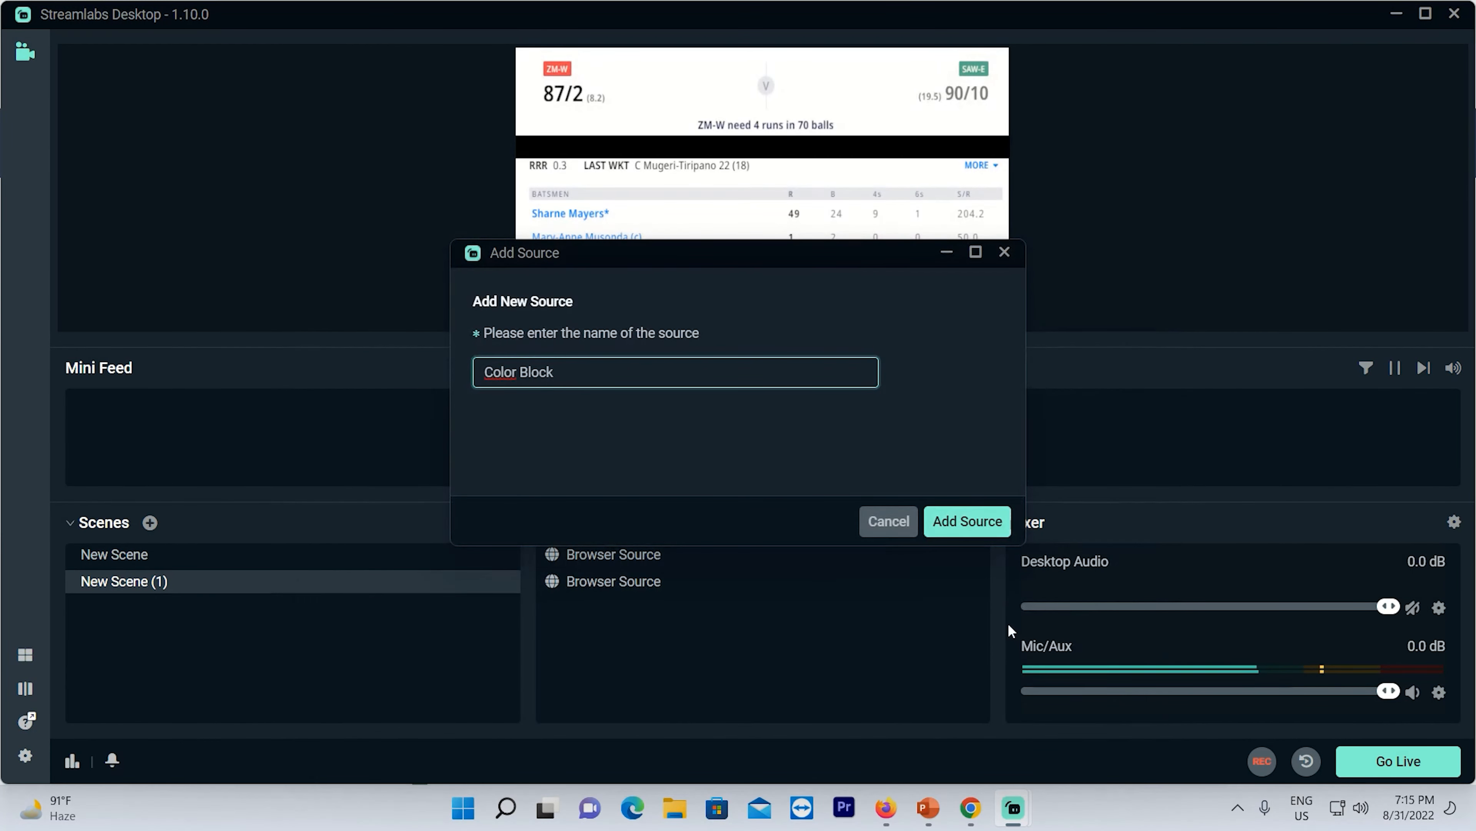
pyautogui.click(968, 519)
# Change the Color Block's color to a golden yellow and close its settings
pyautogui.click(723, 268)
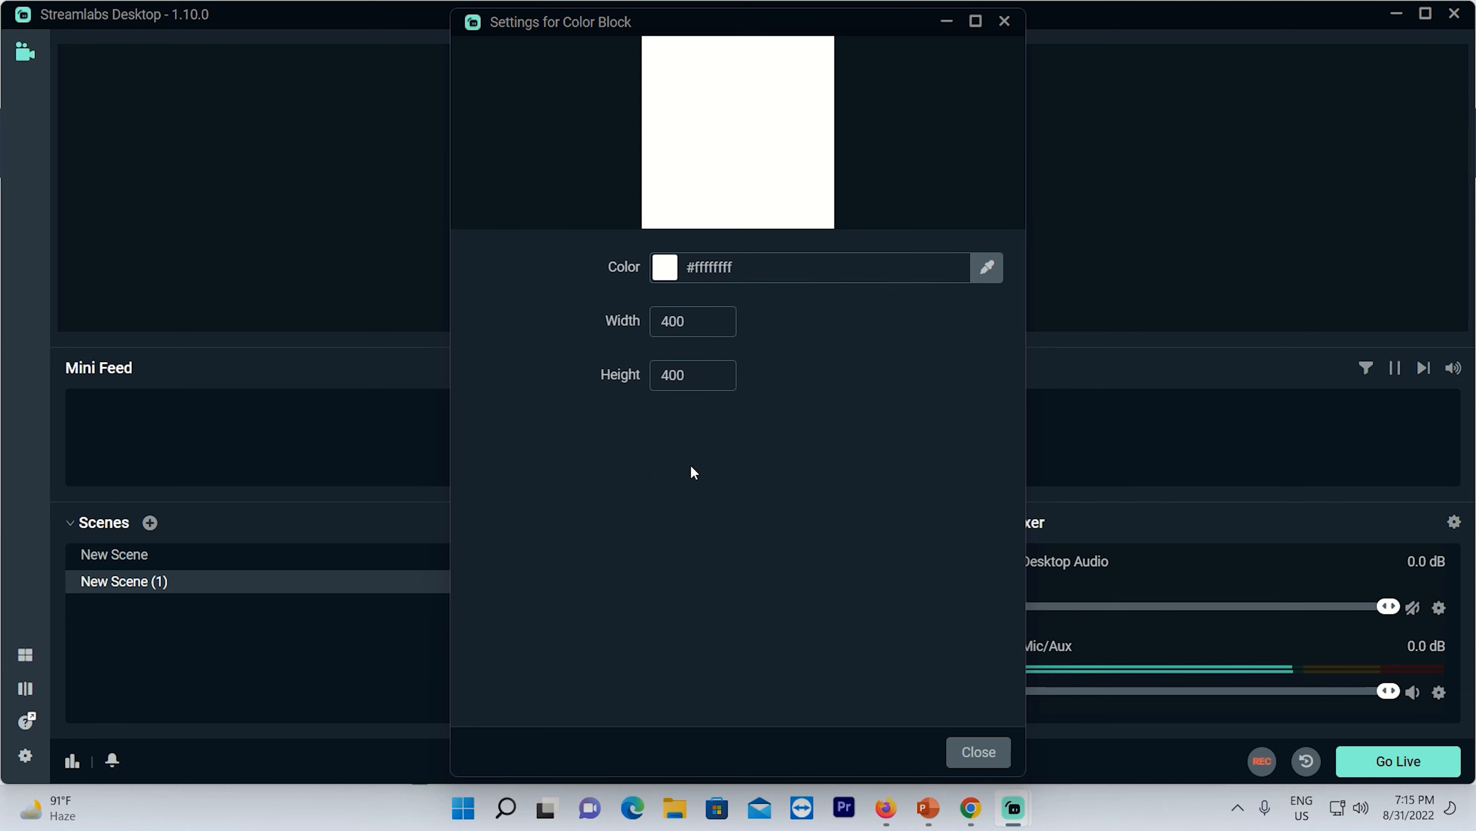
pyautogui.click(699, 273)
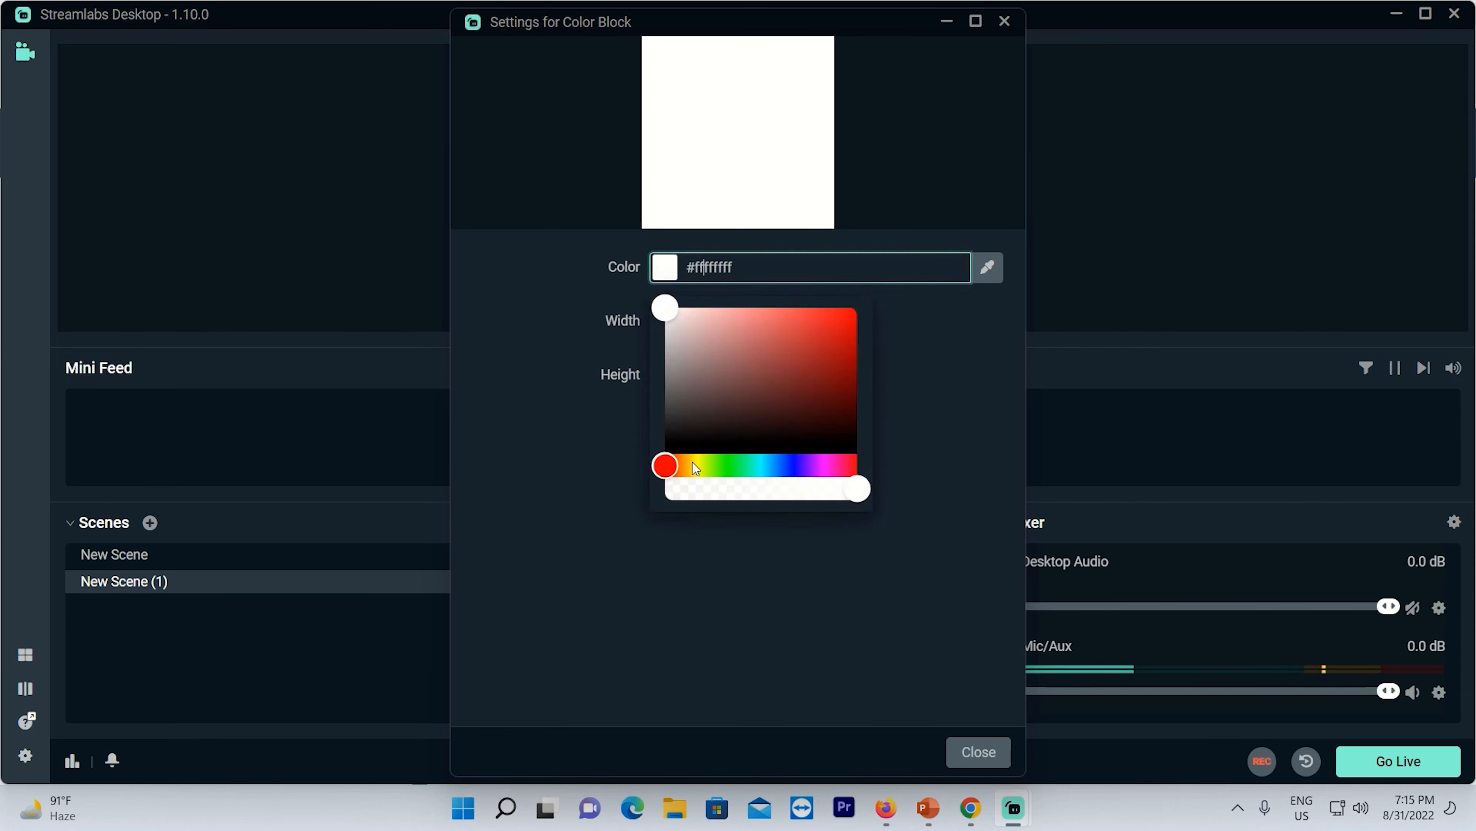
pyautogui.click(690, 466)
pyautogui.click(806, 340)
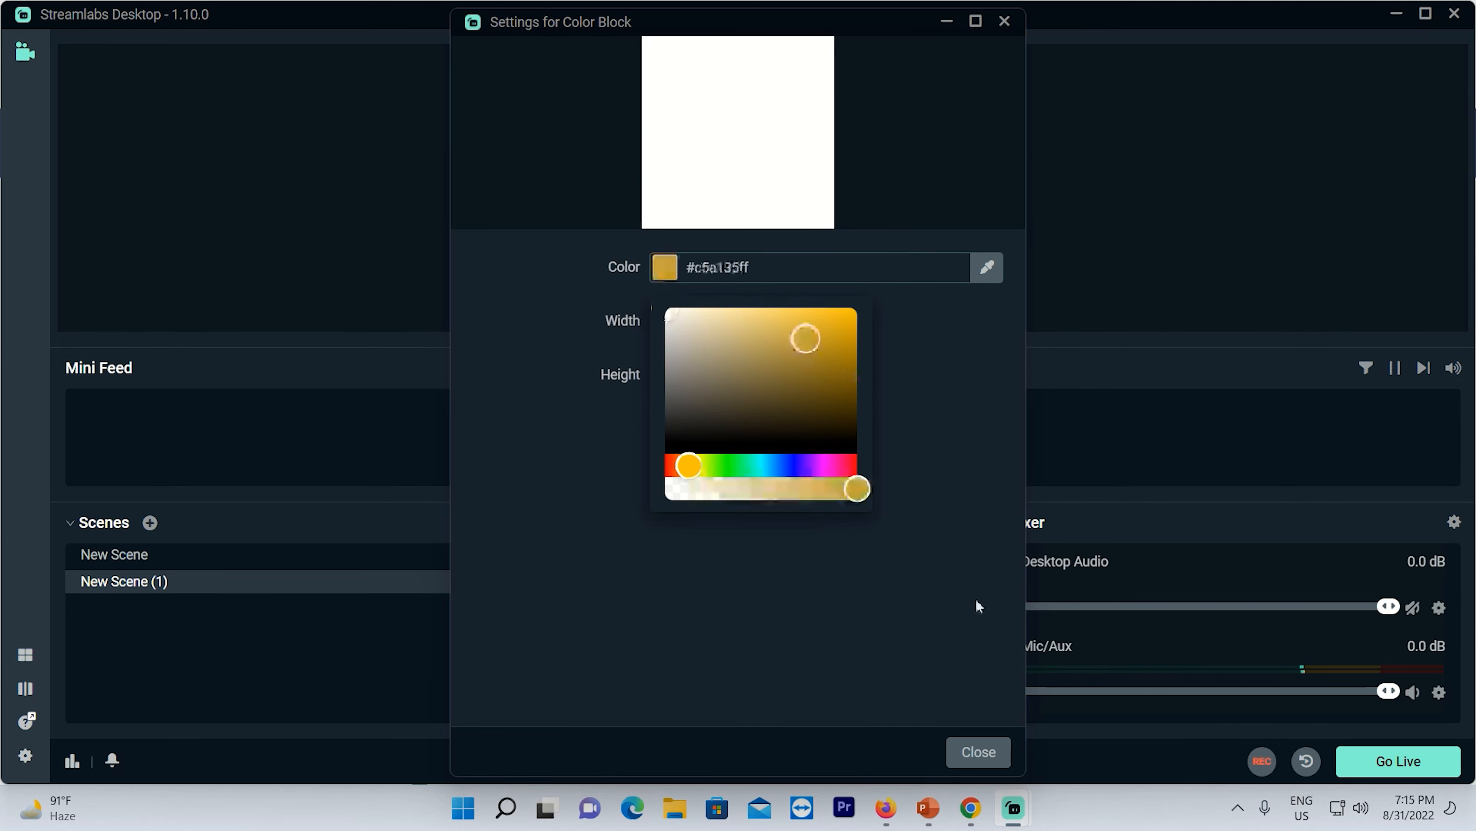
pyautogui.click(978, 751)
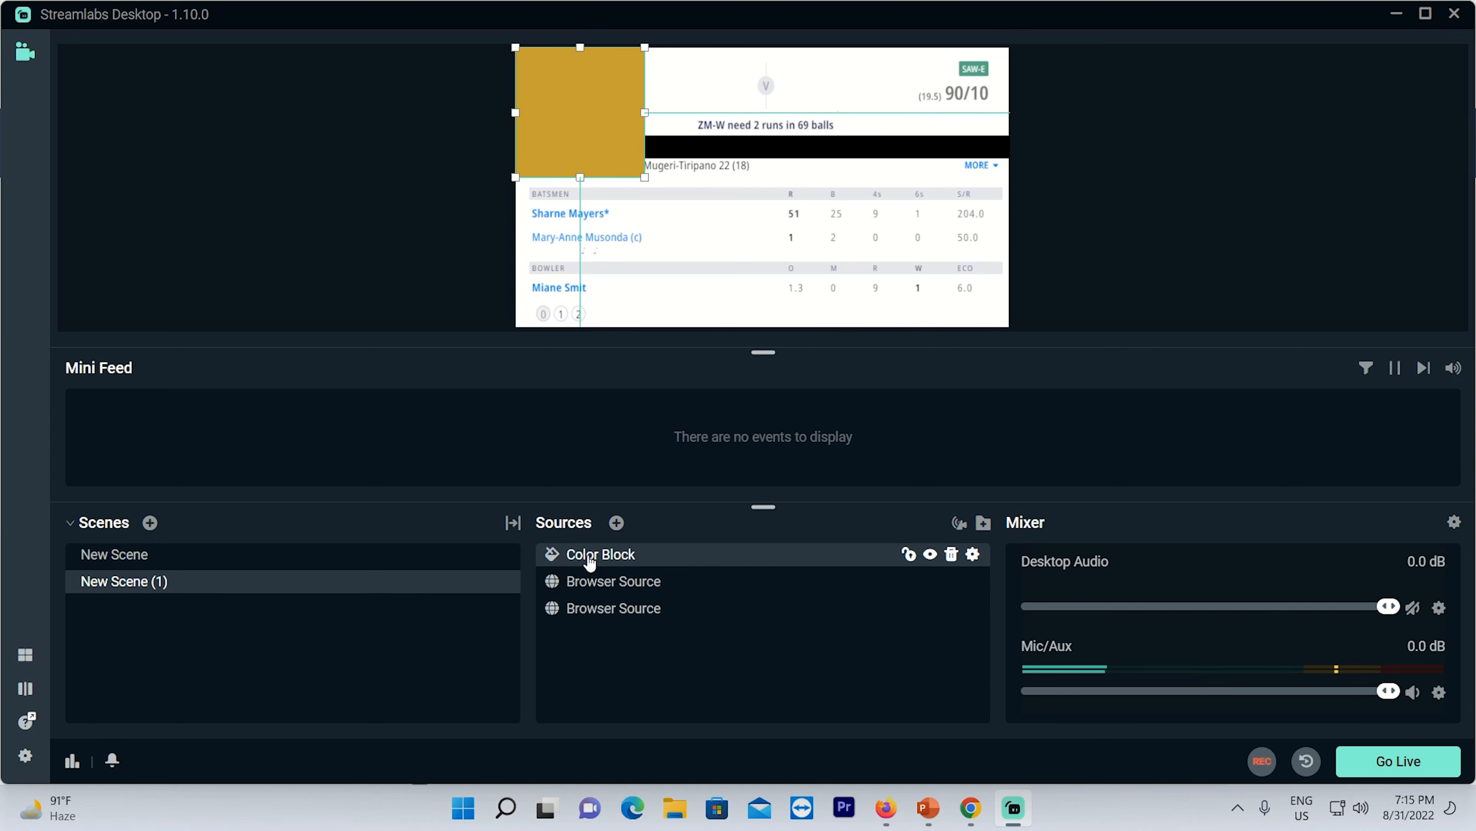
# Place the Color Block beneath both Browser Sources and enlarge it to cover the whole canvas, filling the gap between them
pyautogui.click(749, 108)
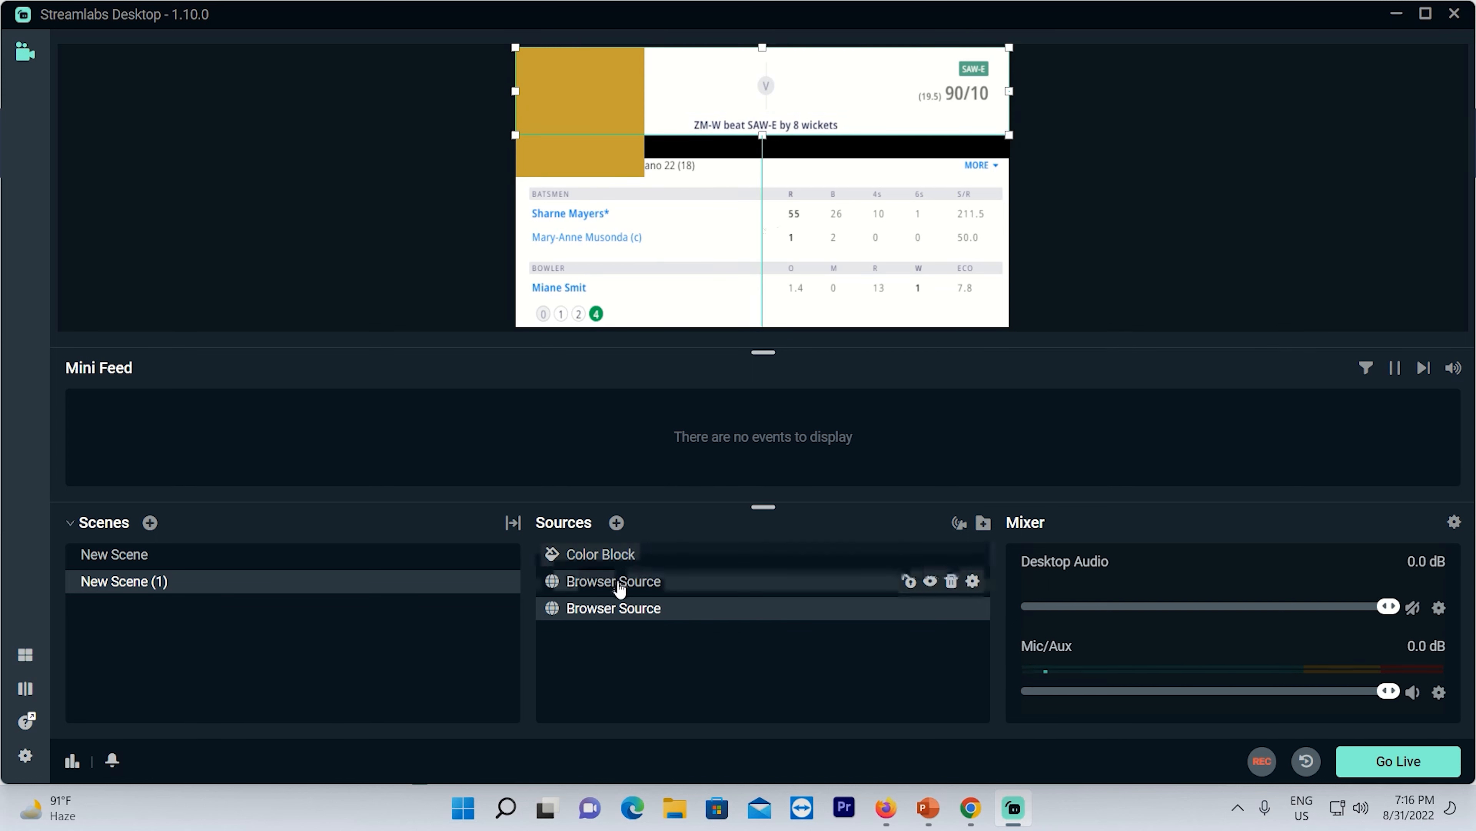
pyautogui.moveTo(620, 582); pyautogui.dragTo(651, 608)
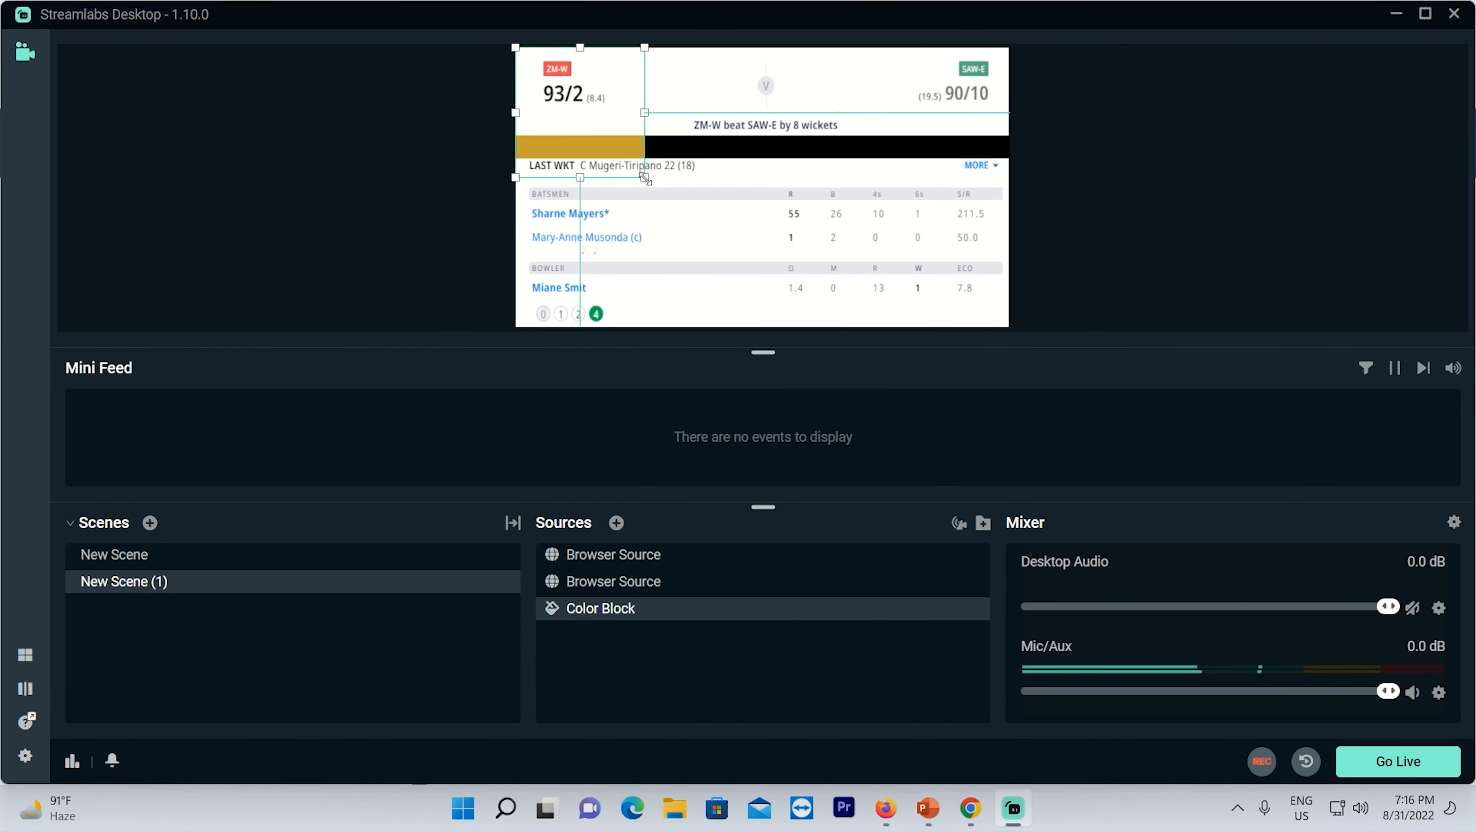
pyautogui.moveTo(645, 178); pyautogui.dragTo(1058, 317)
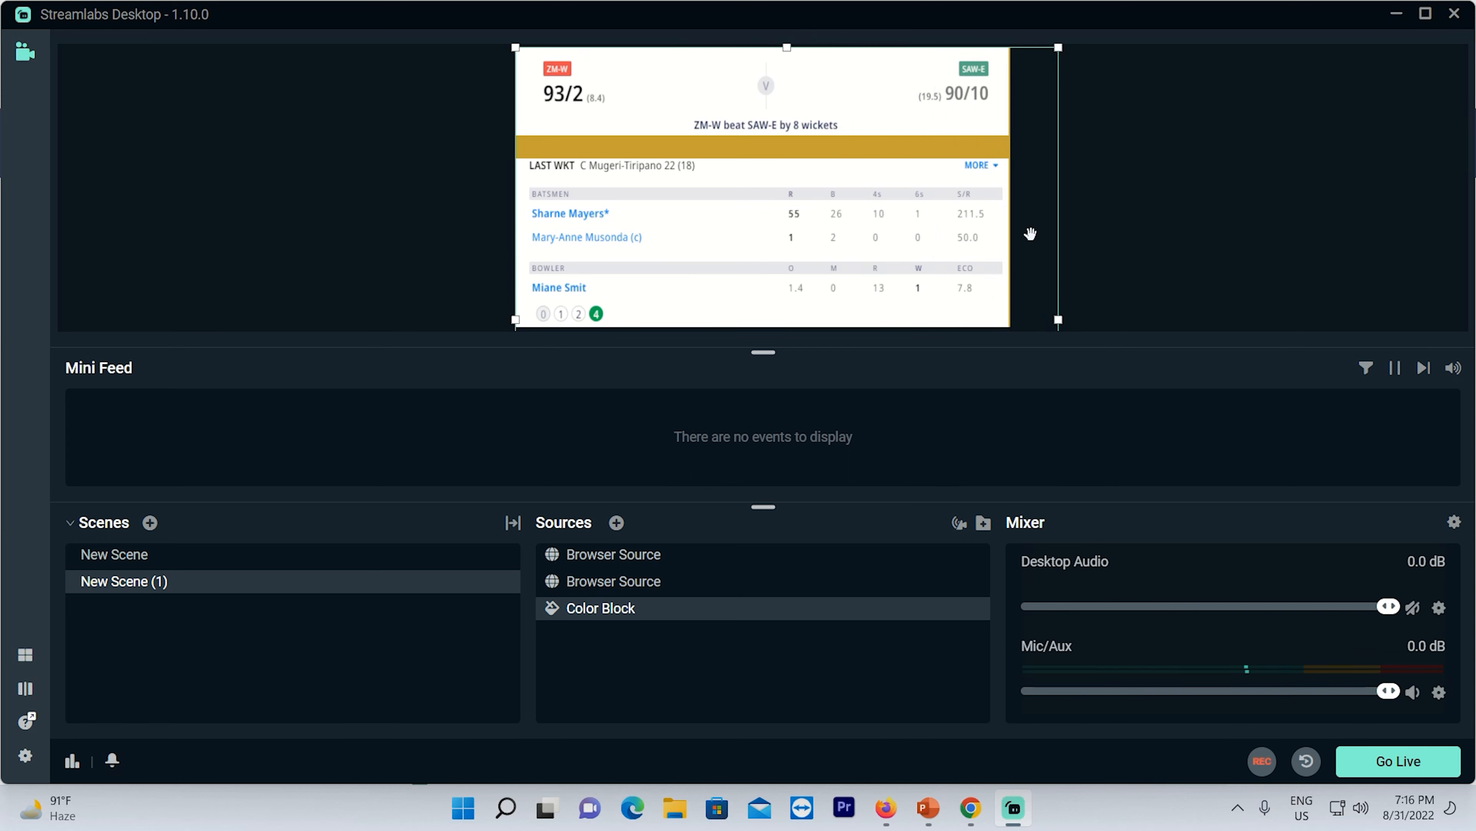
pyautogui.moveTo(1030, 234); pyautogui.dragTo(1009, 201)
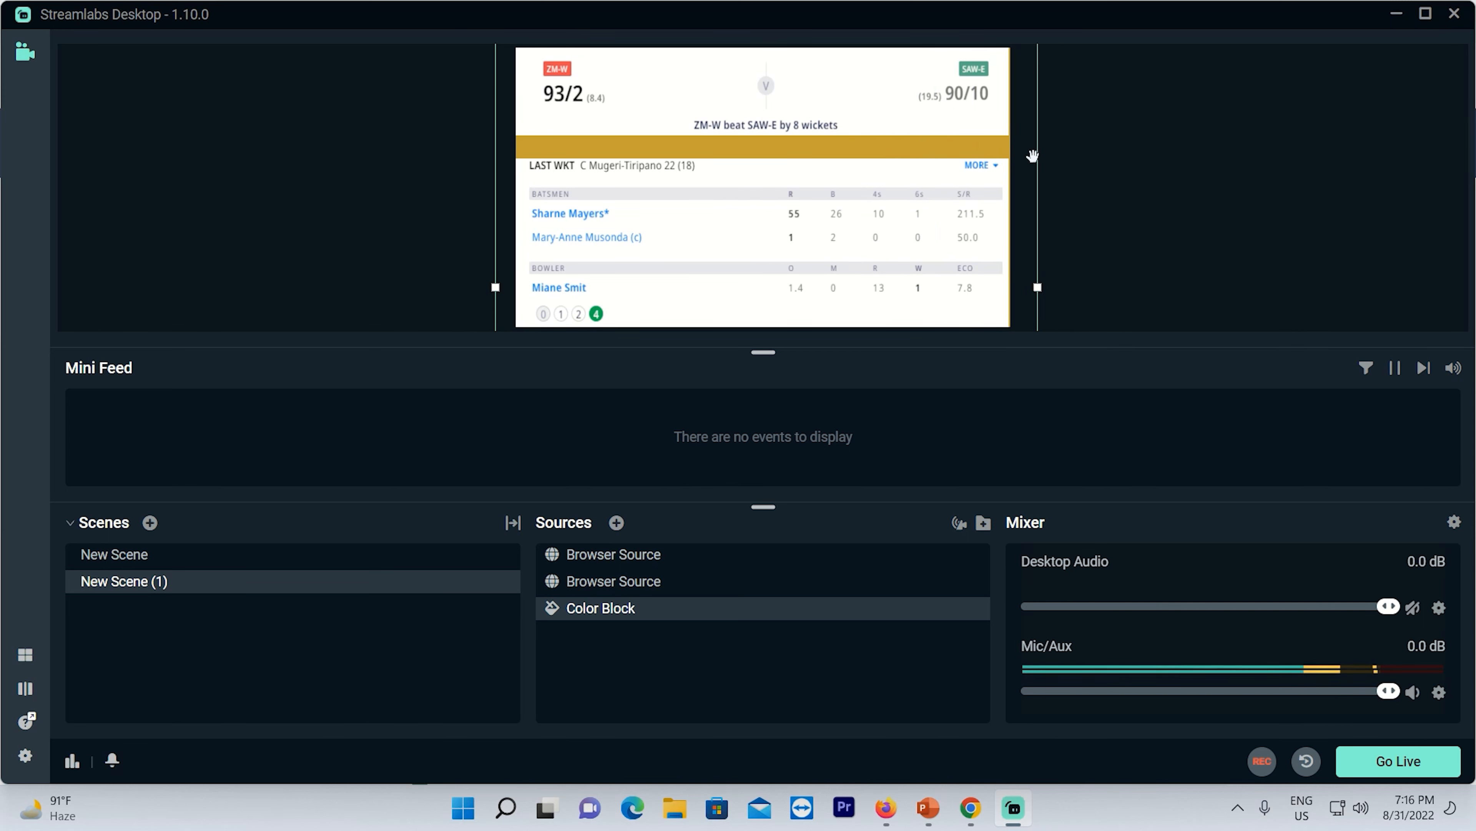
pyautogui.click(1088, 196)
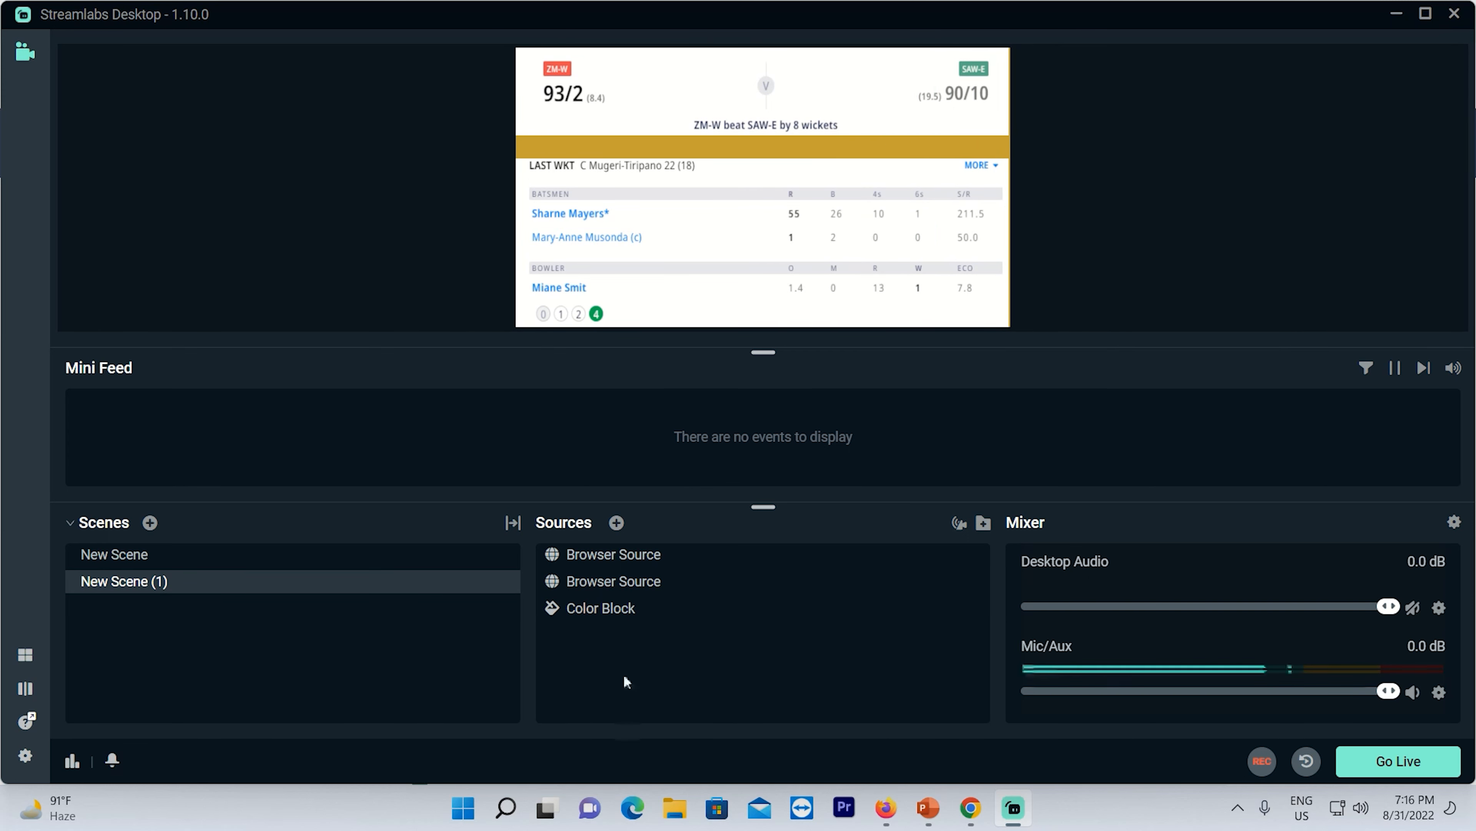
# Add a Text (GDI+) source to the scene under its default name
pyautogui.click(617, 522)
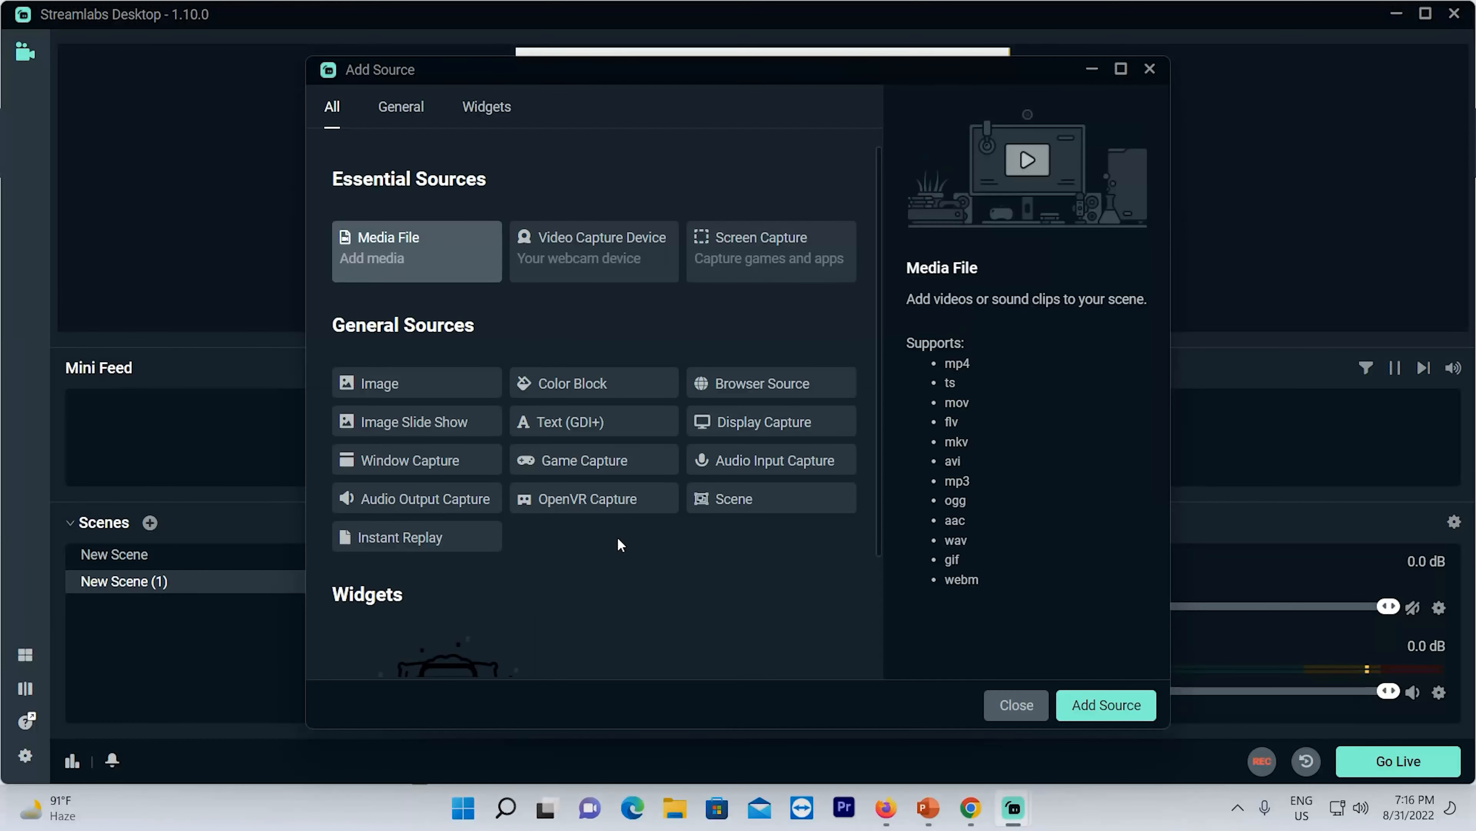
pyautogui.click(591, 434)
pyautogui.click(1081, 707)
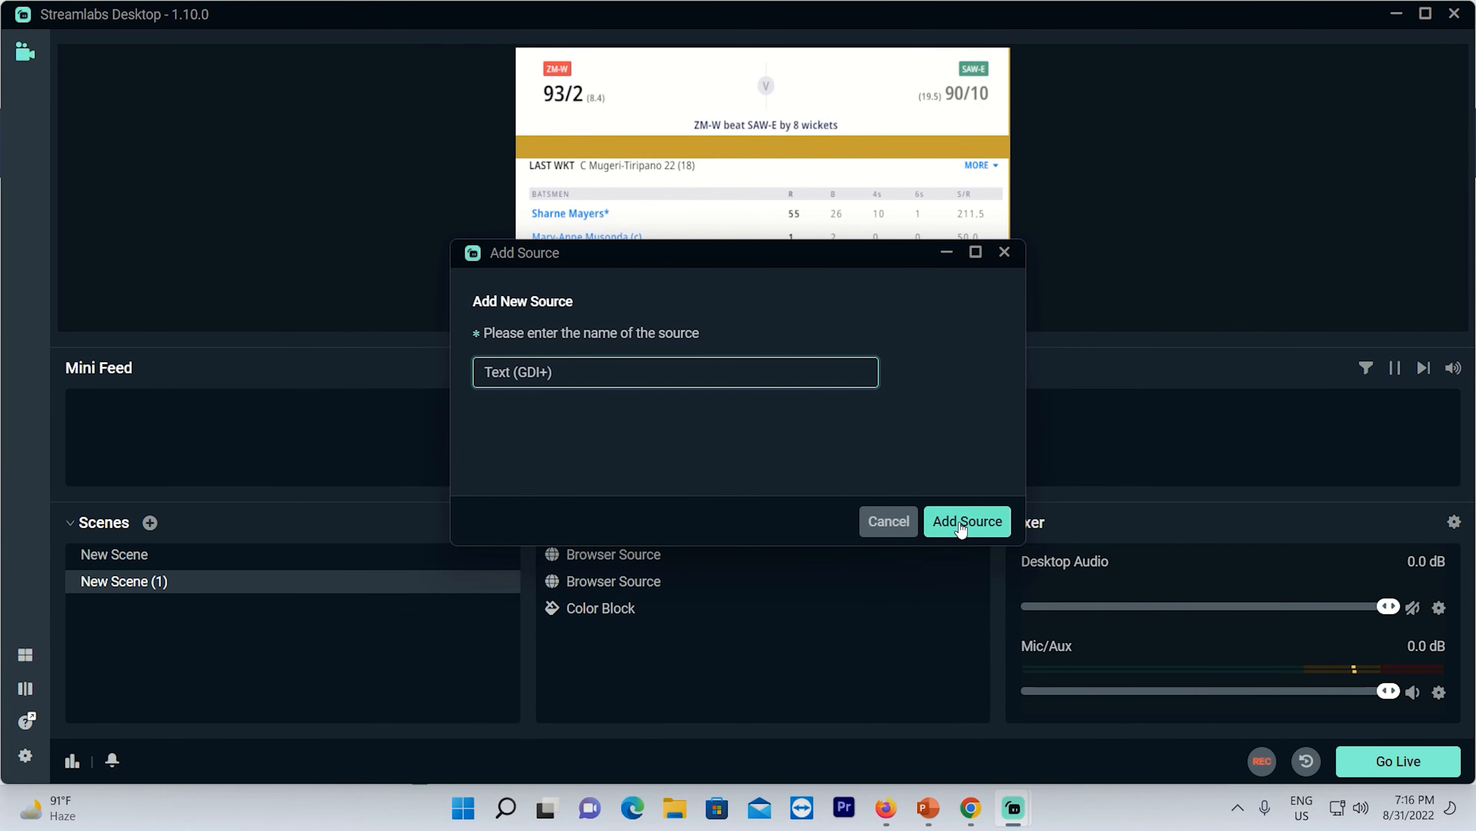
pyautogui.click(961, 521)
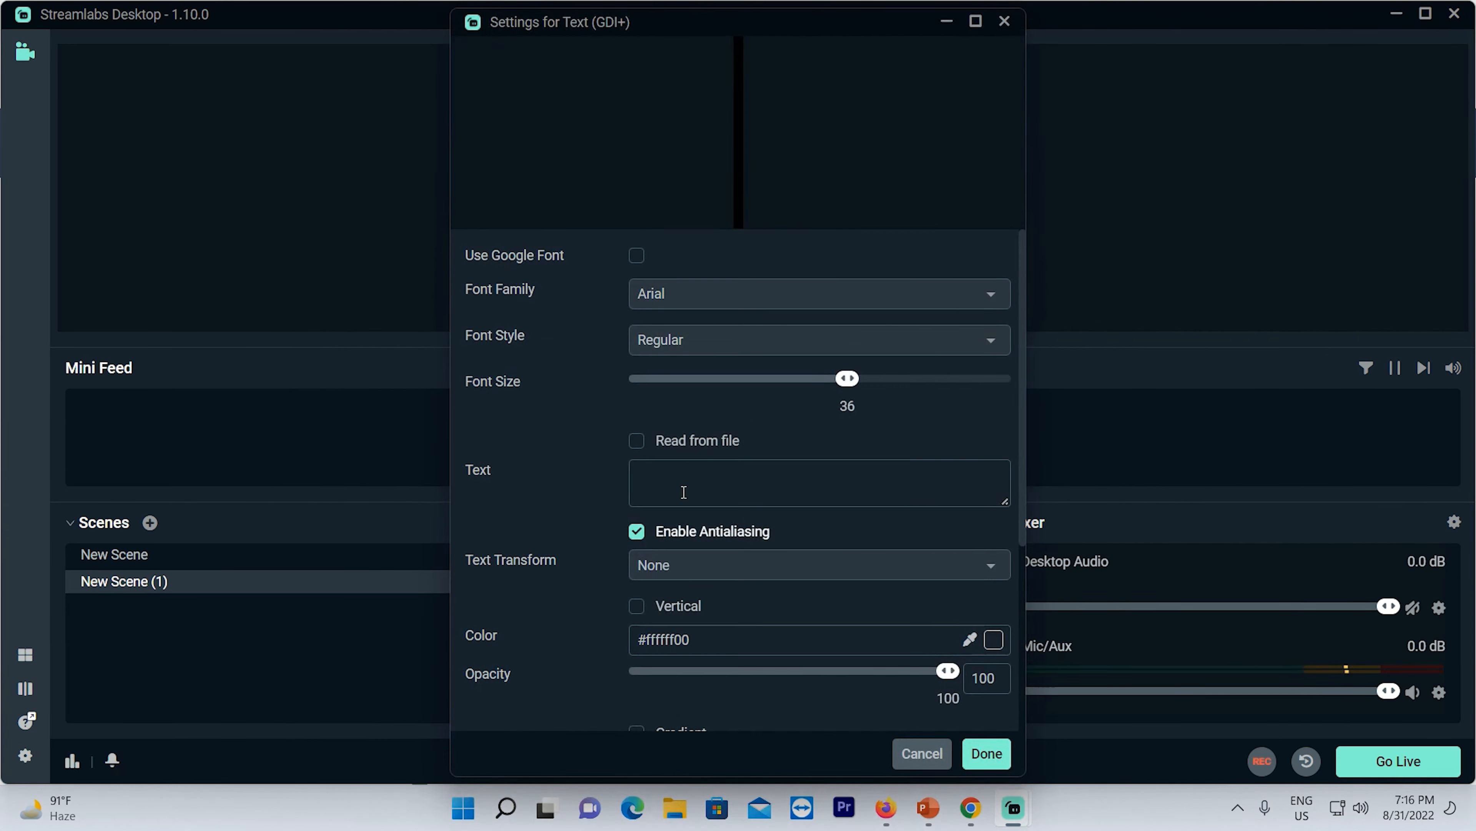
# Enter "Subscribe My Channel" as the text source's content
pyautogui.click(678, 489)
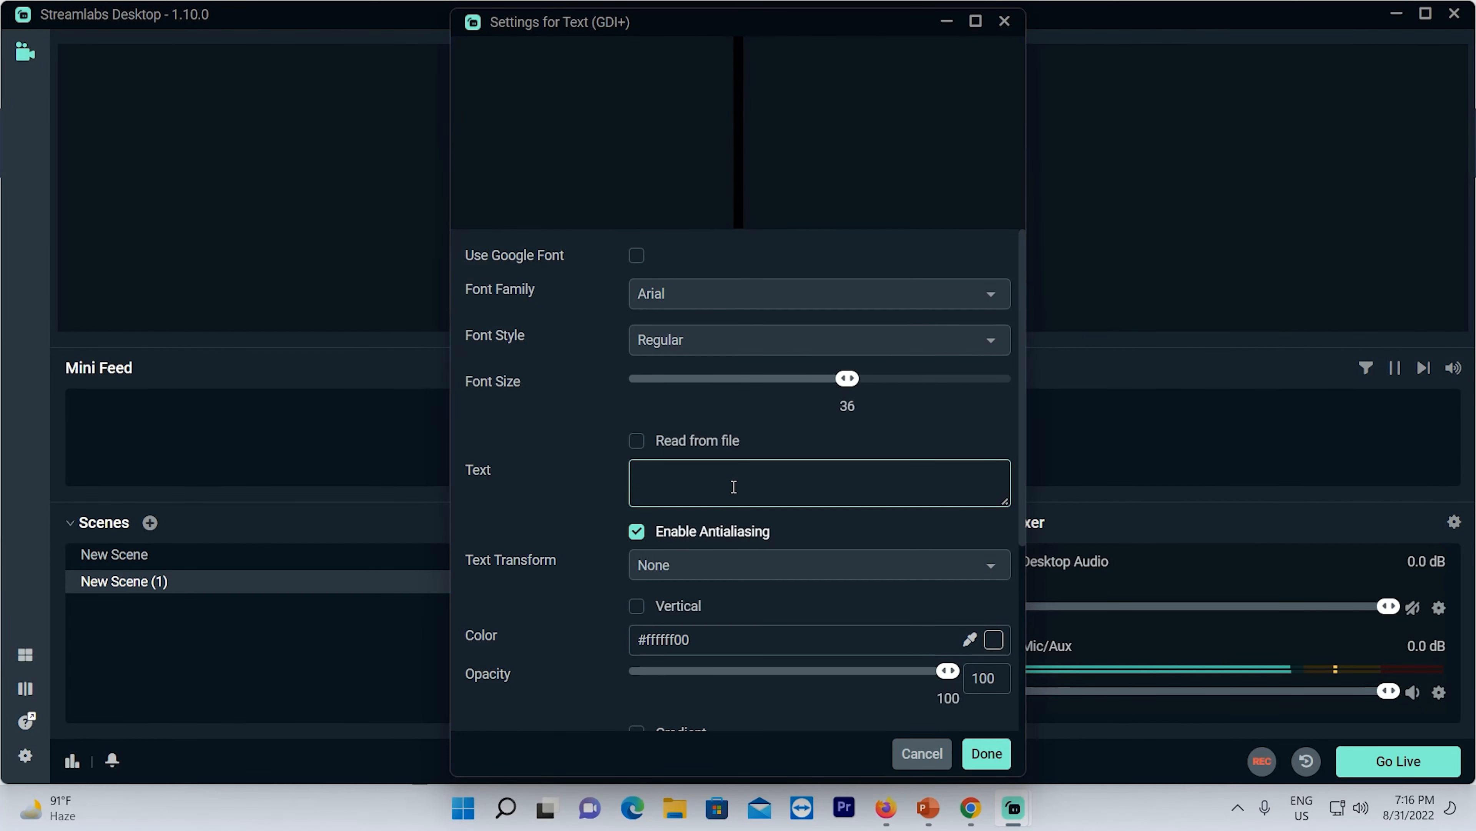
pyautogui.write('Subscribe')
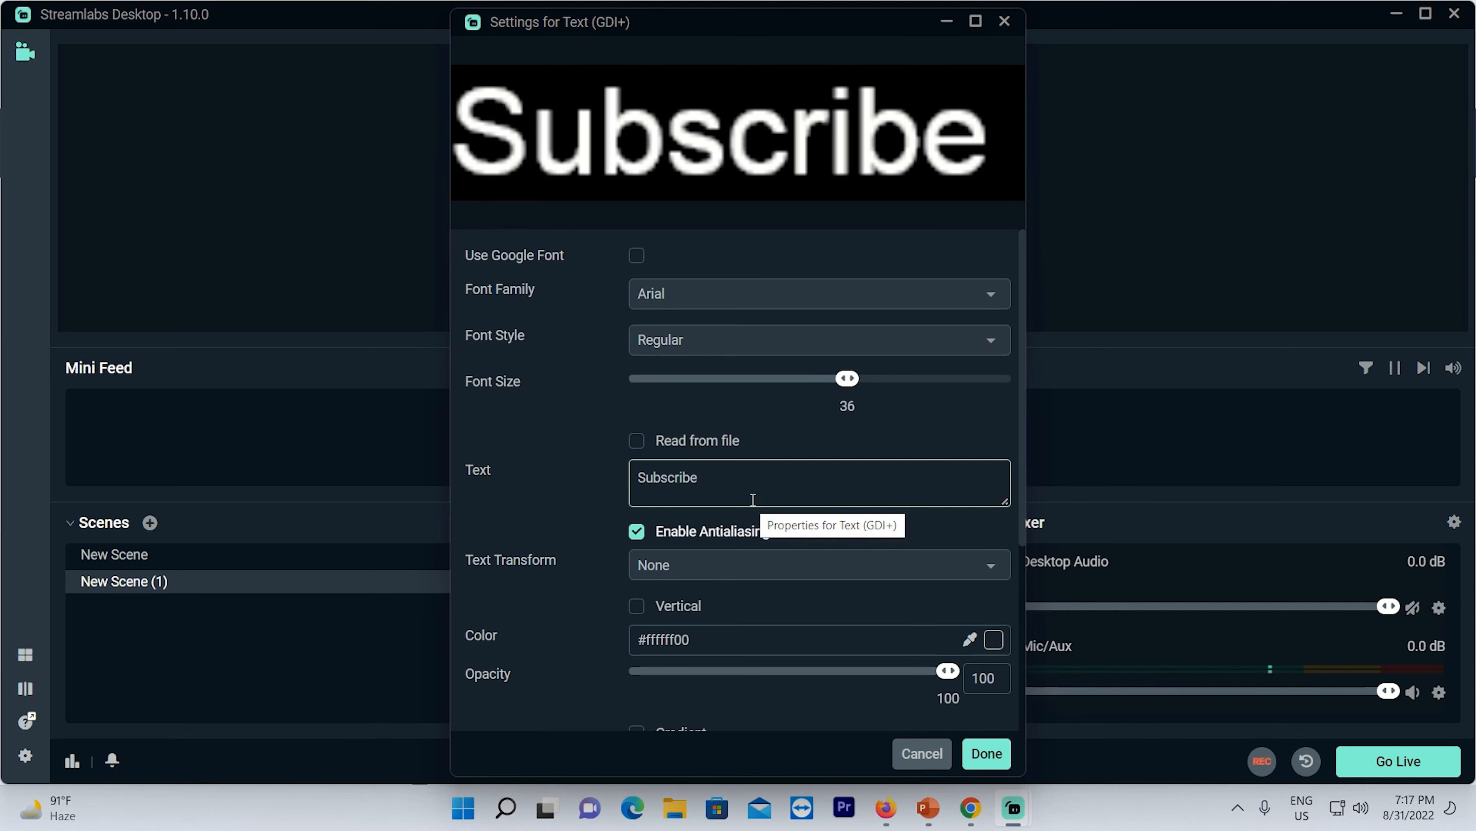
pyautogui.write('my')
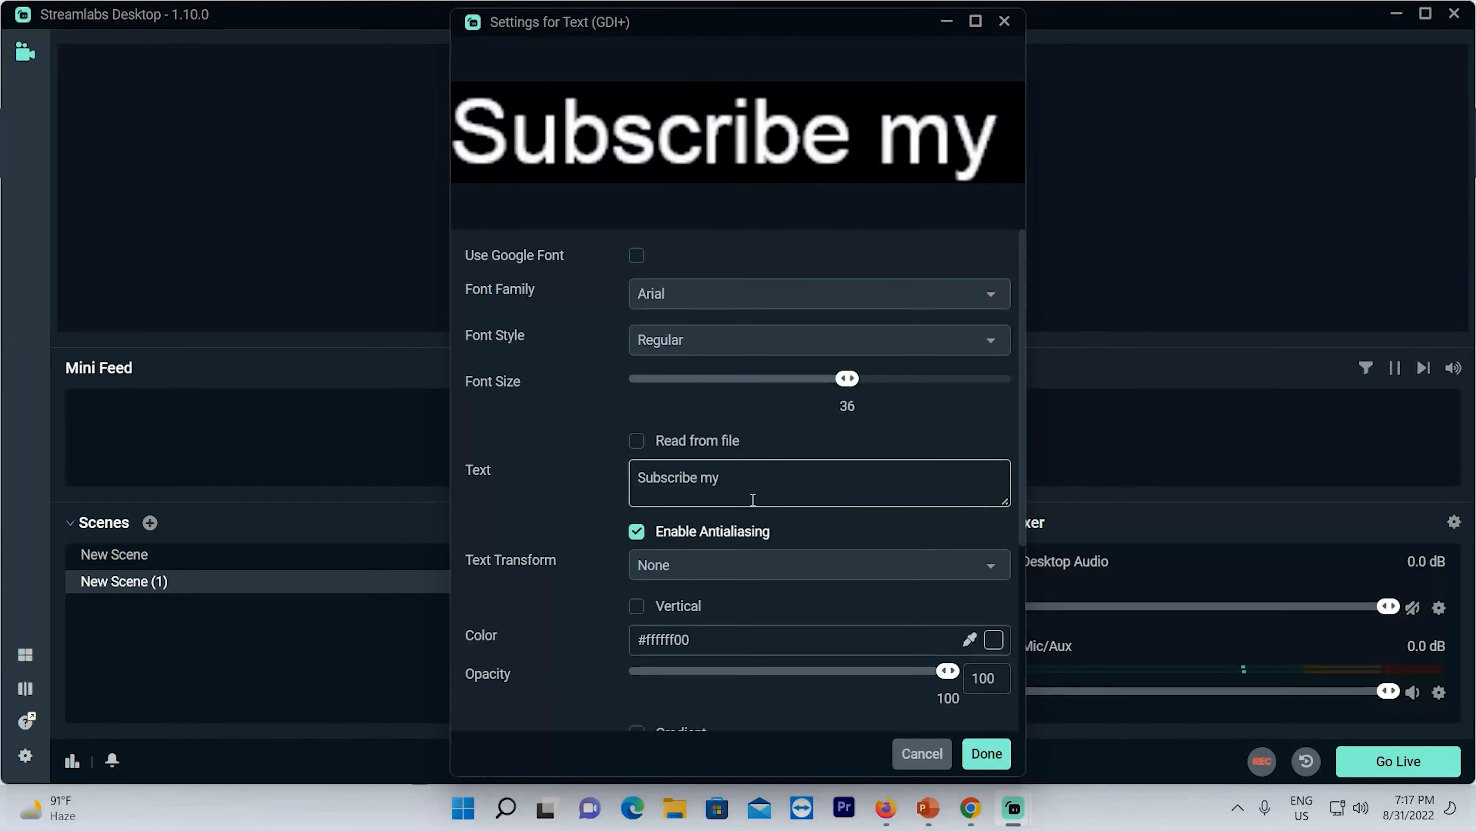
pyautogui.press('BackSpace')
pyautogui.press('BackSpace')
pyautogui.press('BackSpace')
pyautogui.write('MY')
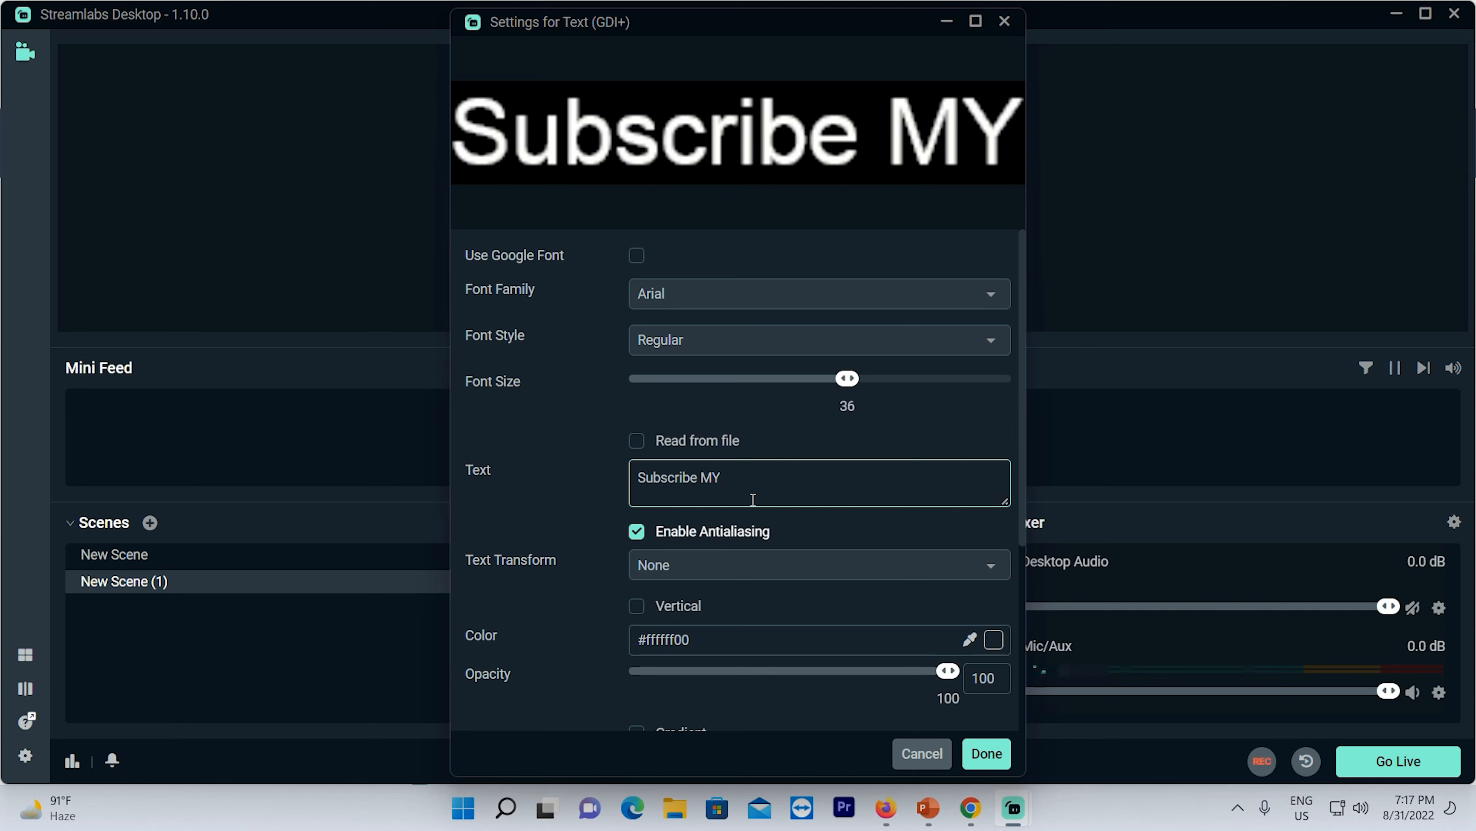
pyautogui.press('BackSpace')
pyautogui.write('y')
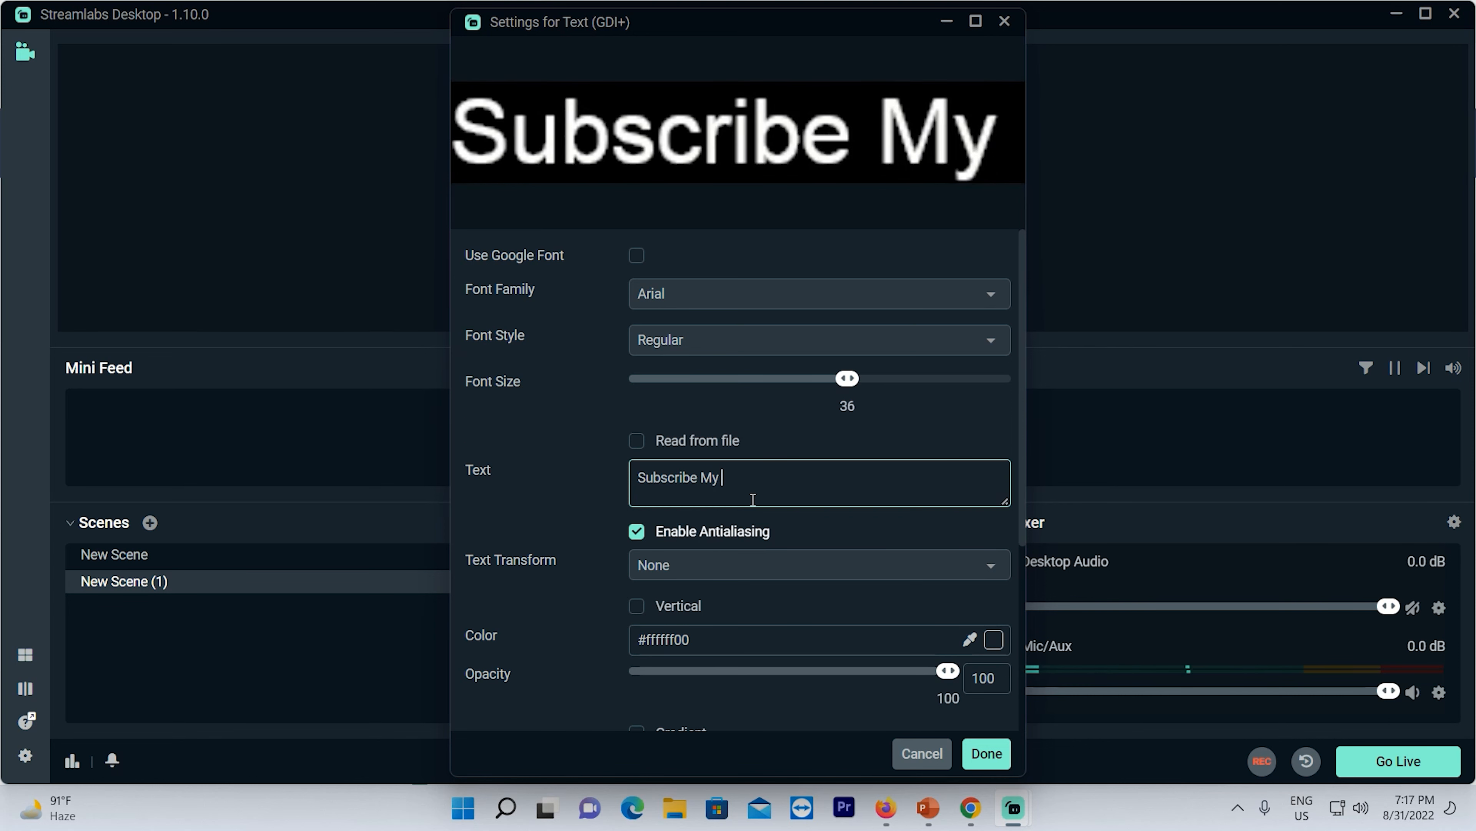
pyautogui.write(' C')
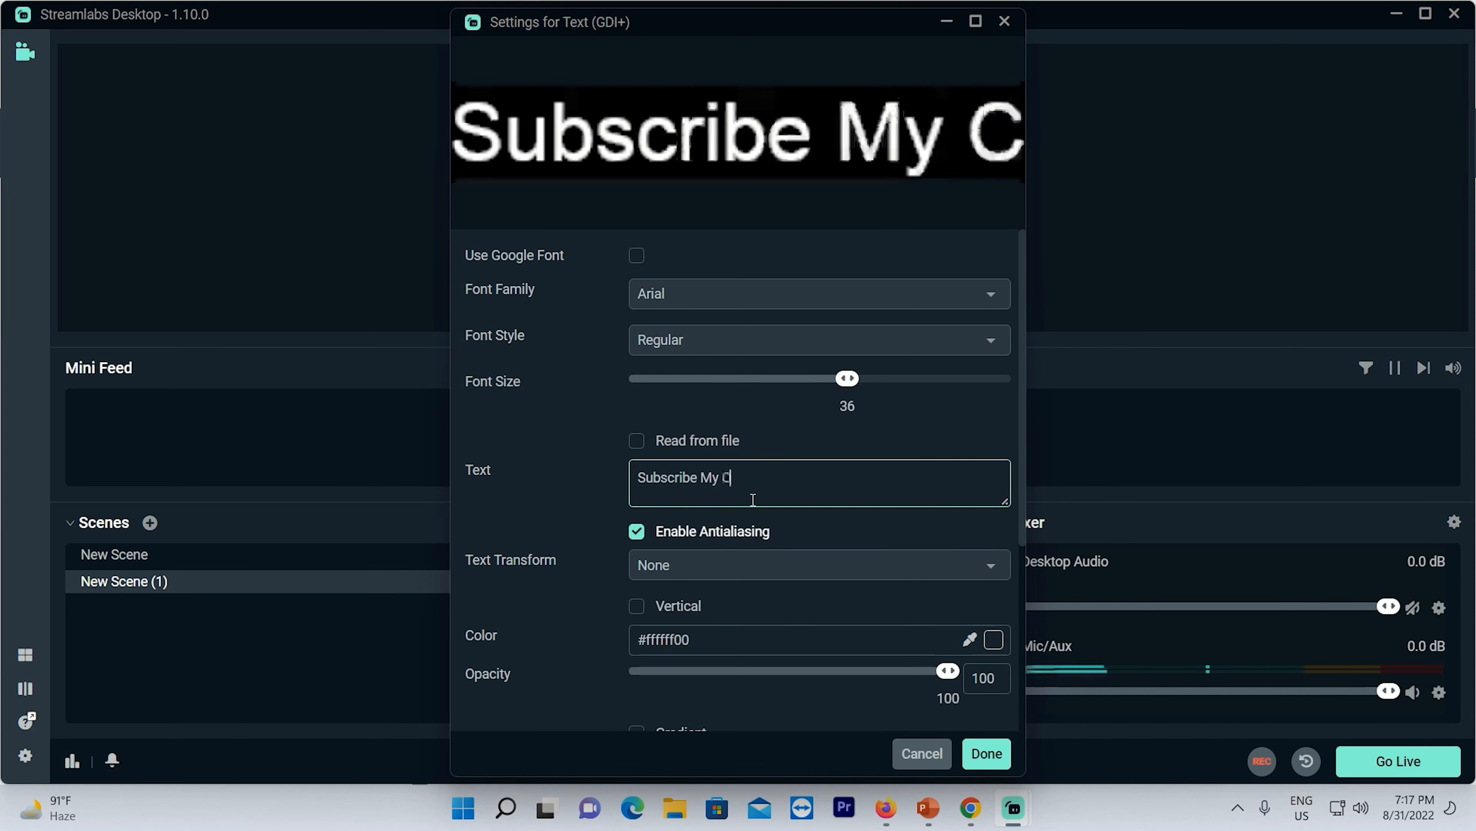
pyautogui.write('hannel')
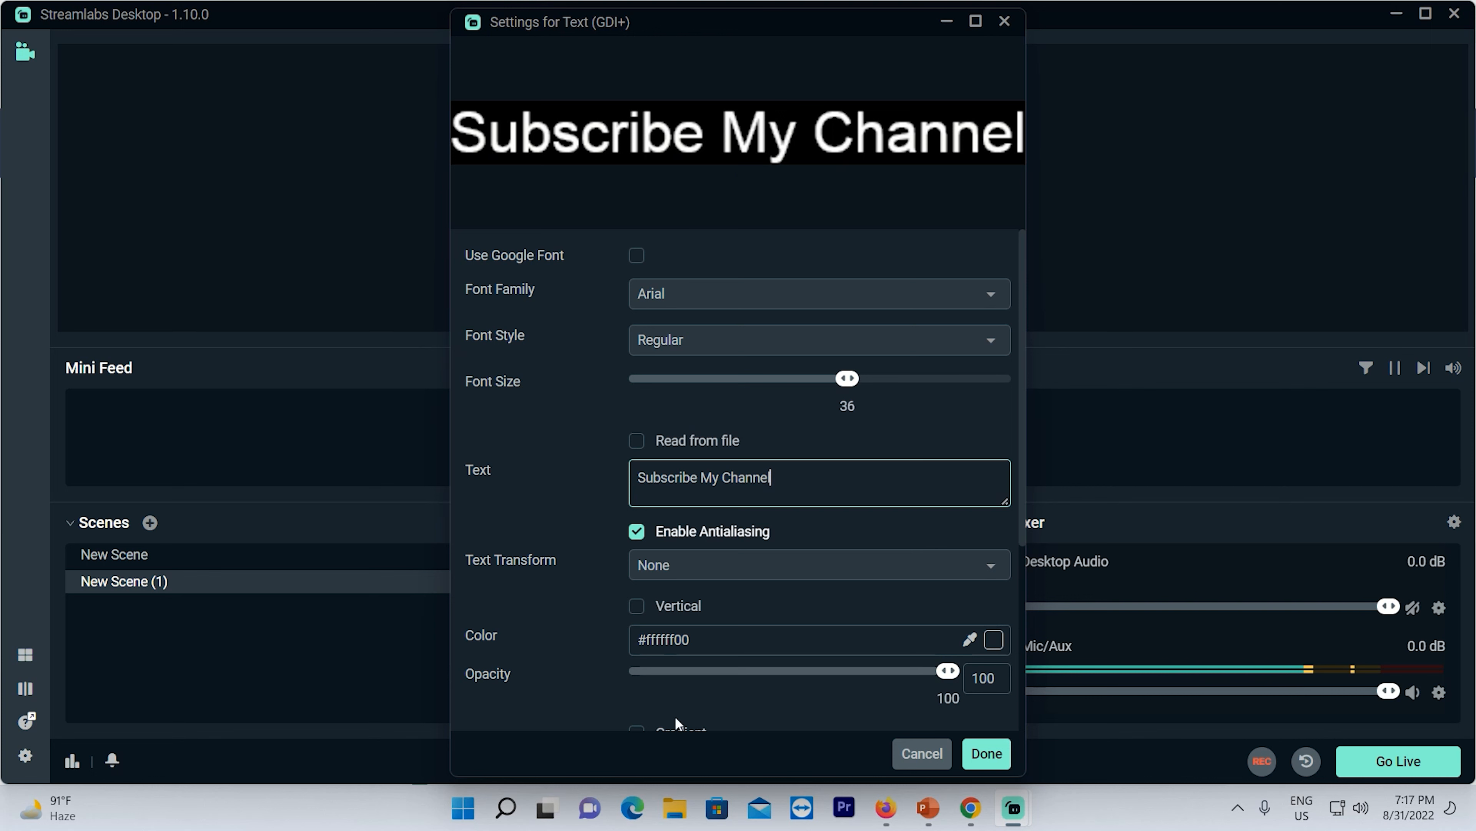
# Change the text color to red and finish the text settings
pyautogui.click(666, 640)
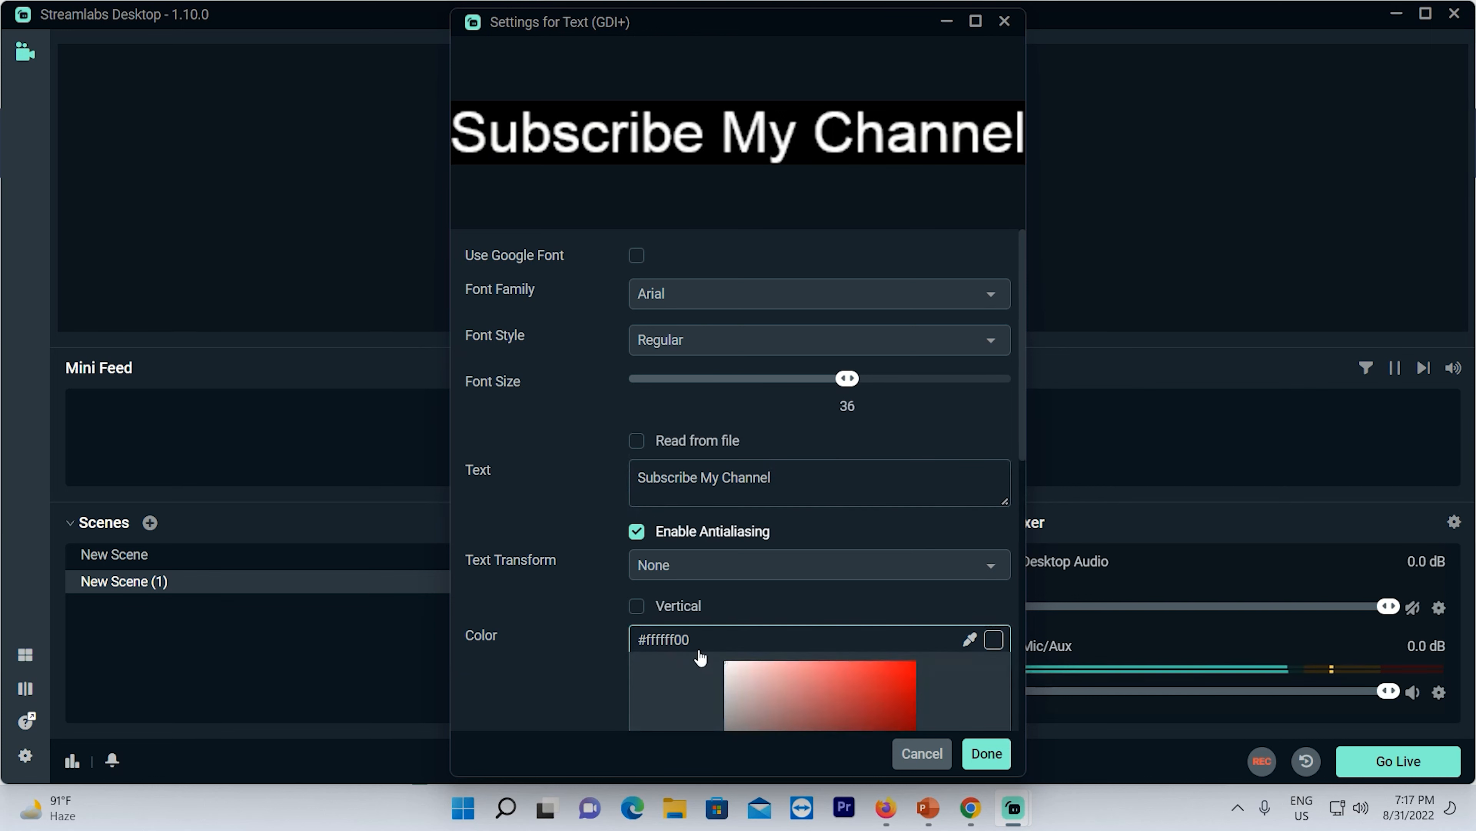
pyautogui.click(866, 685)
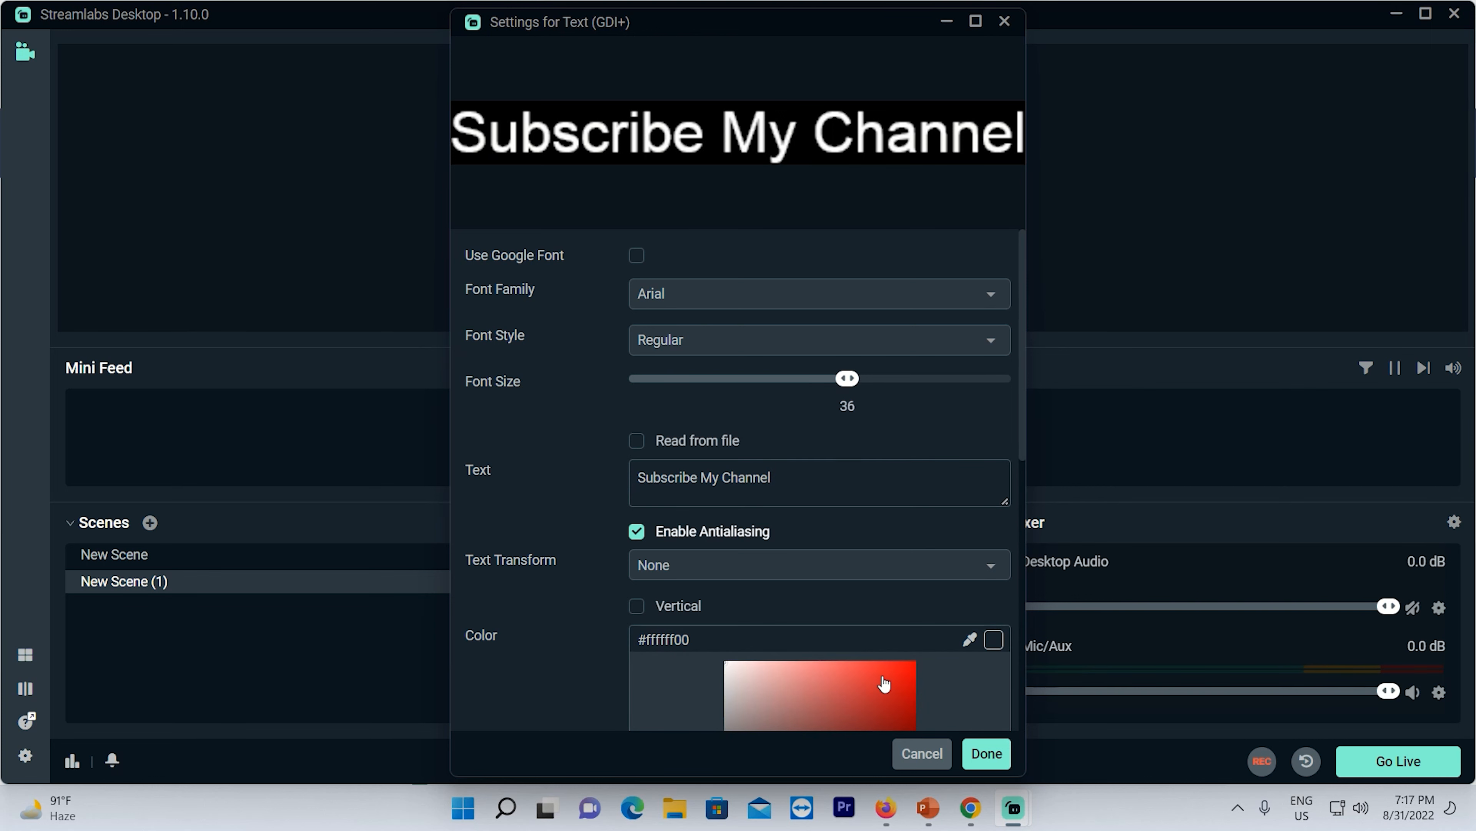
pyautogui.click(976, 754)
# Move the red text onto the golden band, widen it to the full canvas width, and reduce its height toward the band
pyautogui.moveTo(604, 57); pyautogui.dragTo(608, 146)
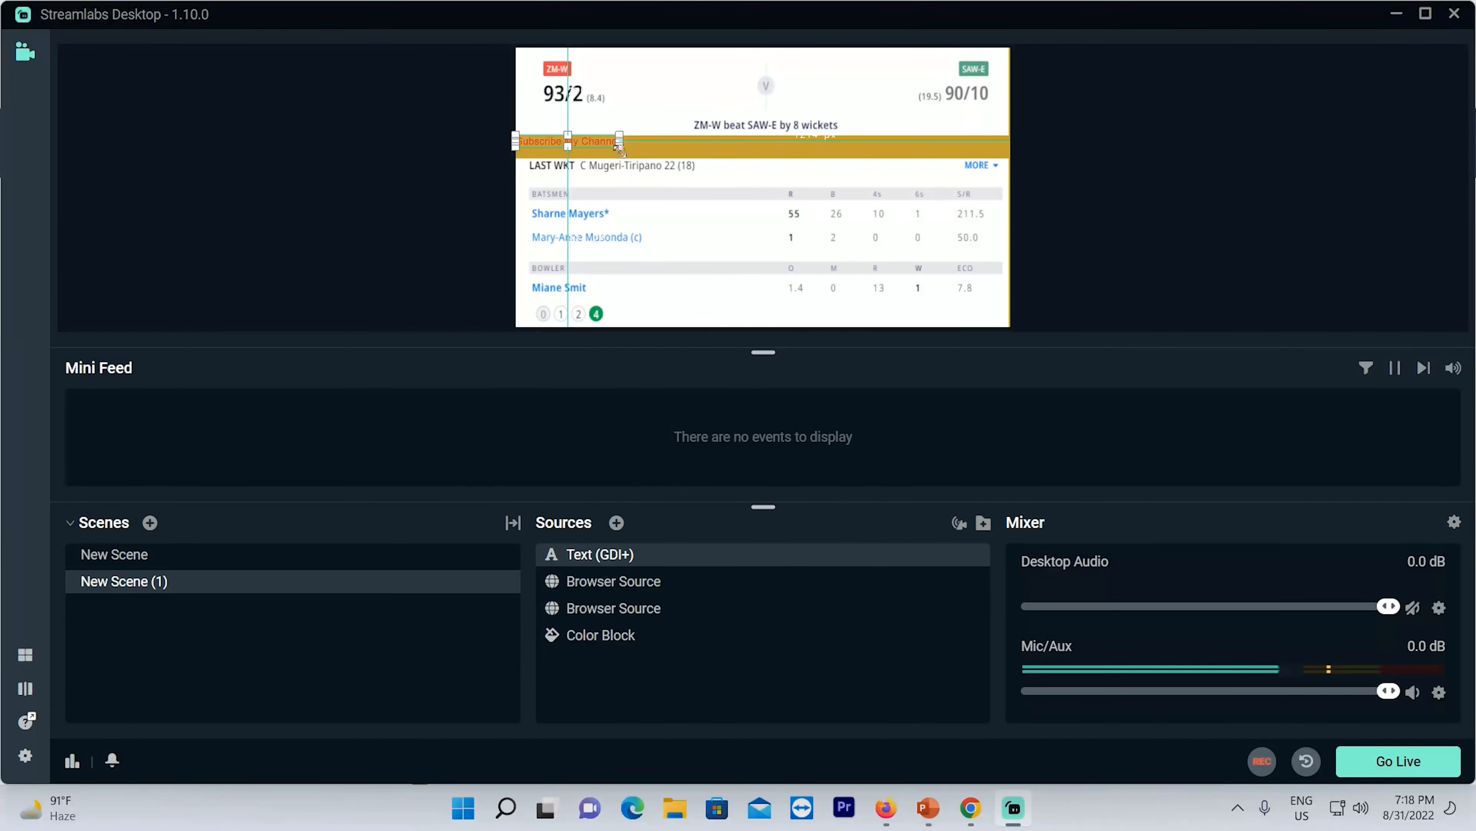
pyautogui.moveTo(621, 147); pyautogui.dragTo(952, 166)
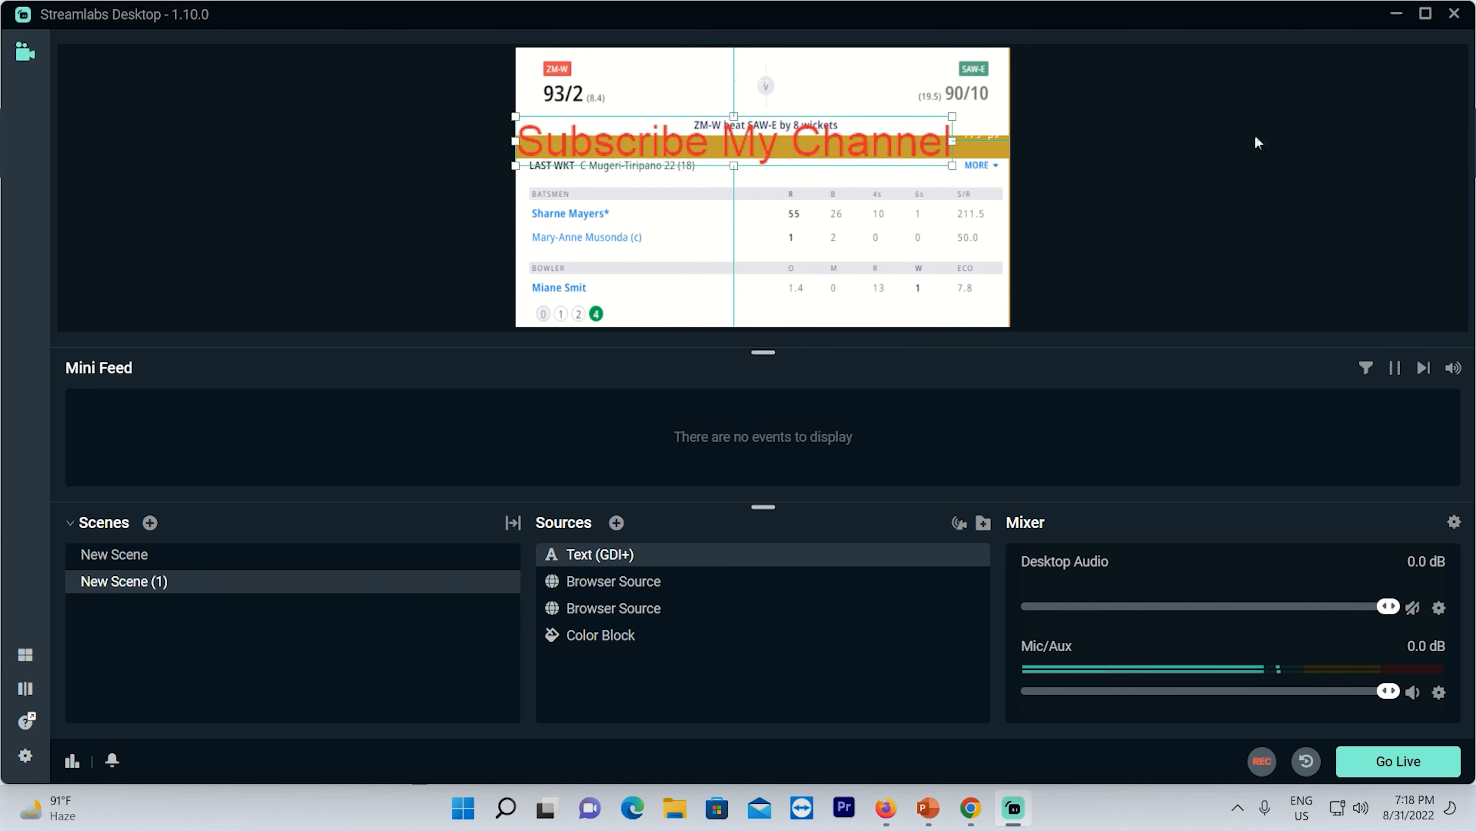
pyautogui.moveTo(952, 145); pyautogui.dragTo(1011, 143)
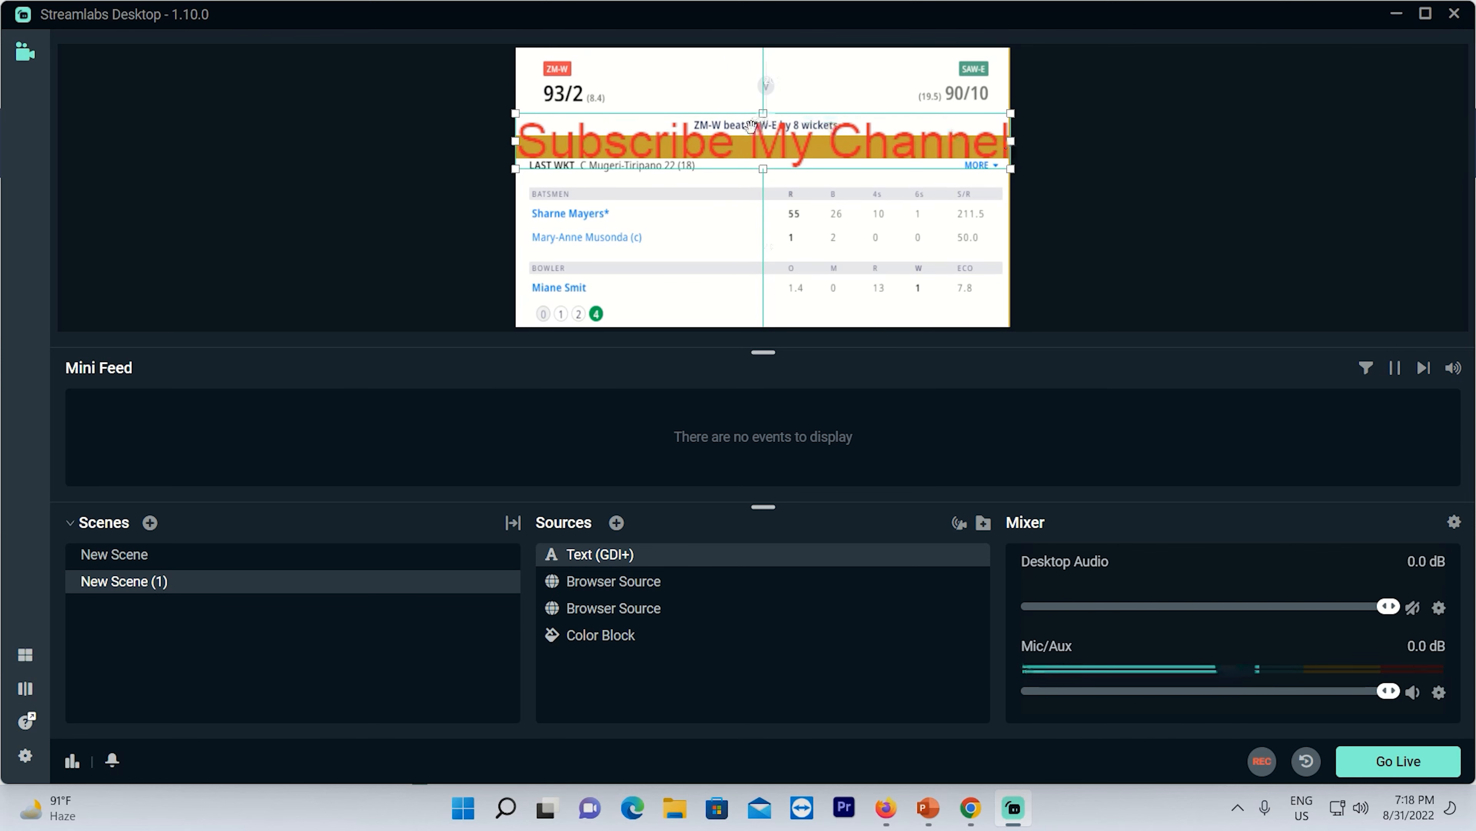
pyautogui.moveTo(763, 113); pyautogui.dragTo(799, 156)
pyautogui.click(1179, 170)
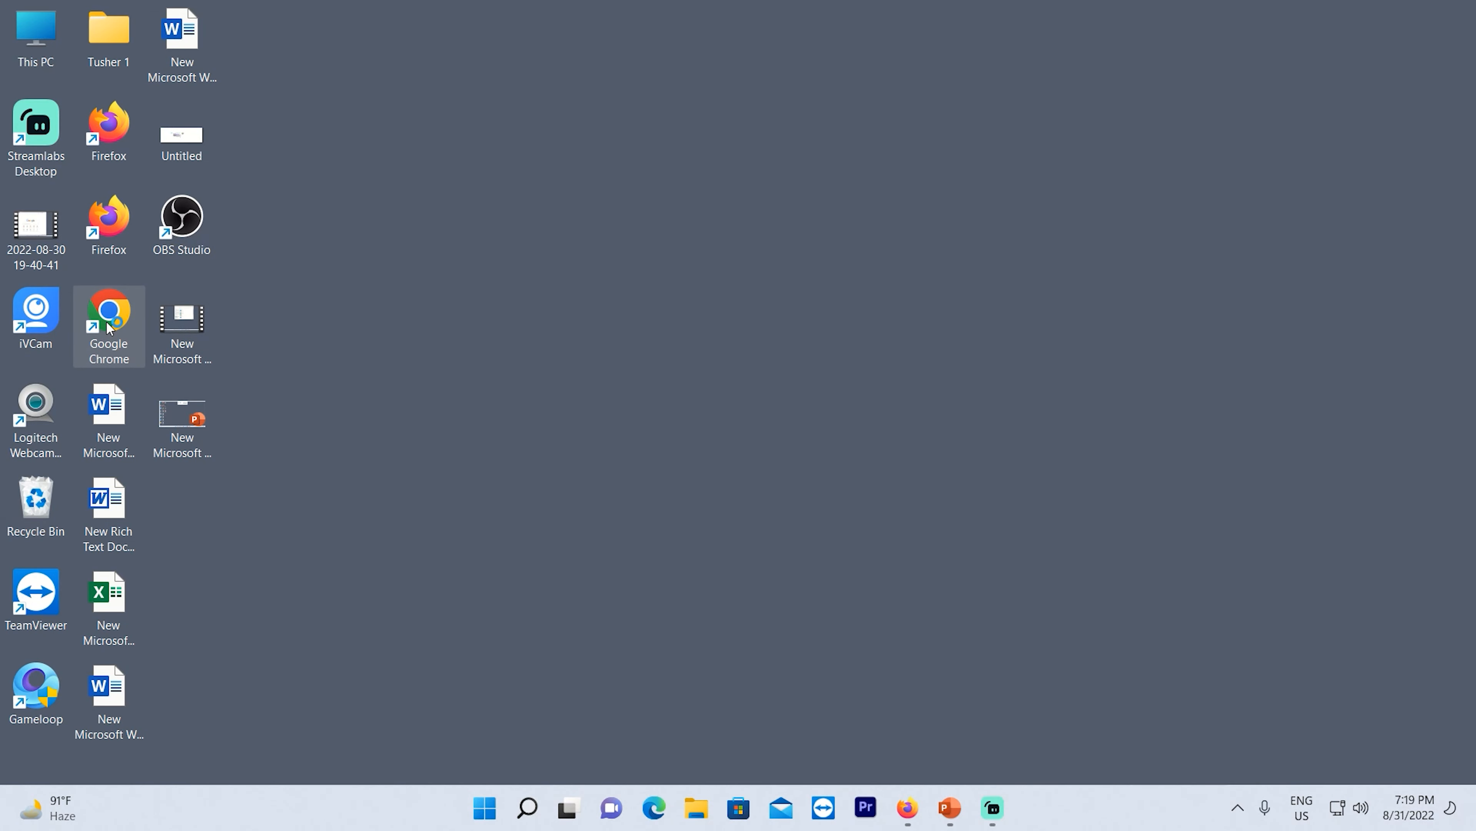
# Switch to Google Chrome, open YouTube, and go to the signed-in channel's YouTube Studio dashboard
pyautogui.doubleClick(108, 327)
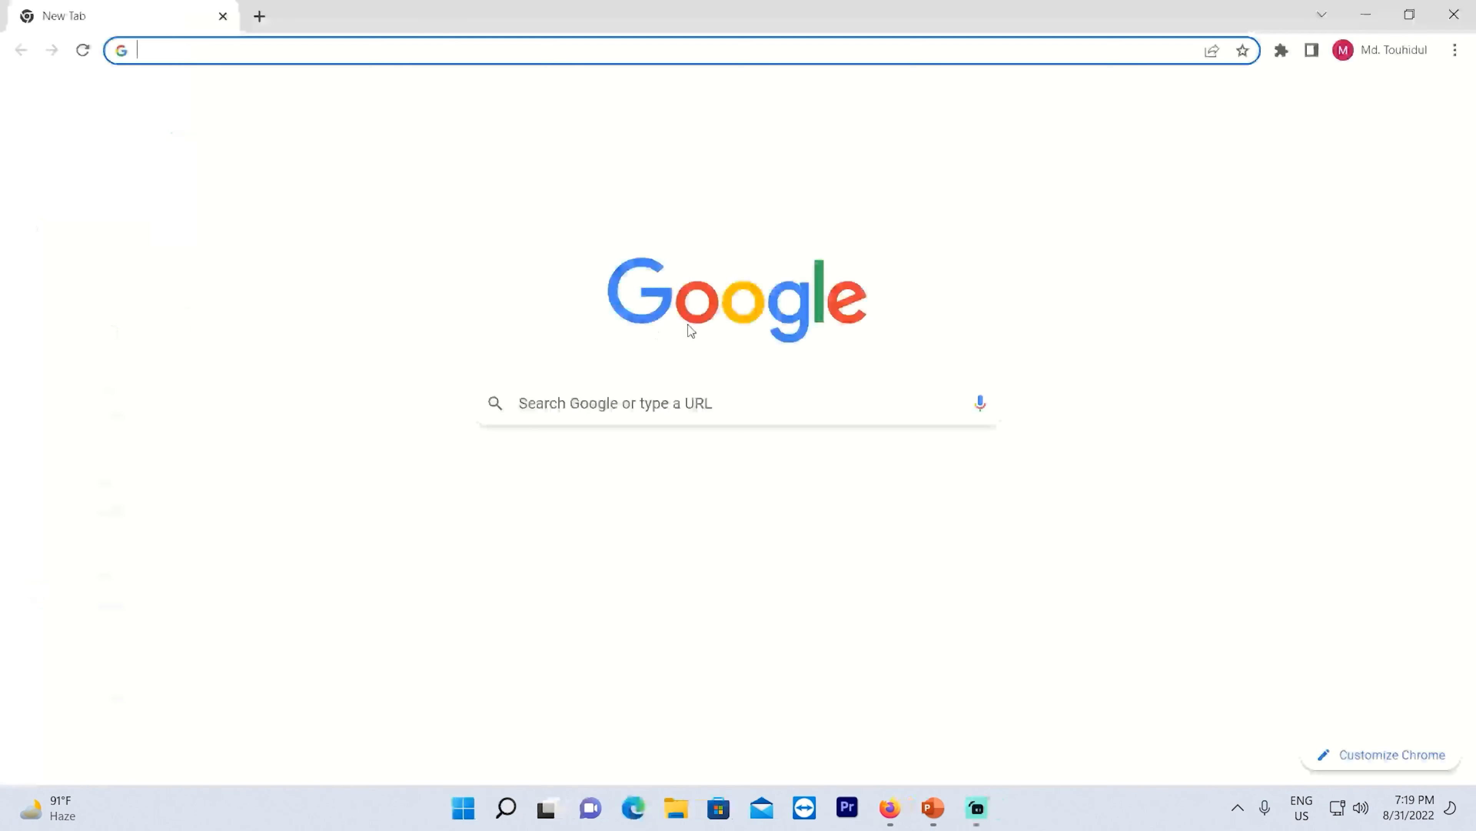
pyautogui.click(530, 492)
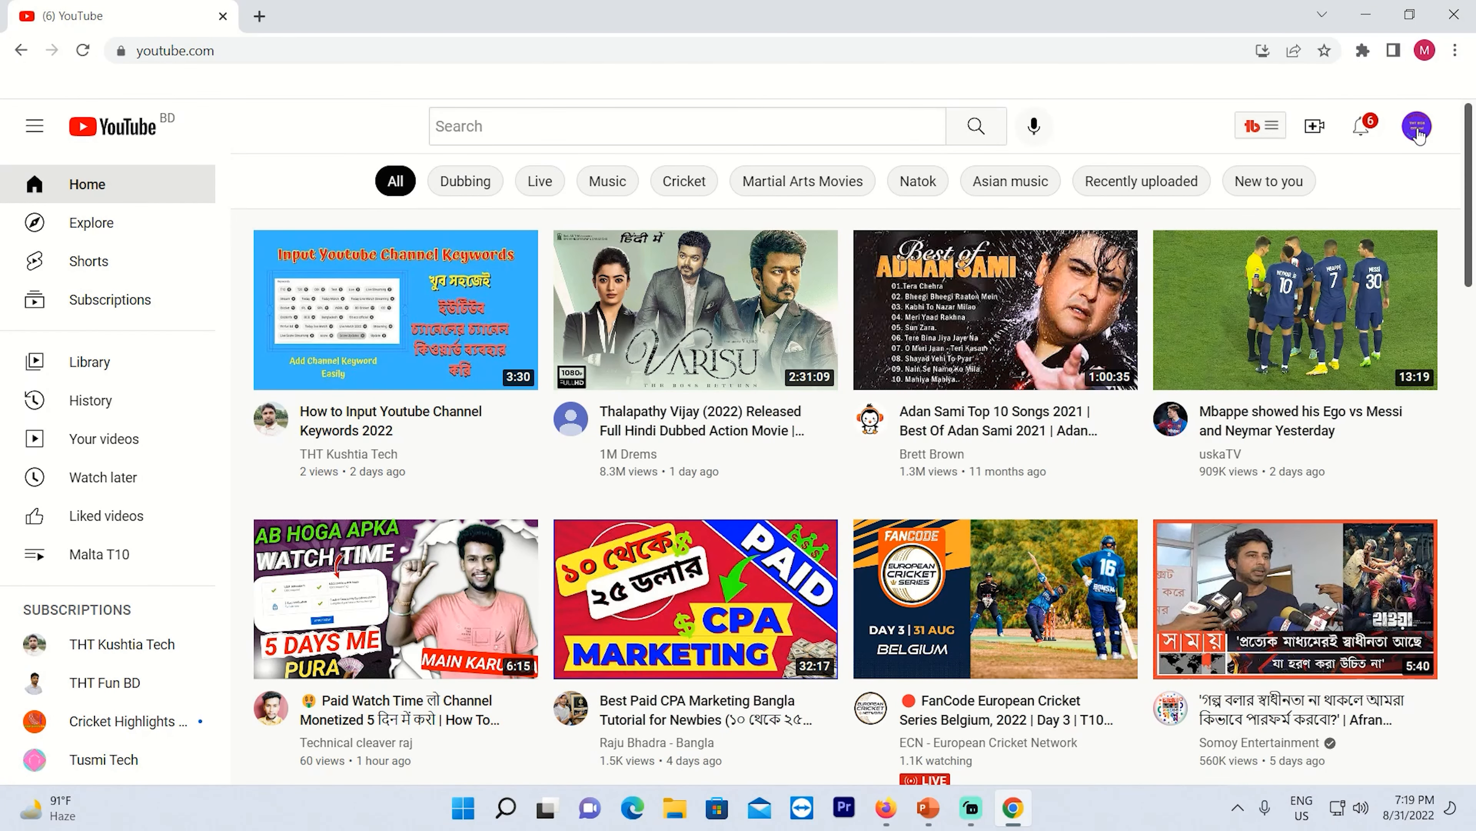
pyautogui.click(1417, 126)
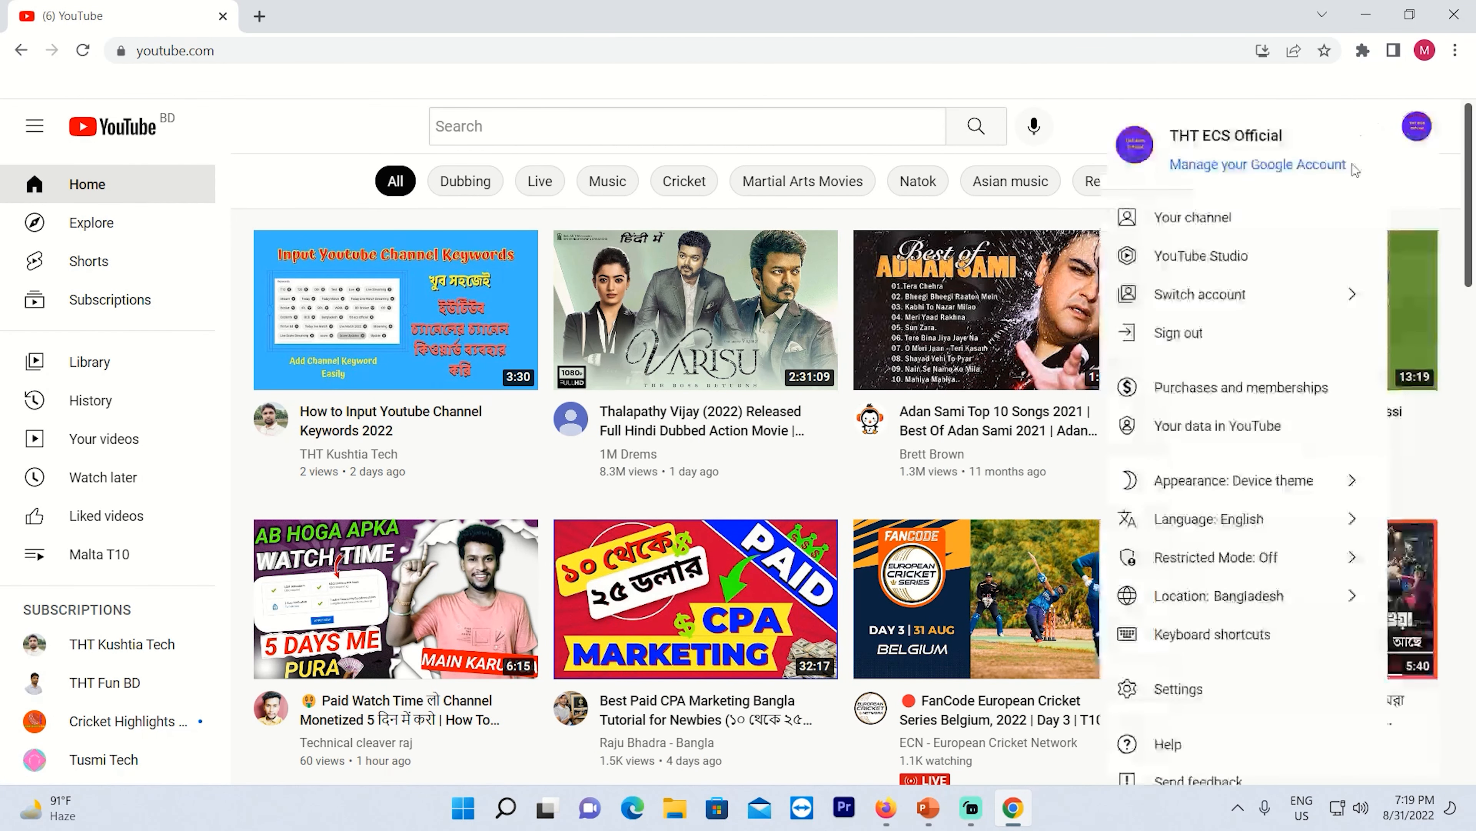
pyautogui.click(1214, 262)
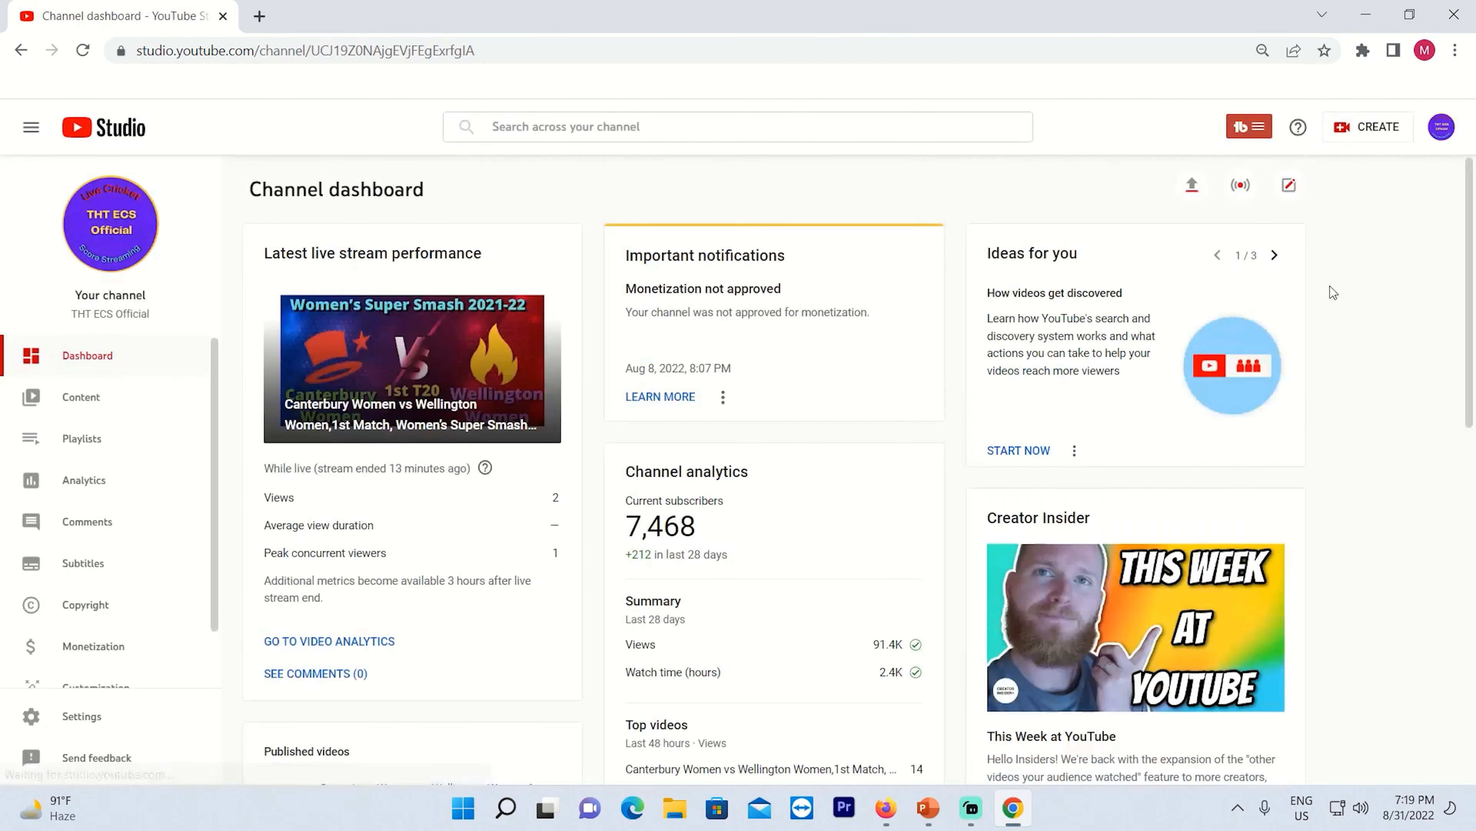
# Open the channel's live streaming page in YouTube Studio and copy the default stream key
pyautogui.click(1241, 186)
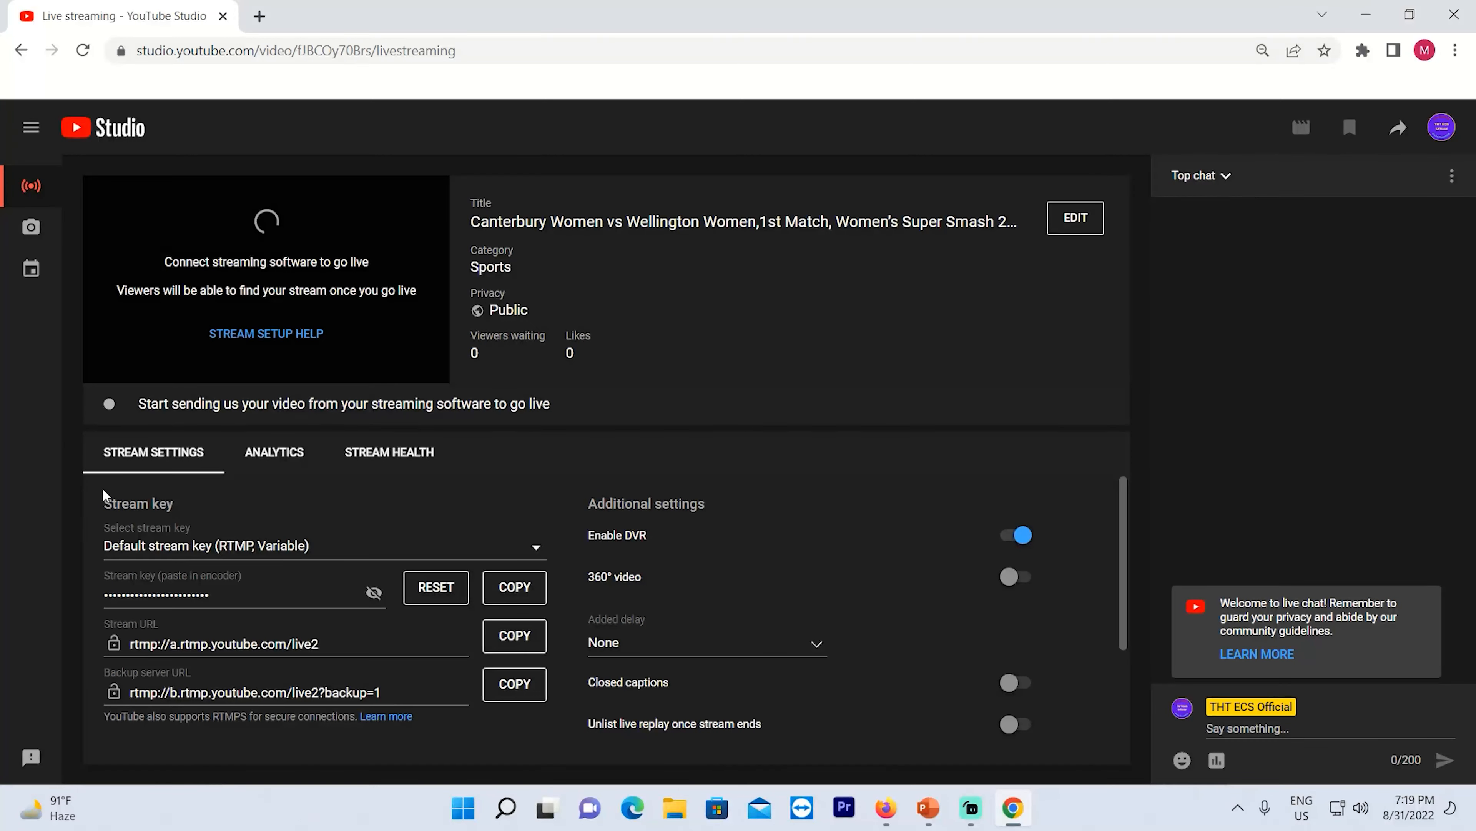
pyautogui.moveTo(105, 504); pyautogui.dragTo(176, 505)
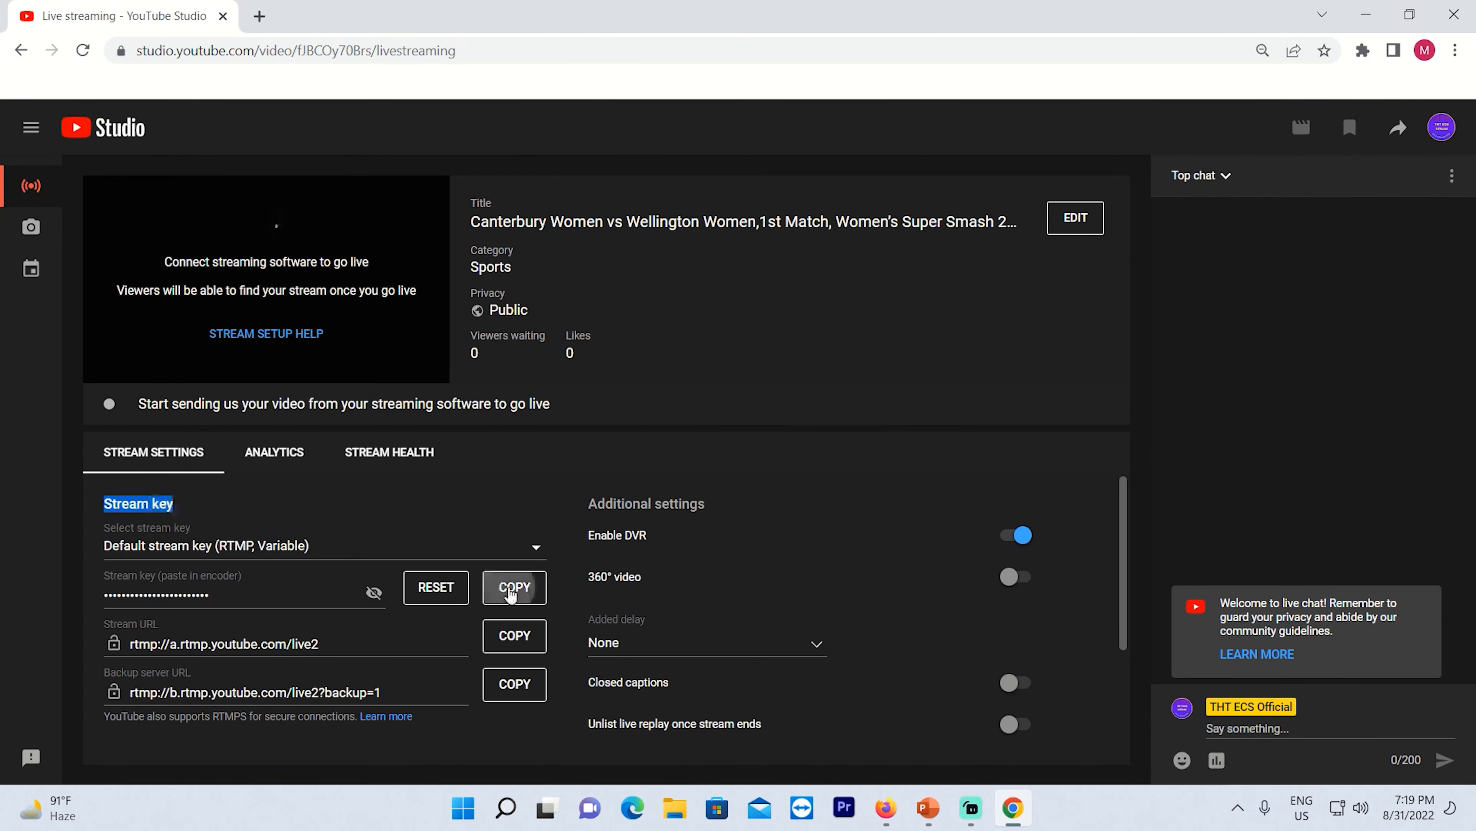
pyautogui.click(491, 586)
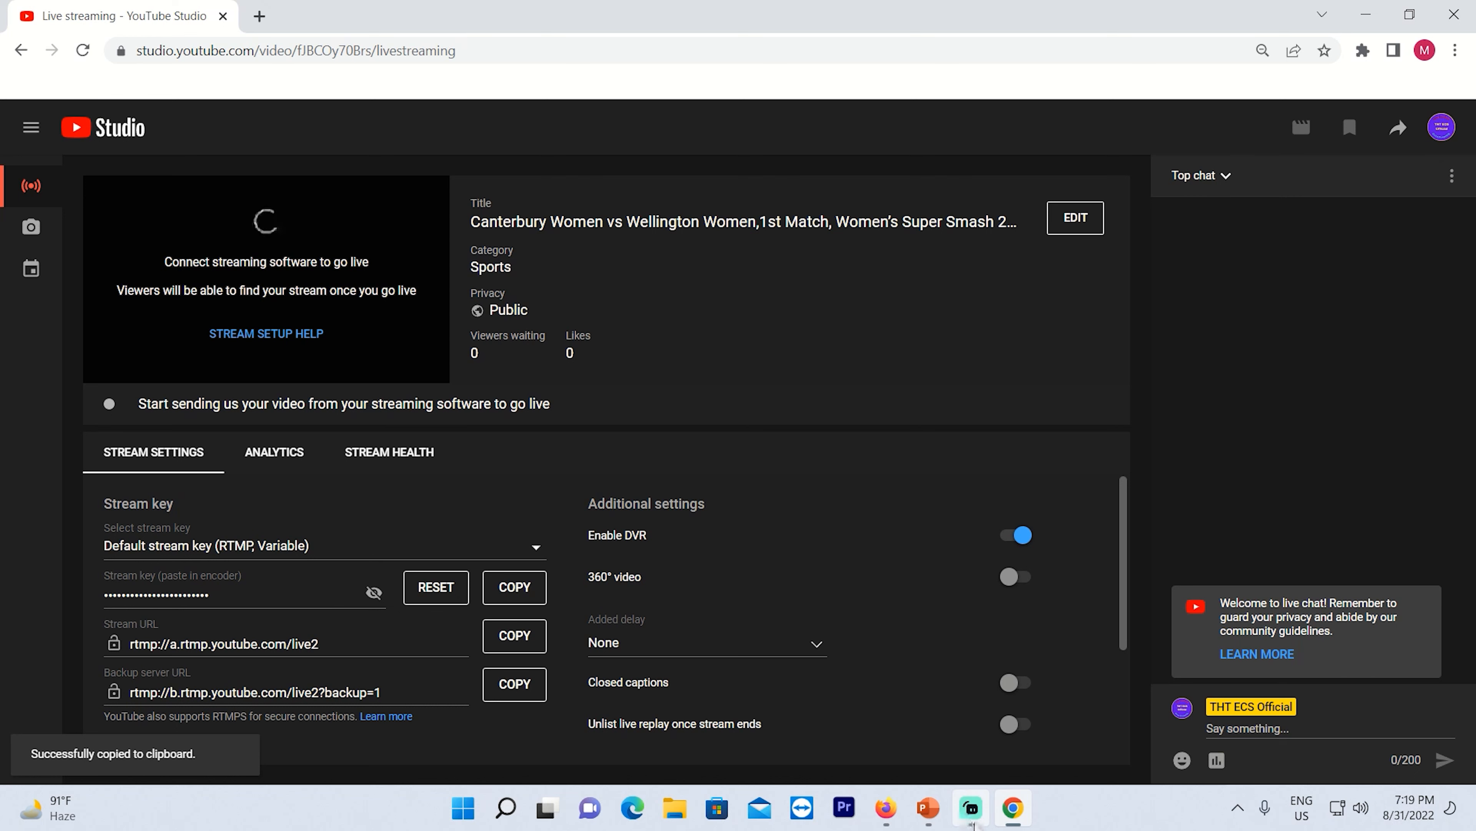
# Switch to Streamlabs Desktop, replace the stream key in the stream settings with the copied YouTube key, and save the settings
pyautogui.click(974, 821)
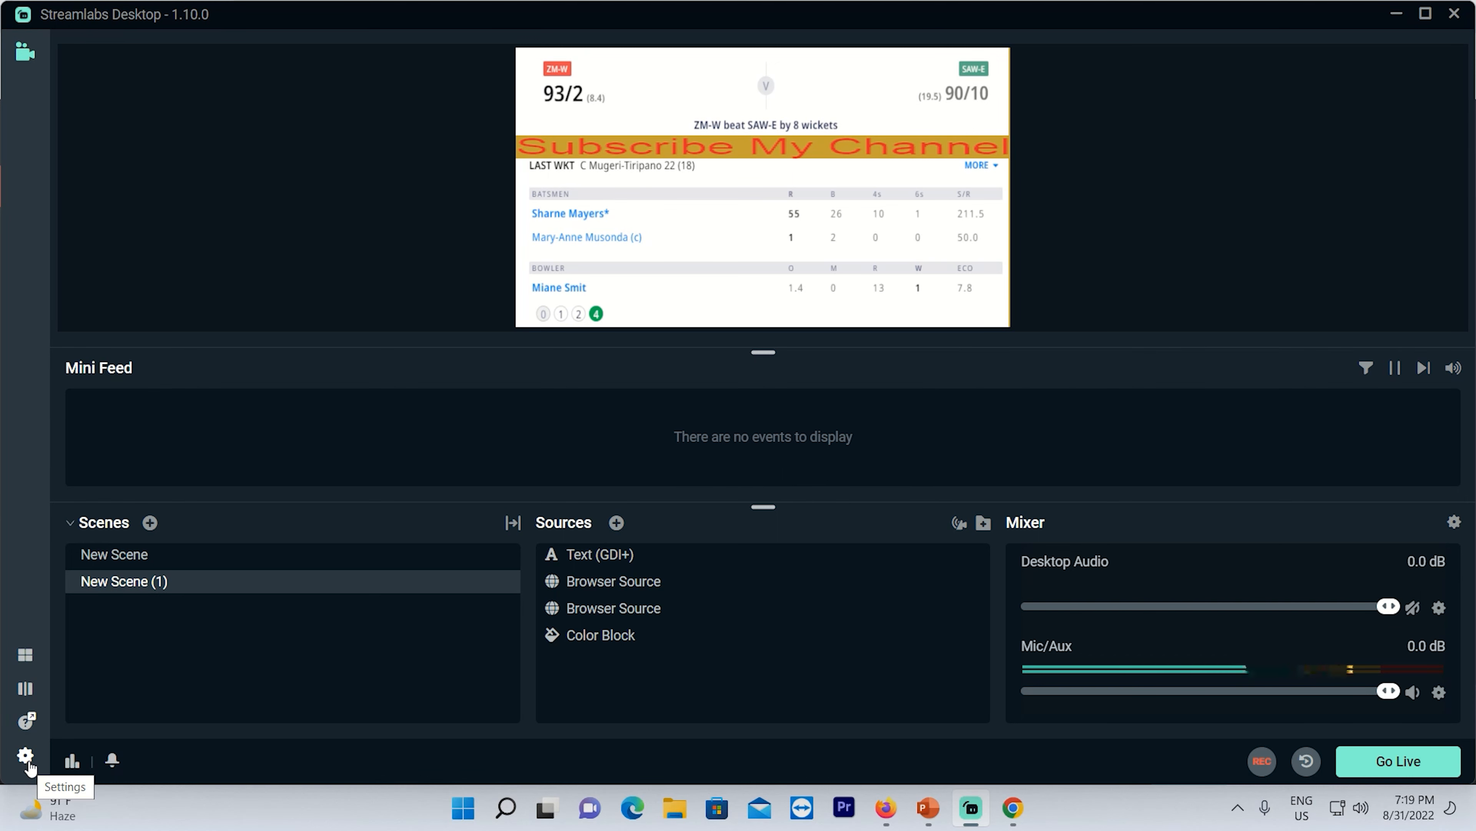
pyautogui.click(25, 756)
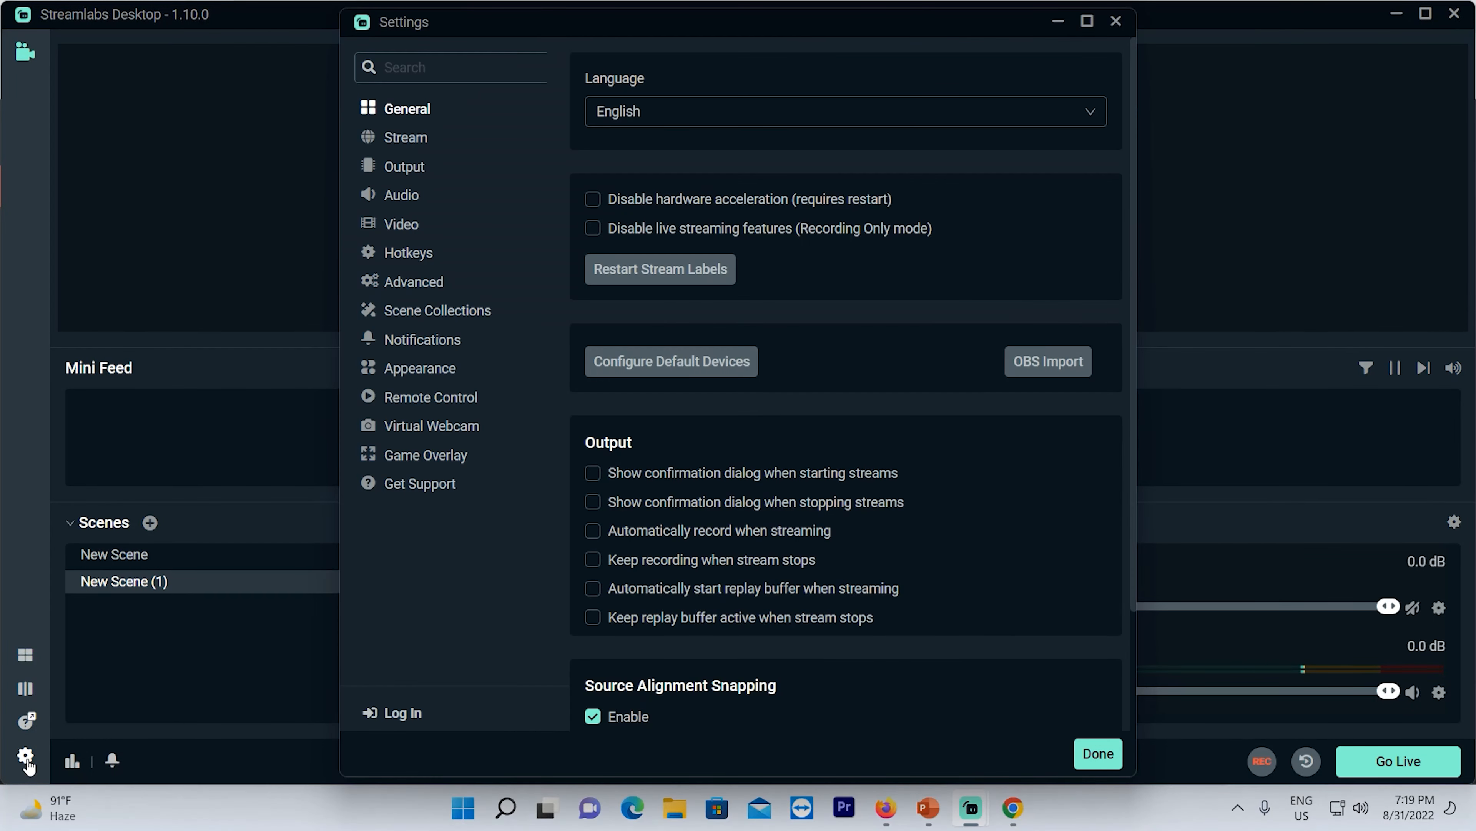
pyautogui.click(406, 139)
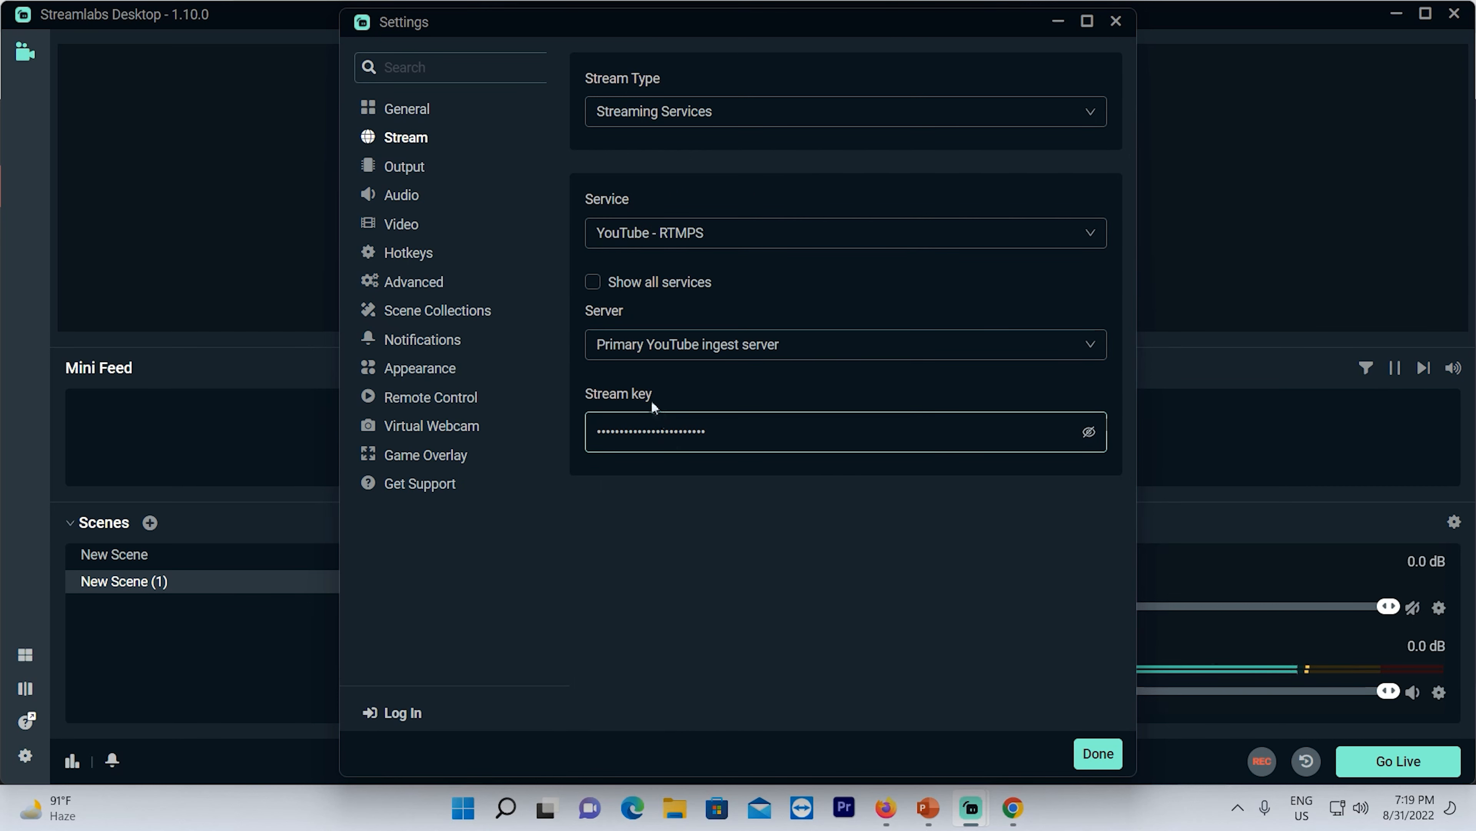
pyautogui.doubleClick(603, 430)
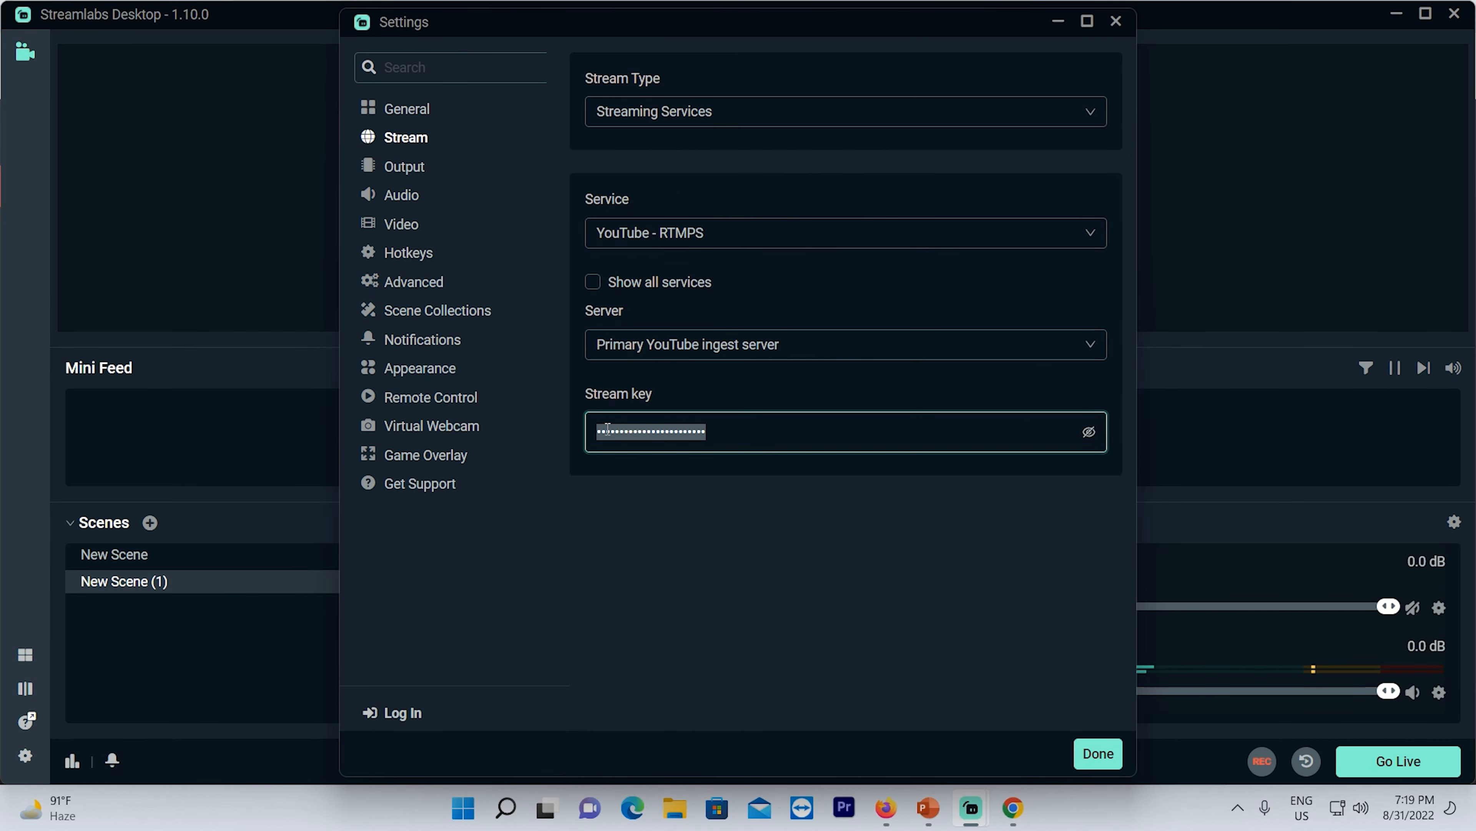
pyautogui.rightClick(605, 429)
pyautogui.click(641, 466)
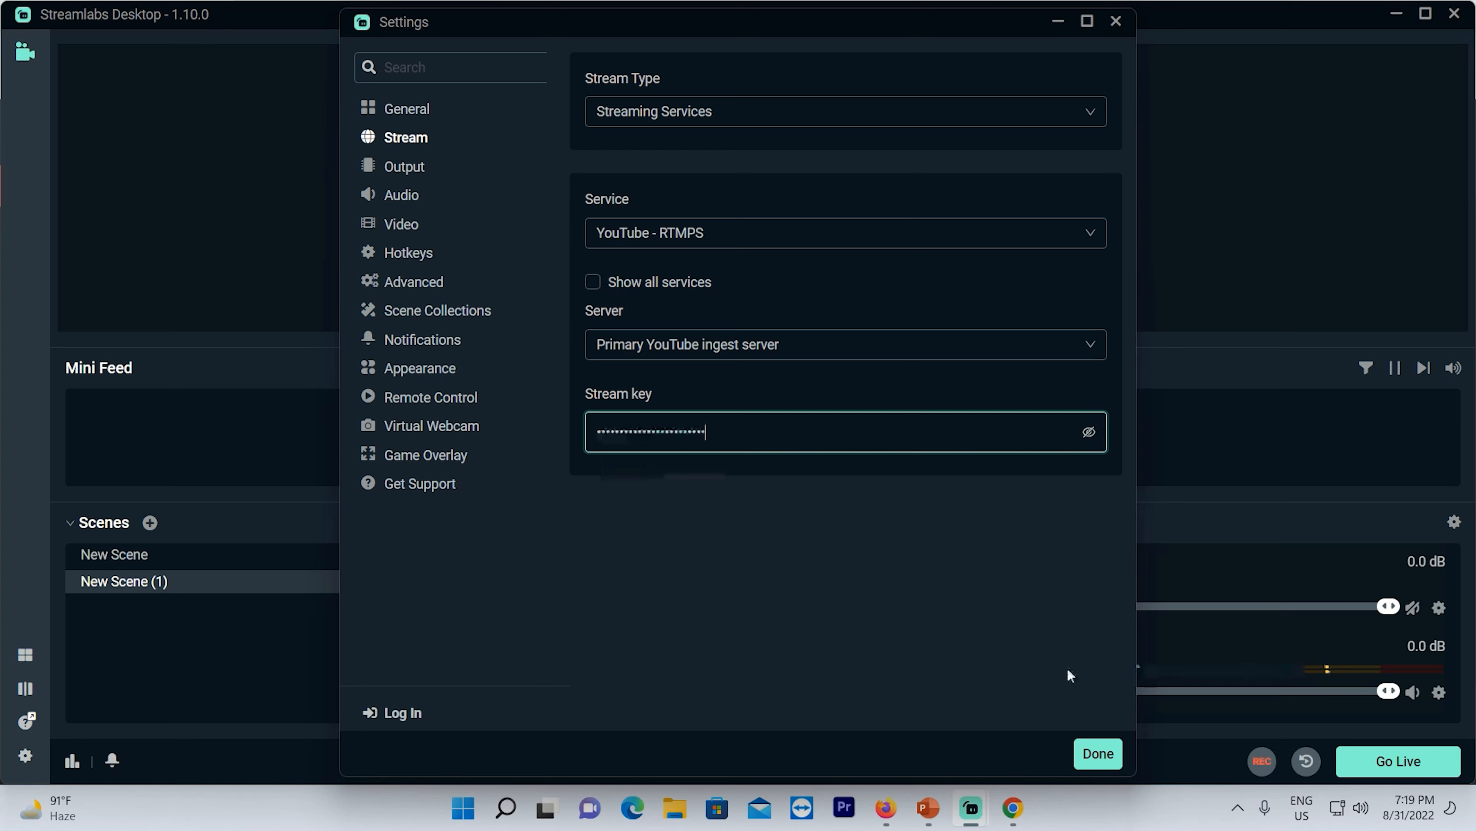
pyautogui.click(1098, 754)
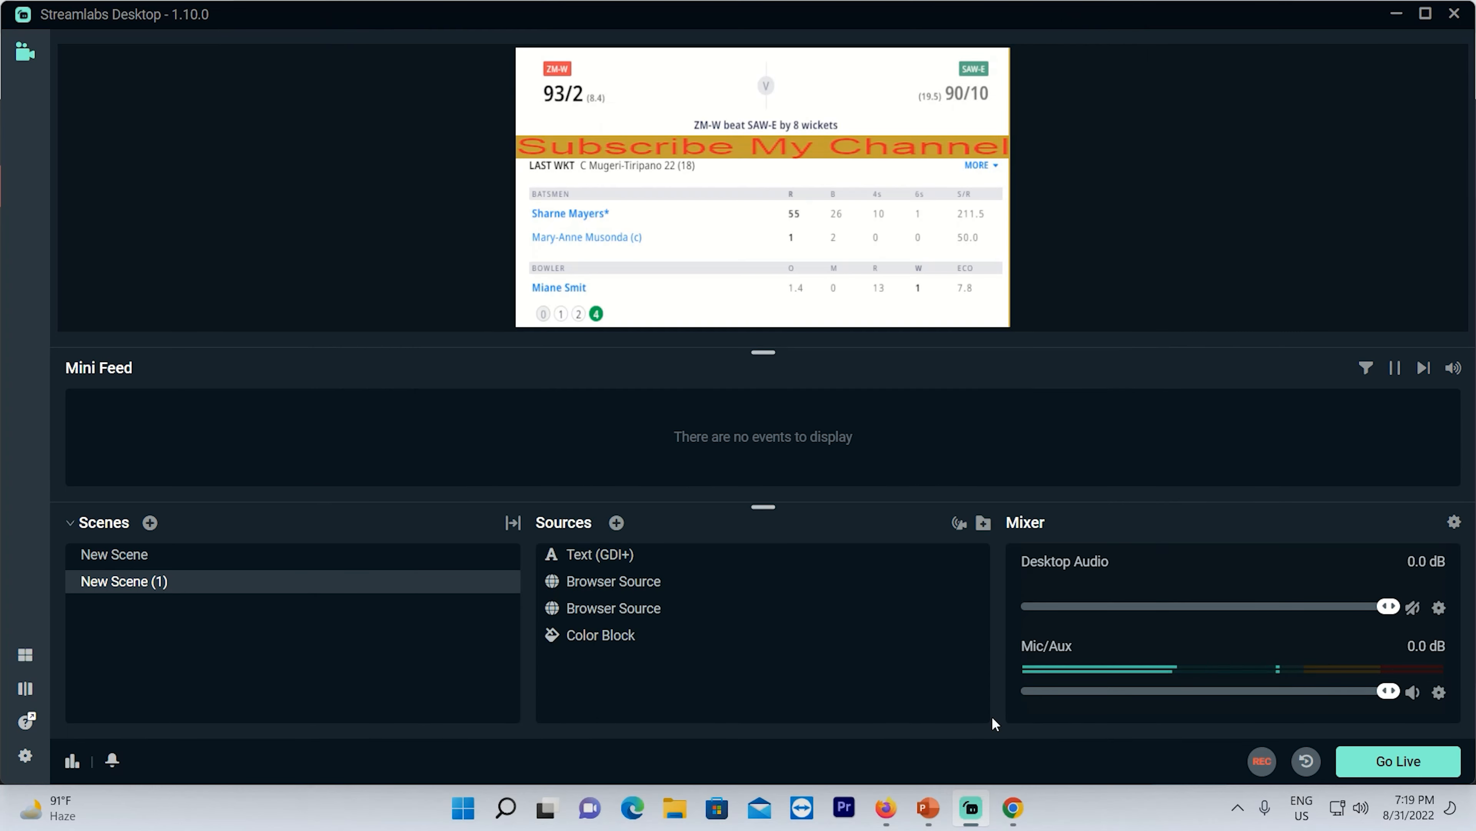
# Start the live stream from Streamlabs Desktop and minimize its window to return to YouTube Studio
pyautogui.click(1387, 769)
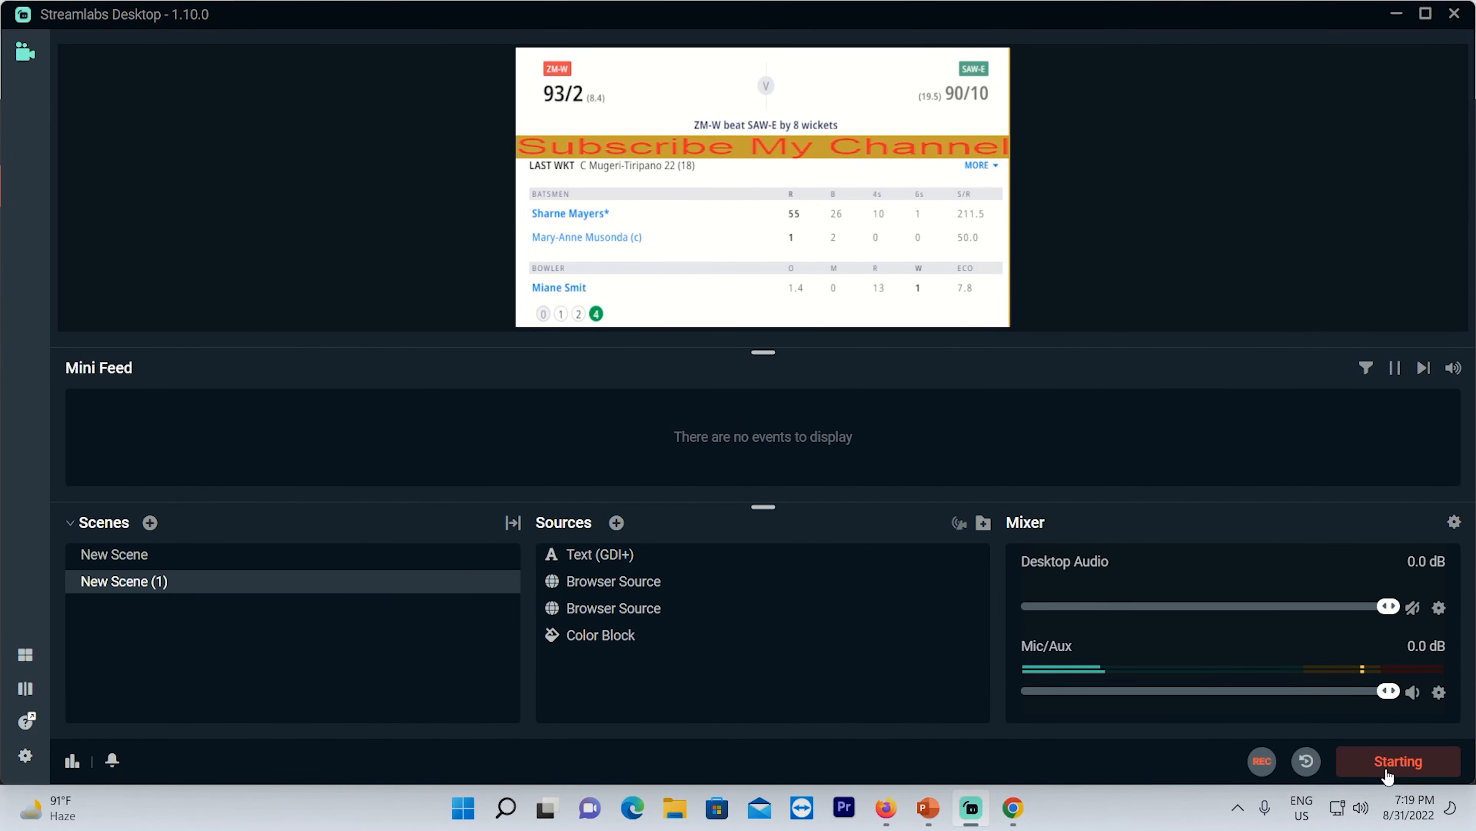
pyautogui.click(1394, 14)
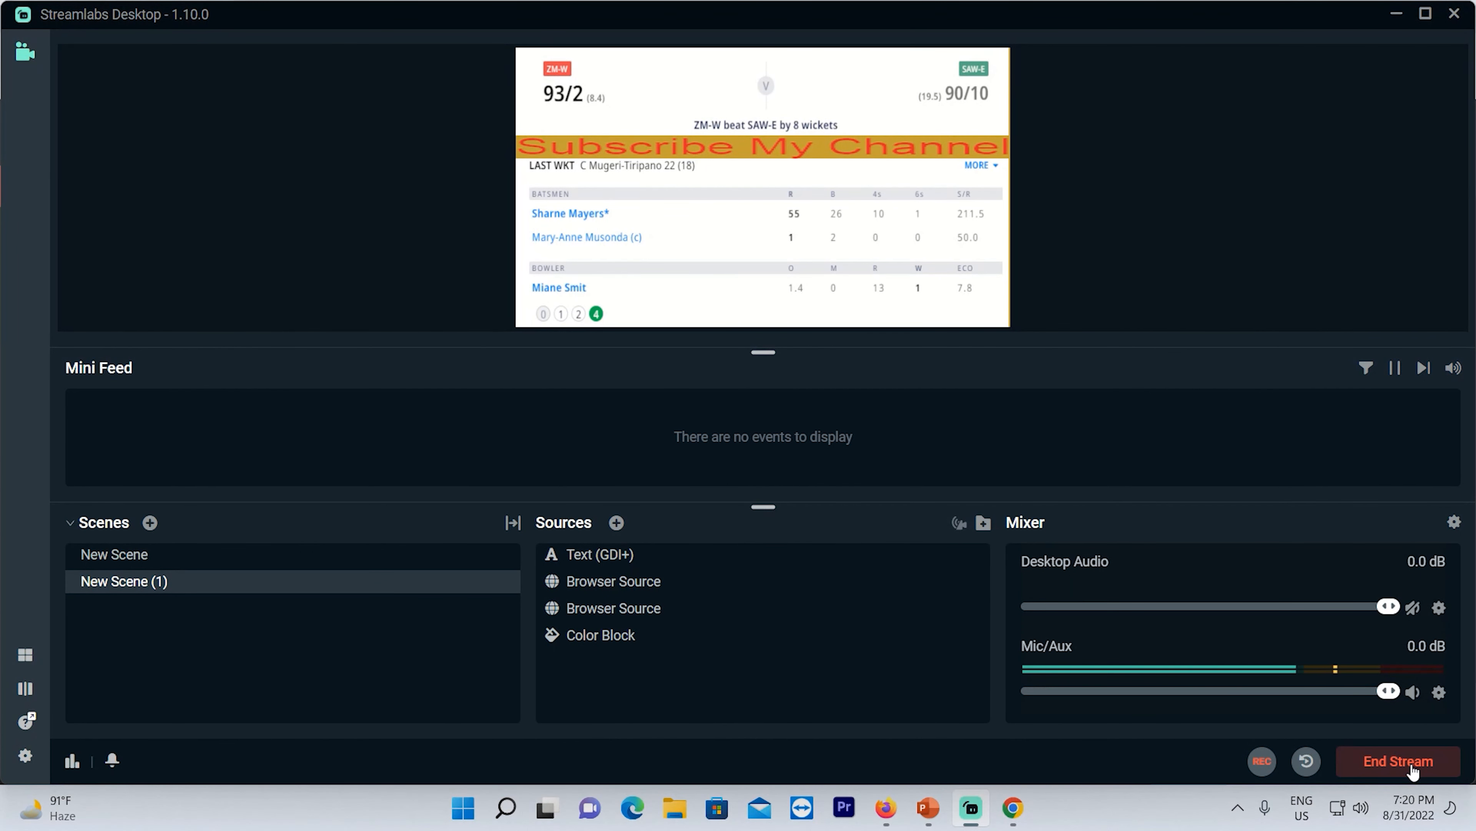
# End the live stream in both Streamlabs Desktop and YouTube Studio, dismiss the stream summary, and minimize the browser
pyautogui.click(1398, 762)
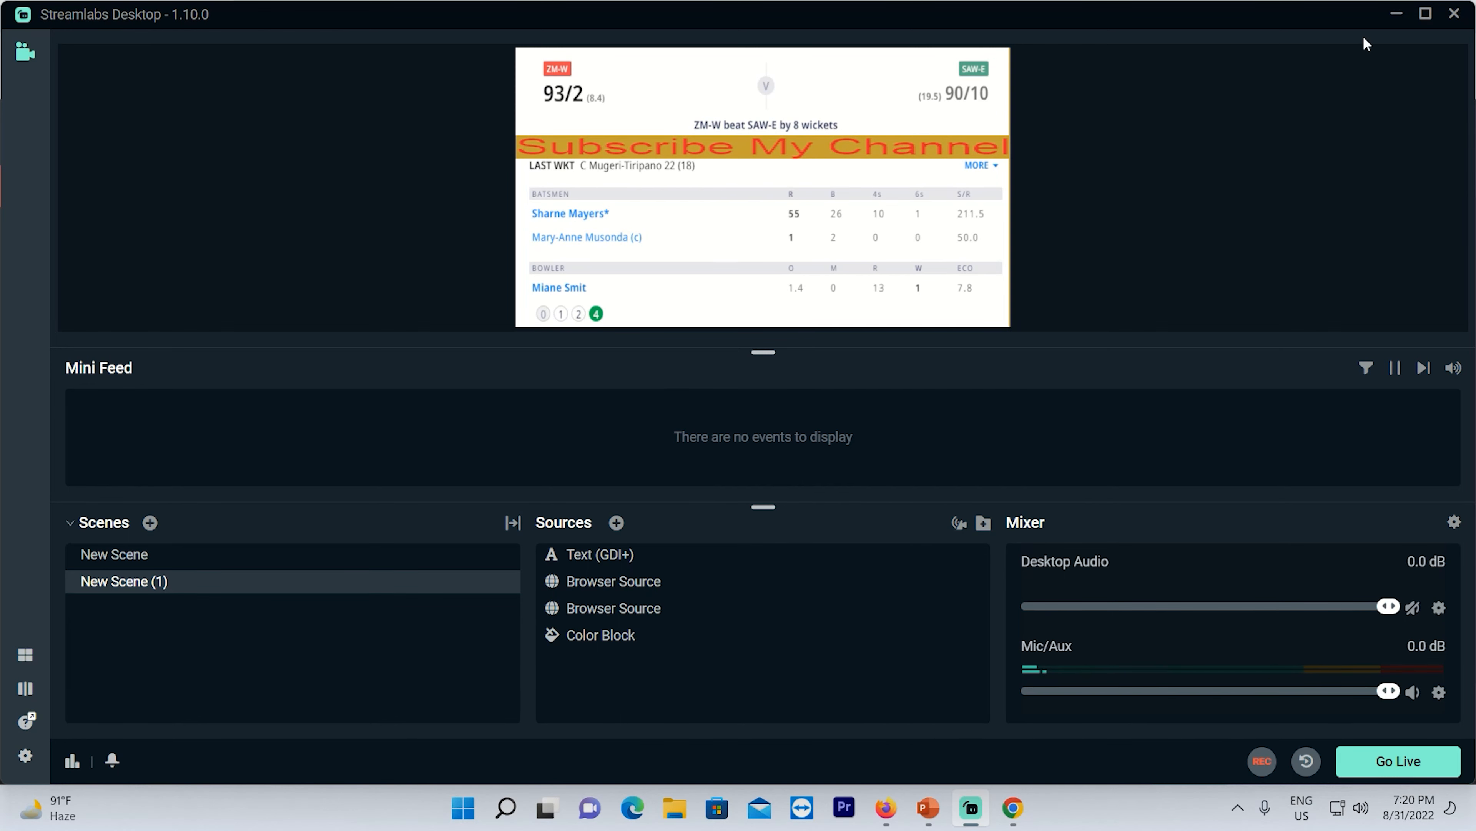
pyautogui.click(1391, 14)
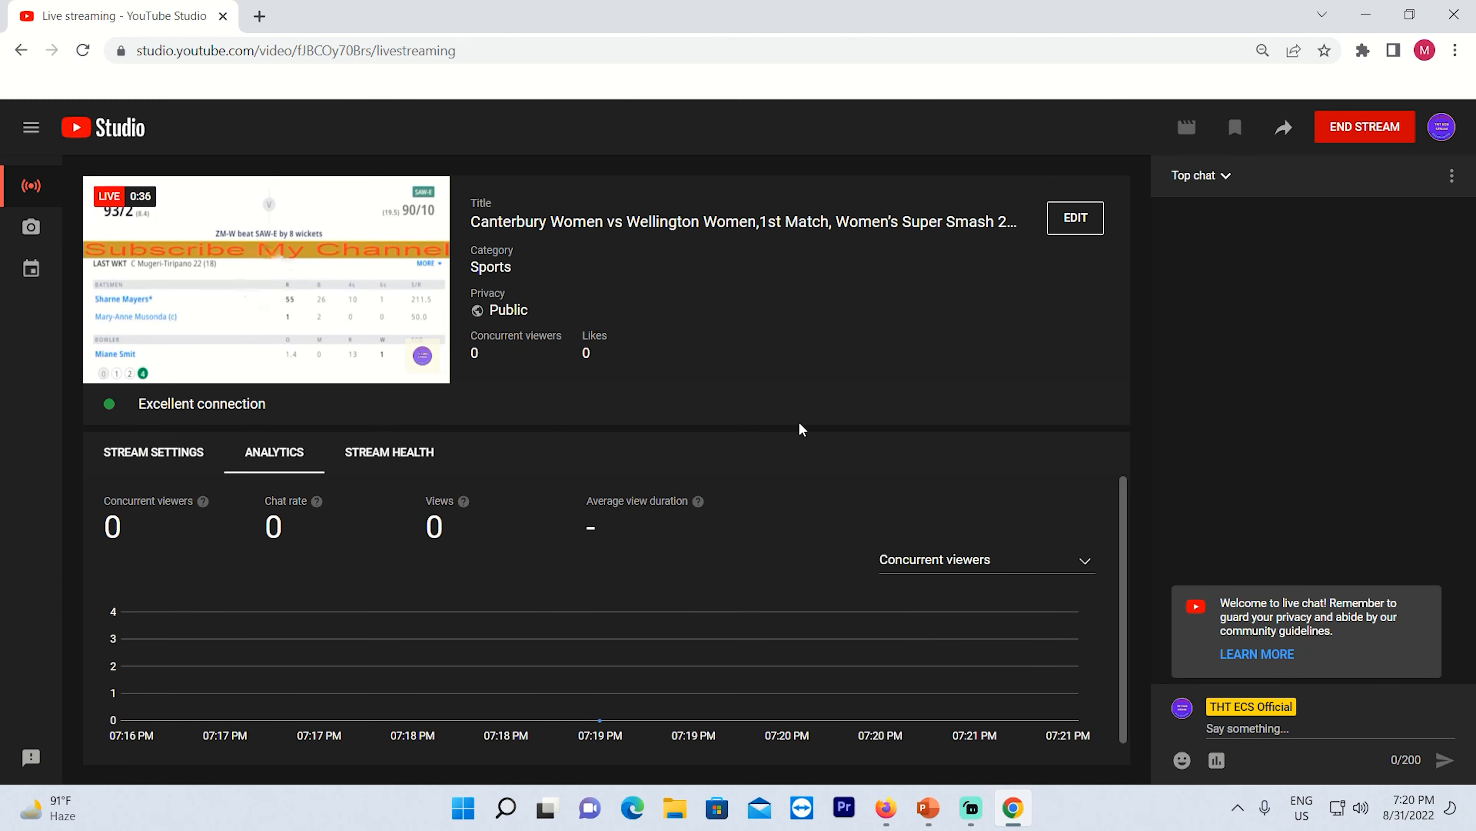
pyautogui.click(1377, 130)
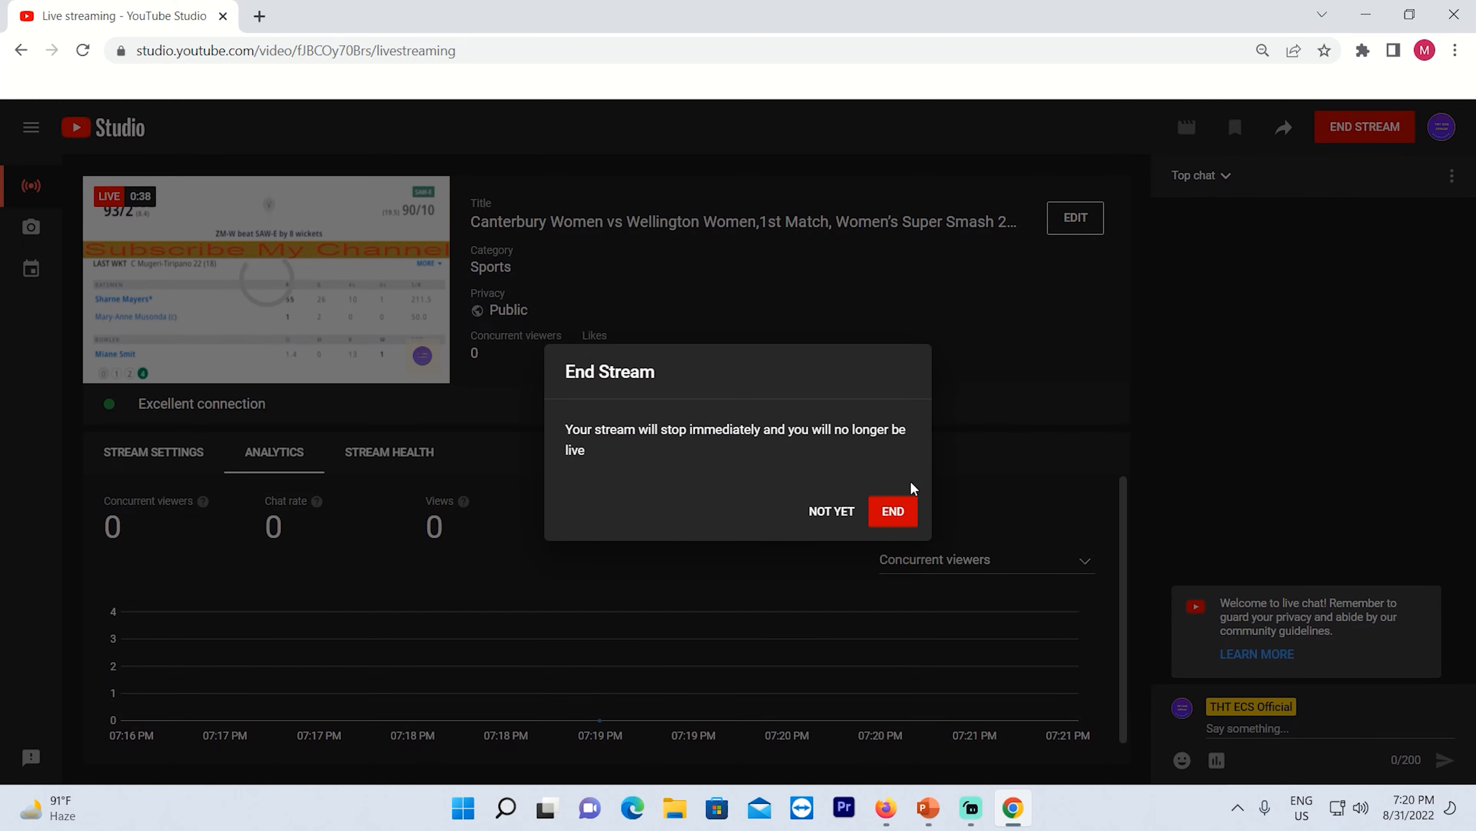
pyautogui.click(893, 527)
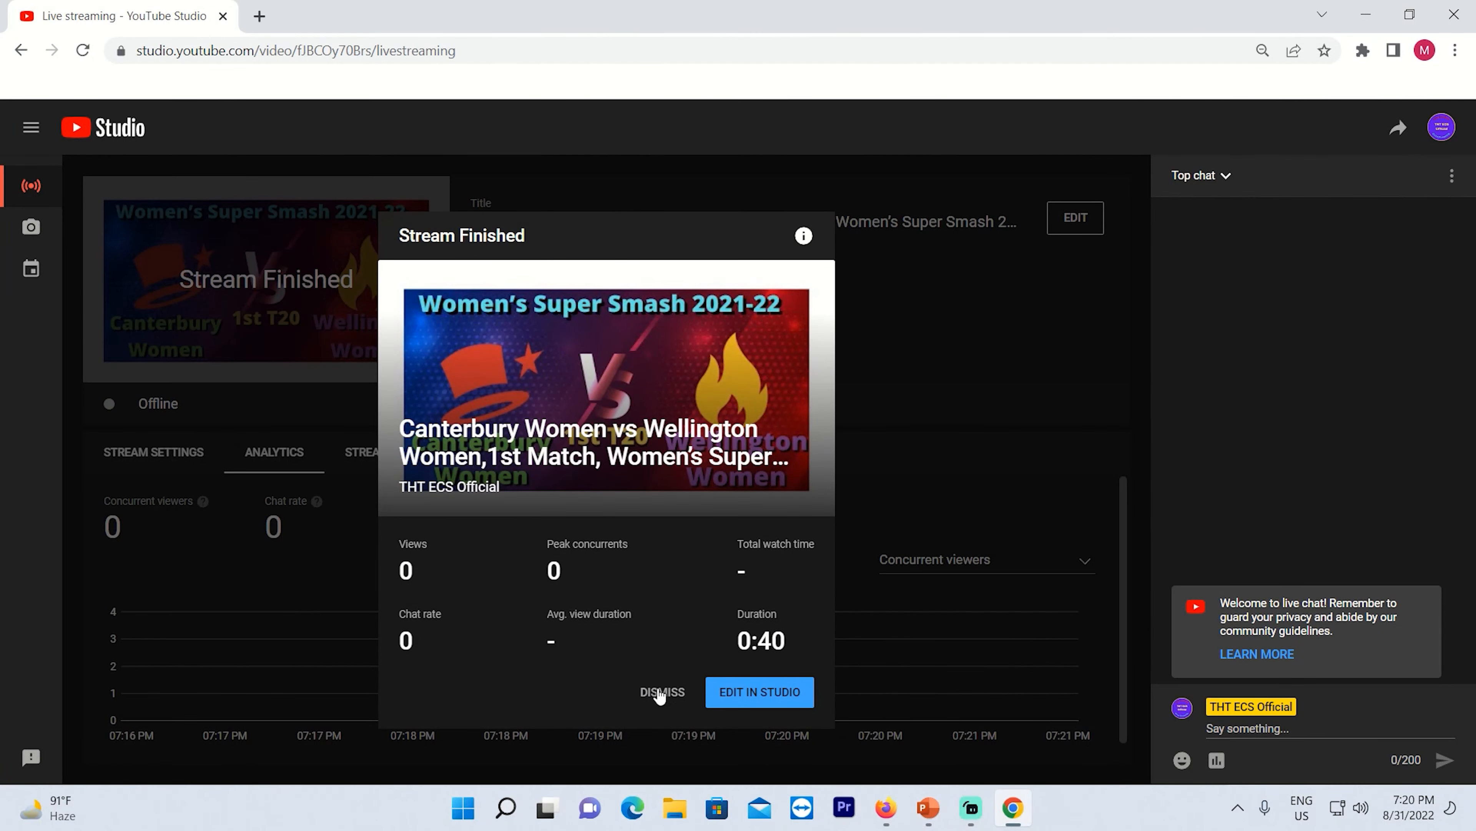
pyautogui.click(662, 692)
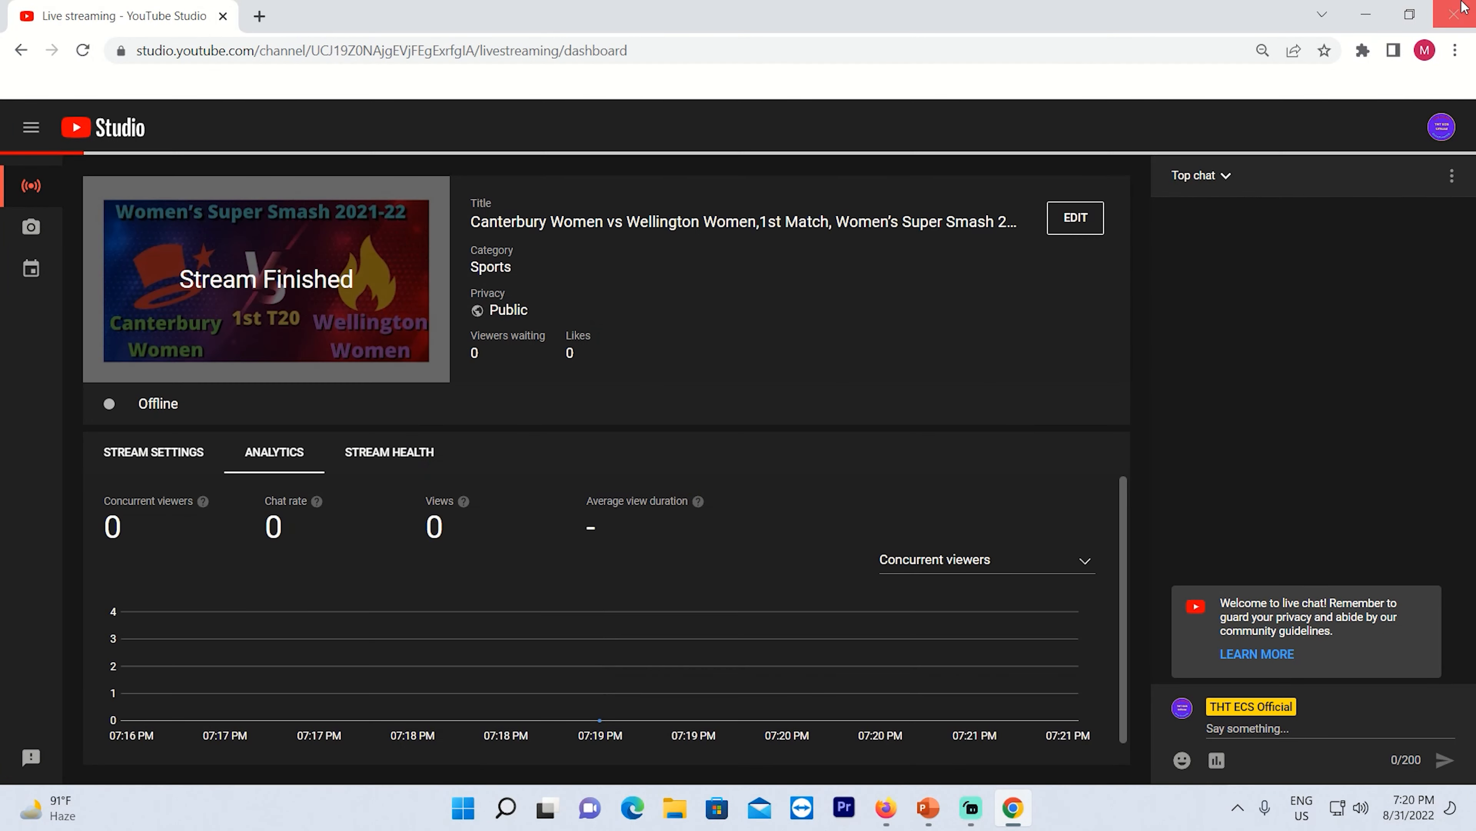
pyautogui.click(1375, 11)
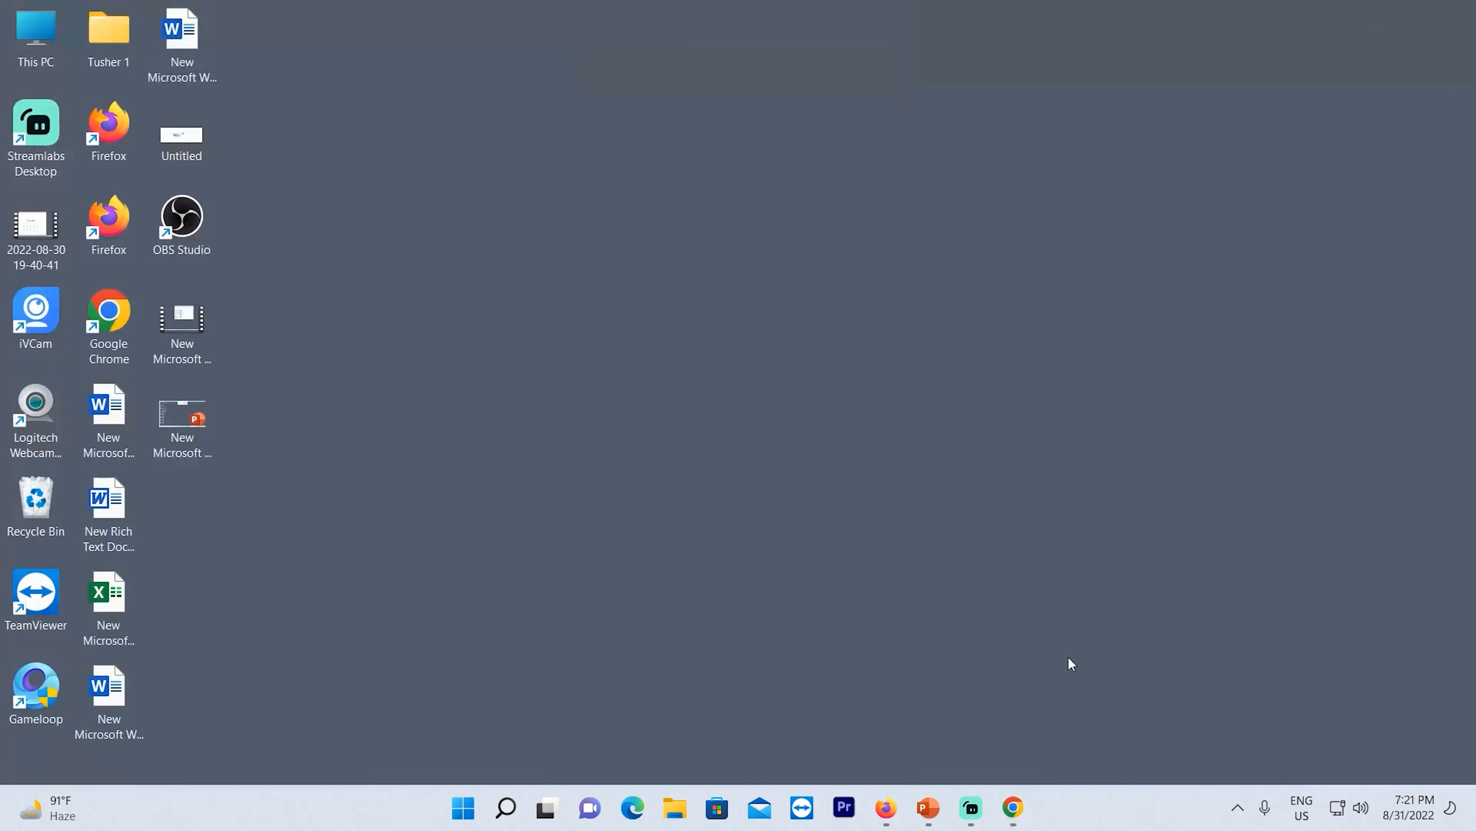